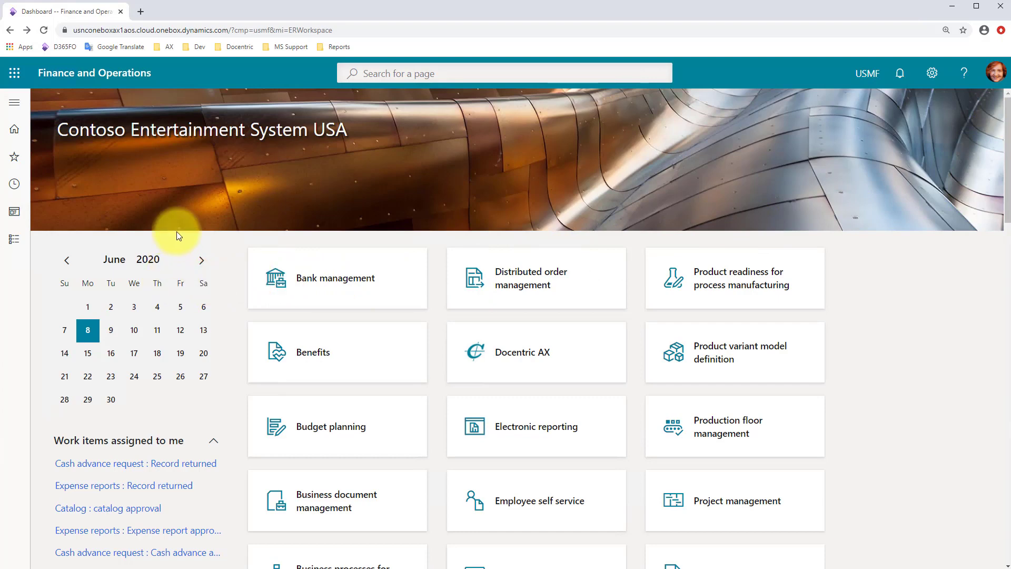
# - Open the electronic reporting configurations and select the Check in the middle (US) format under Payment check model
pyautogui.click(17, 102)
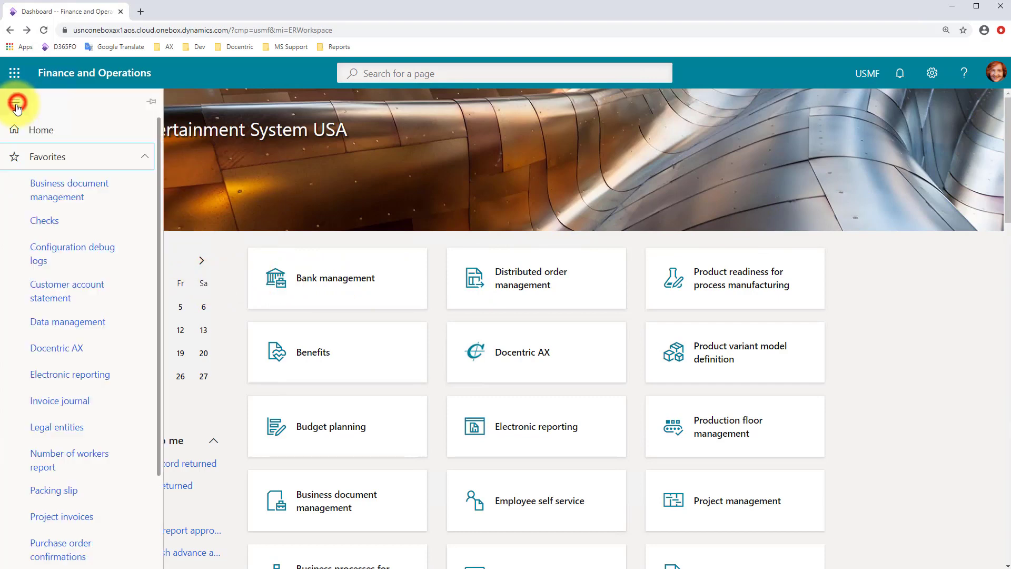
pyautogui.click(64, 376)
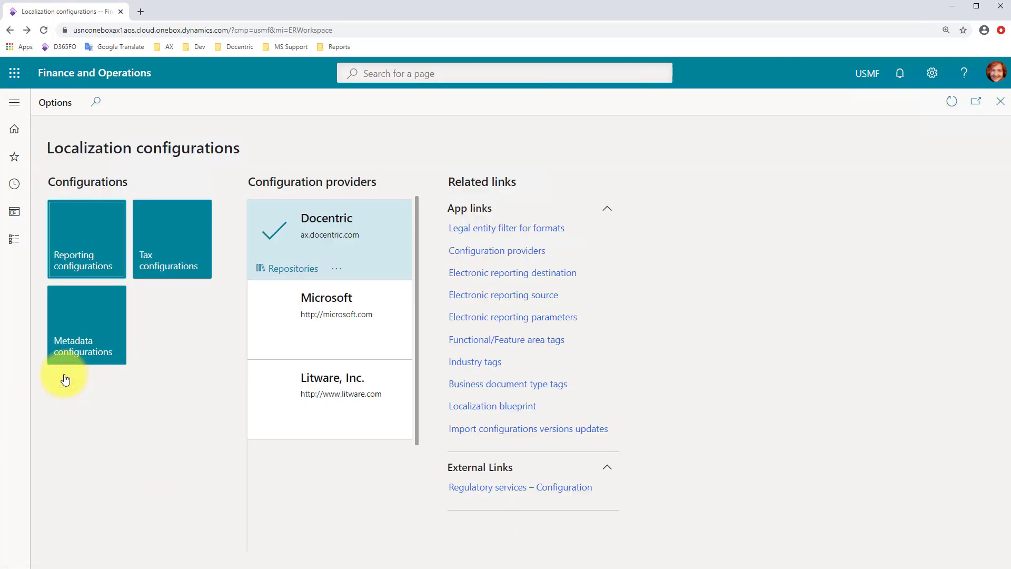
pyautogui.click(77, 249)
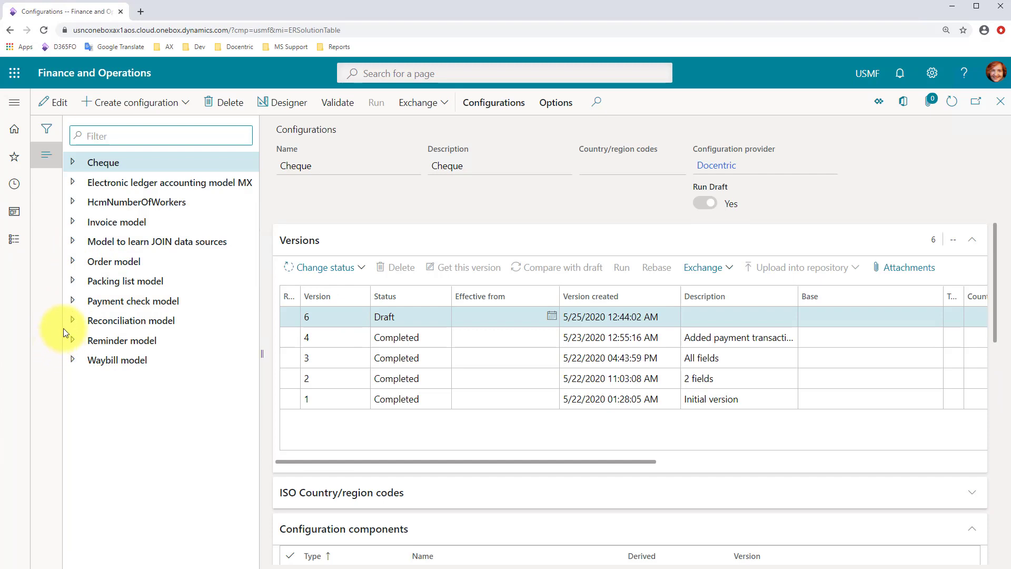
pyautogui.click(73, 302)
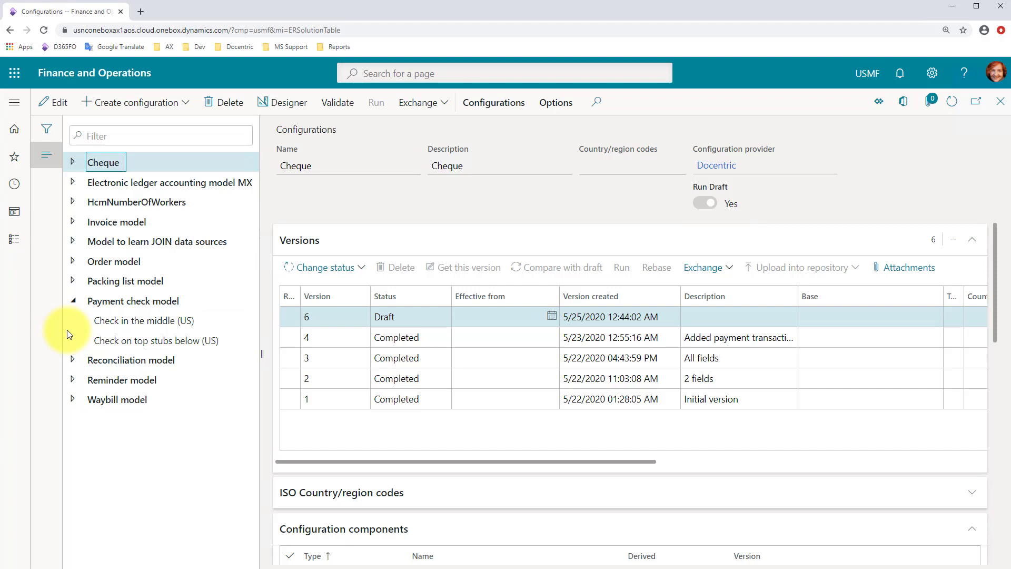
pyautogui.click(174, 321)
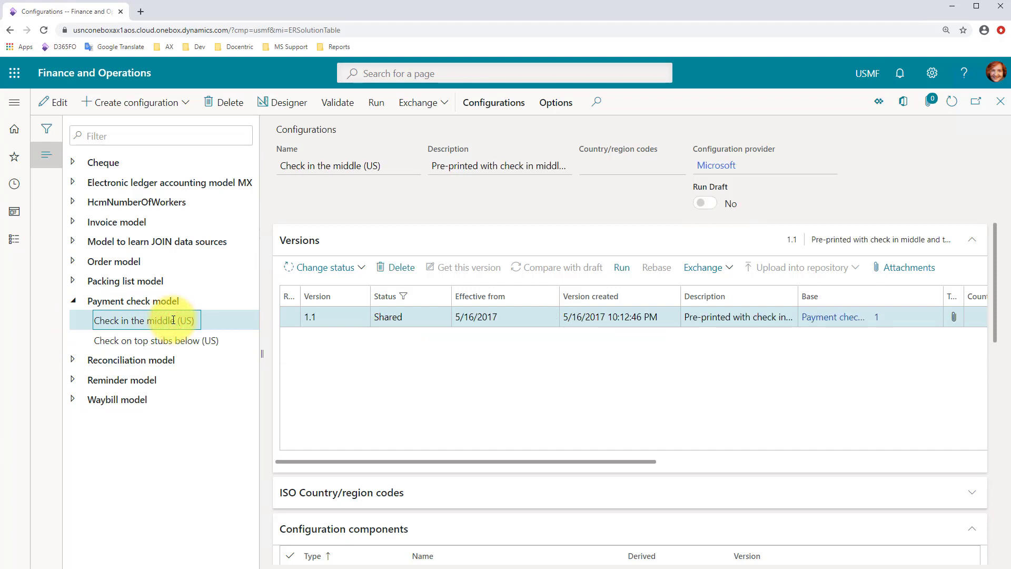
# - Run the selected check format to review its bank account and check number record filters, and cancel the run
pyautogui.click(377, 104)
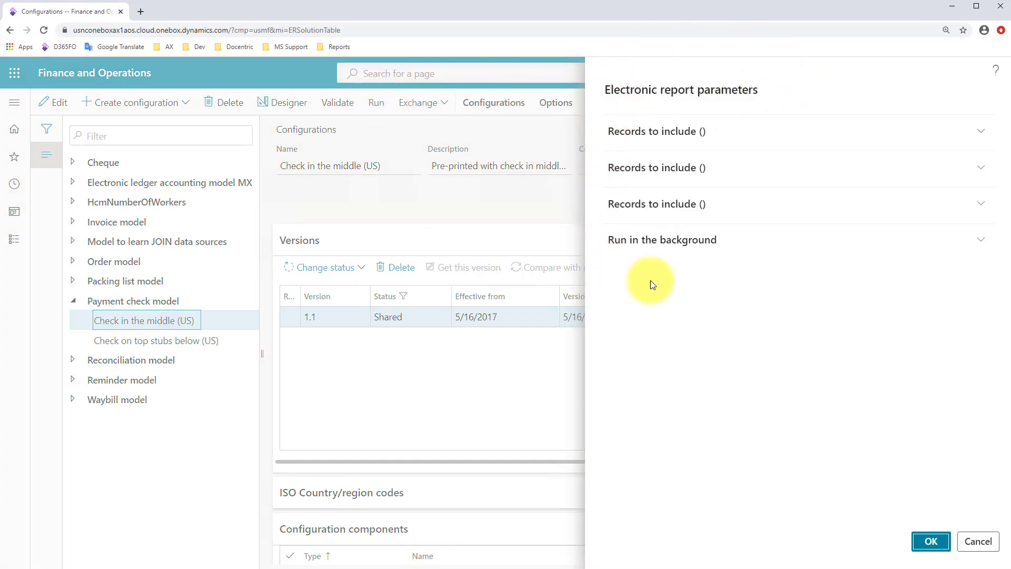
pyautogui.click(654, 130)
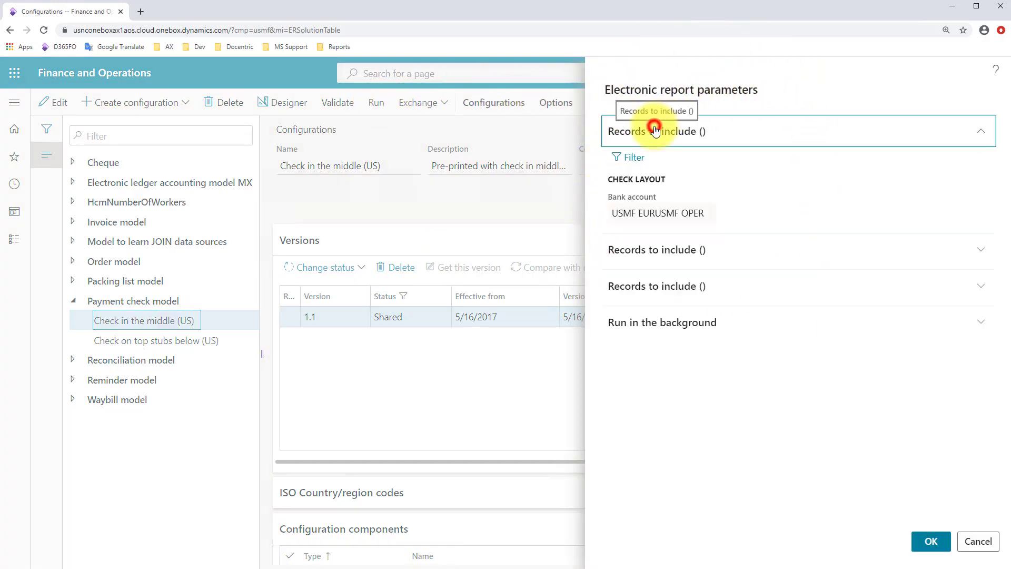
pyautogui.click(647, 252)
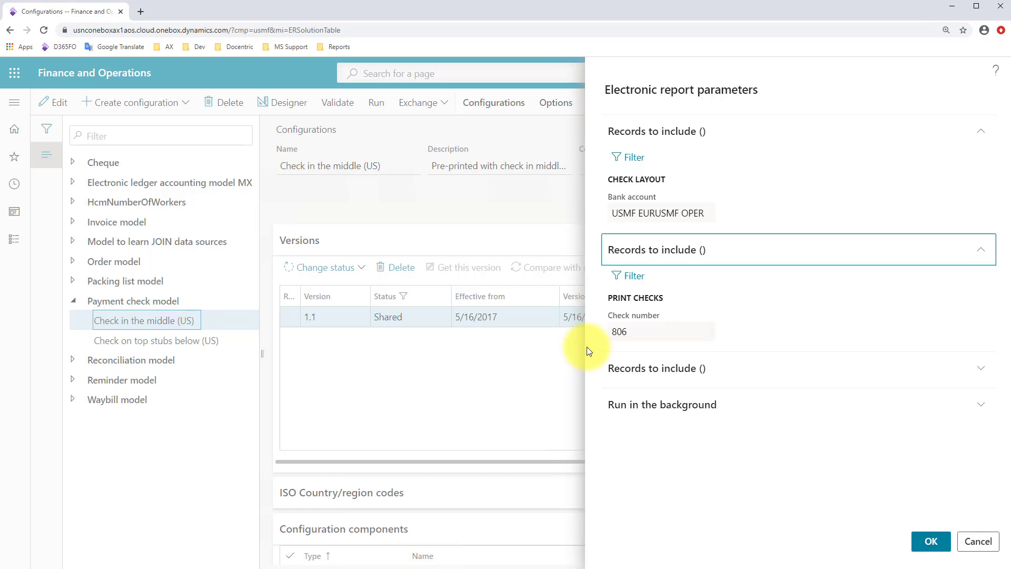
pyautogui.click(978, 541)
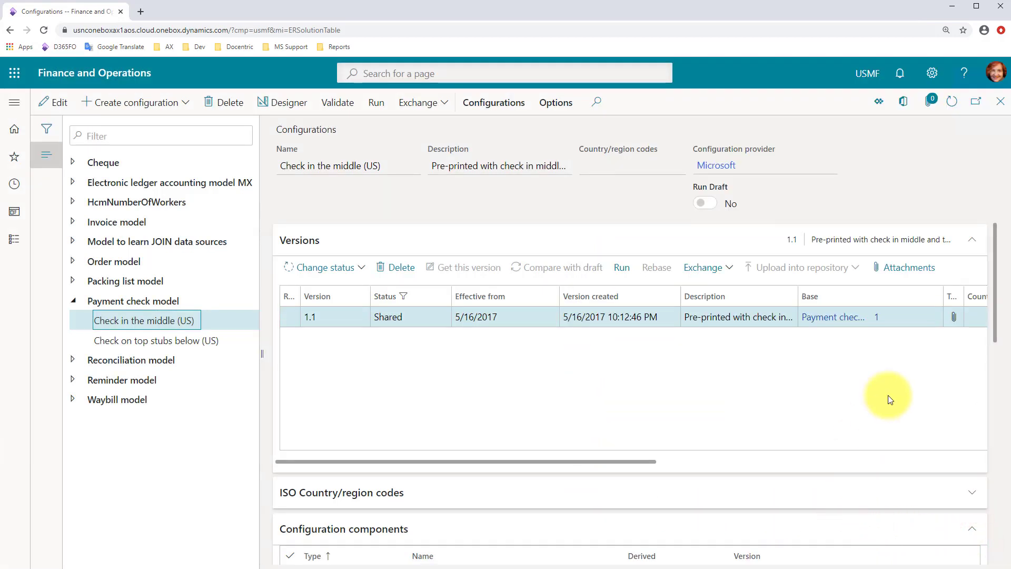
# - Open the CheckInMiddle-US Excel template attached to the format version and enable editing in it
pyautogui.click(911, 270)
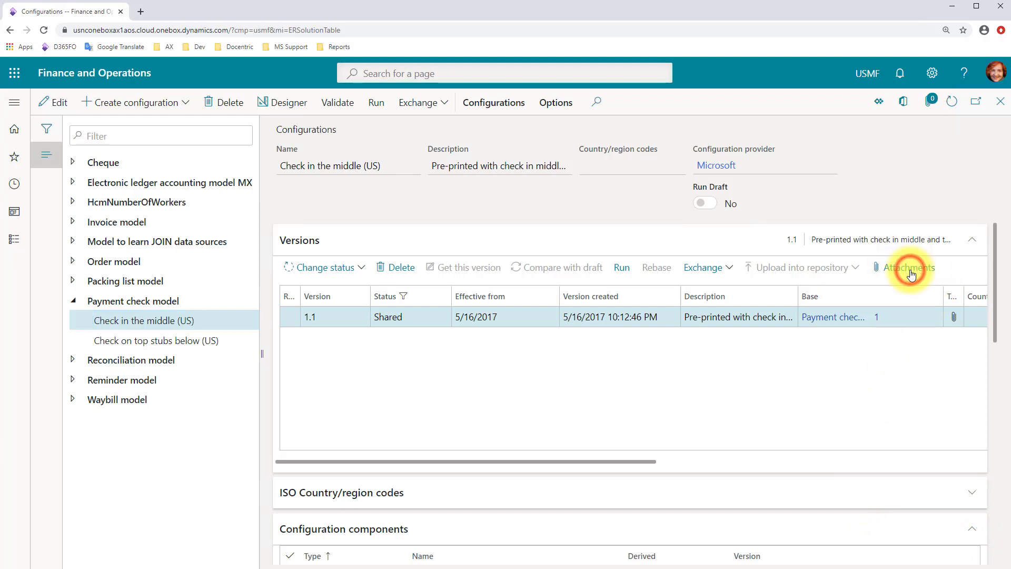
pyautogui.click(214, 102)
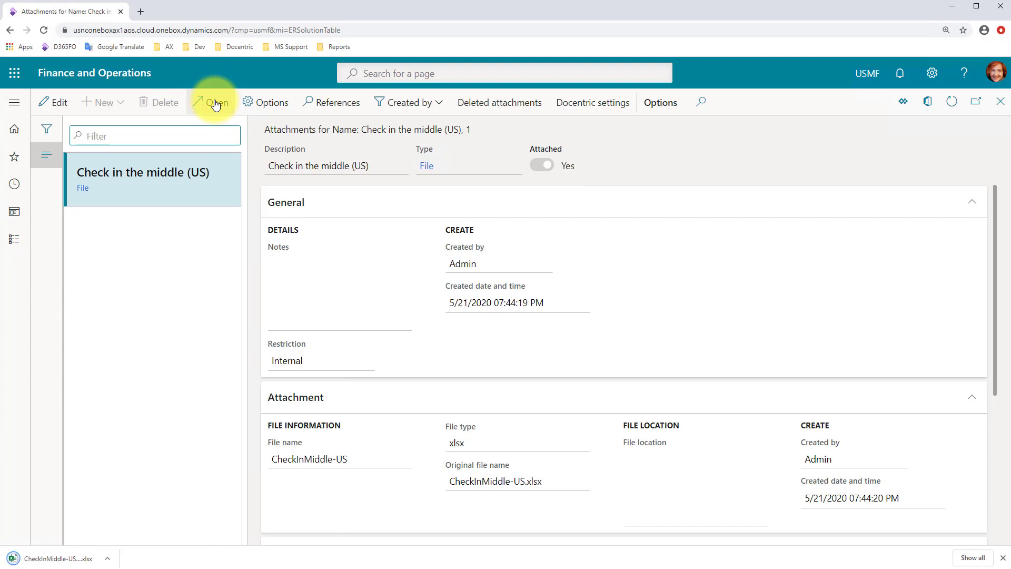
pyautogui.click(59, 559)
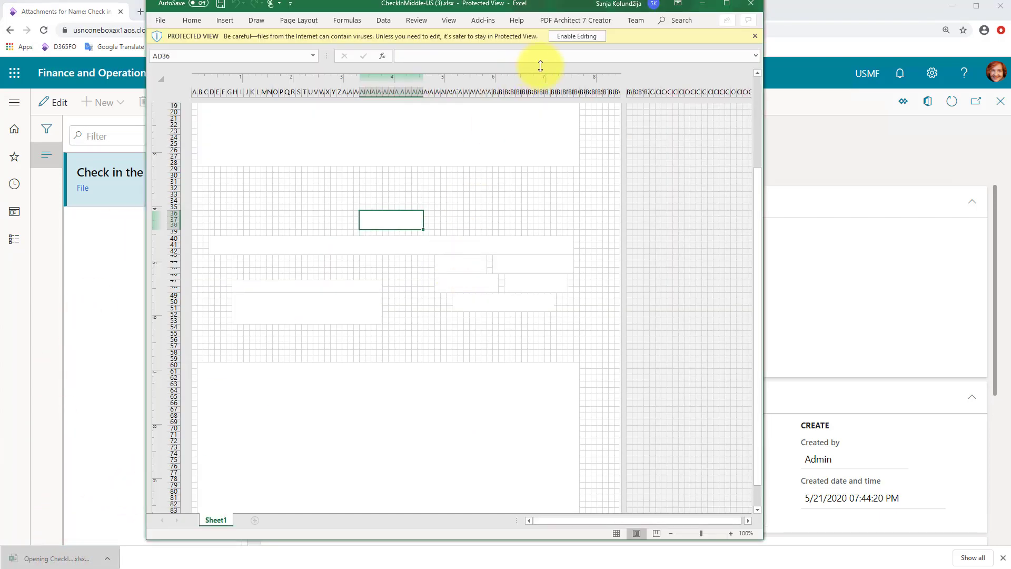
pyautogui.click(571, 36)
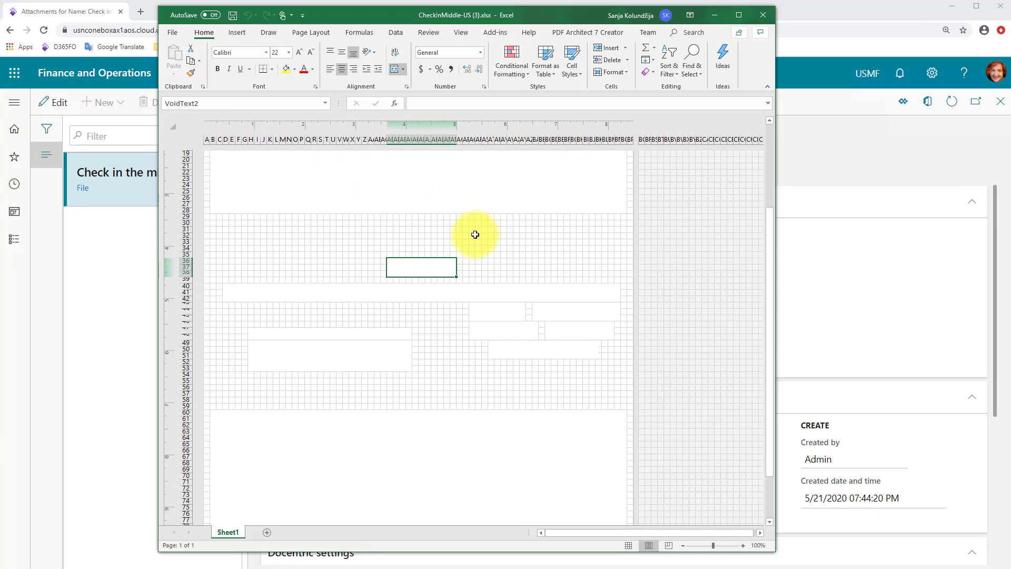
# - Examine the cell names of the void text, check date and recipient name fields in the check template
pyautogui.click(363, 295)
pyautogui.click(421, 265)
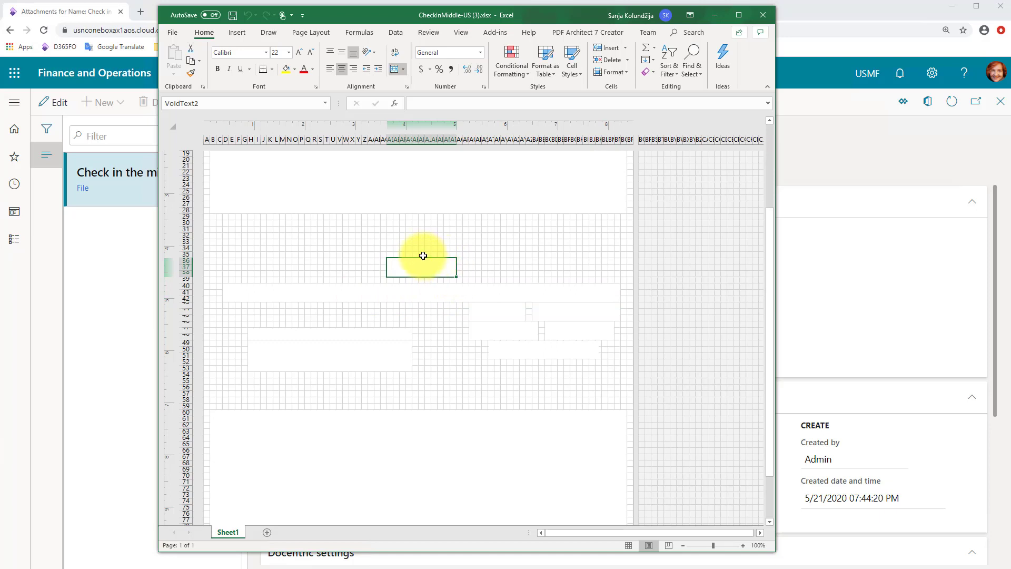
pyautogui.click(478, 312)
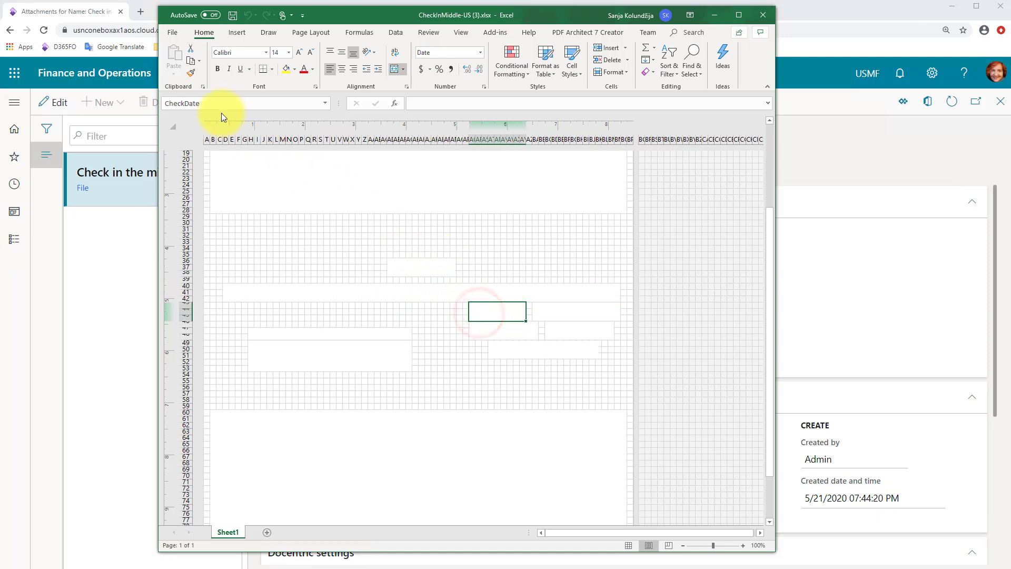
pyautogui.click(284, 335)
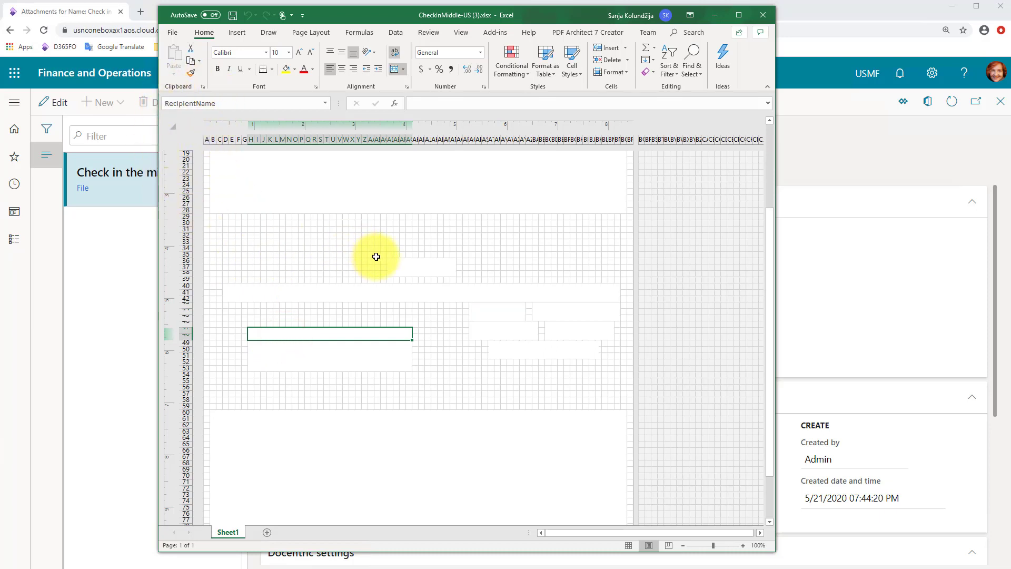
# - Review the cell commands for the void text field and the blank range starting at U36, and close the workbook and attachments page
pyautogui.click(444, 270)
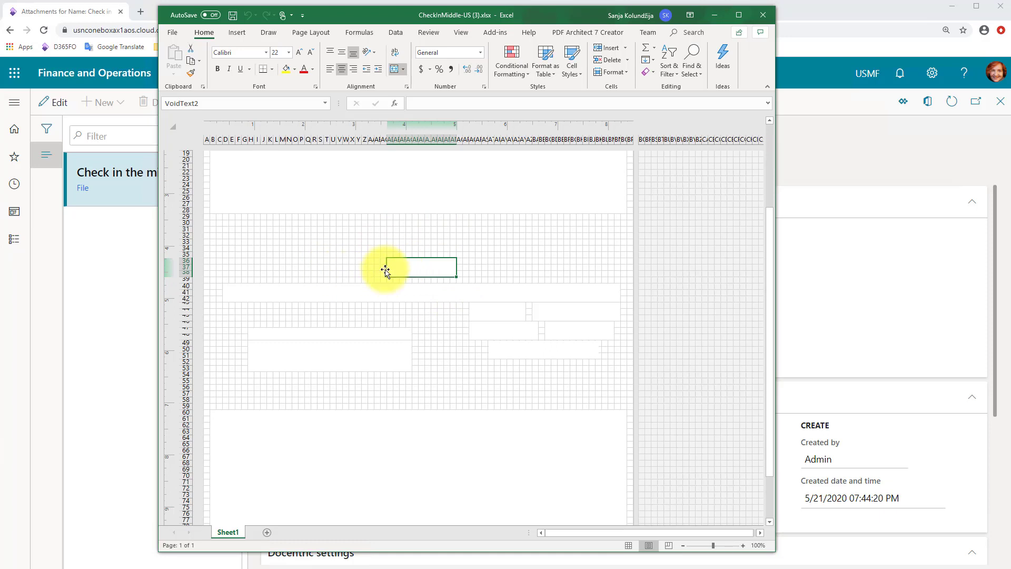
pyautogui.rightClick(438, 272)
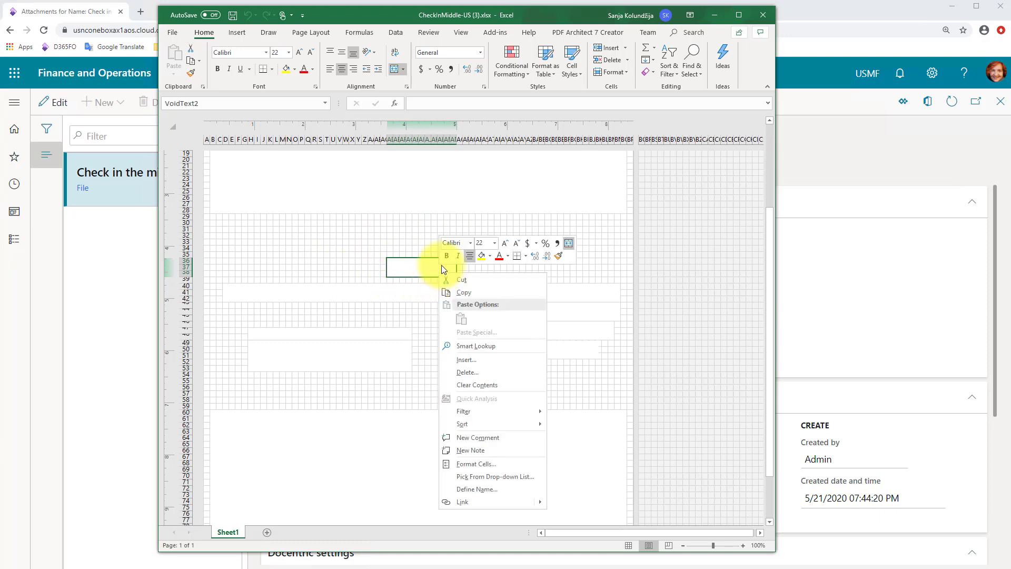
pyautogui.click(411, 268)
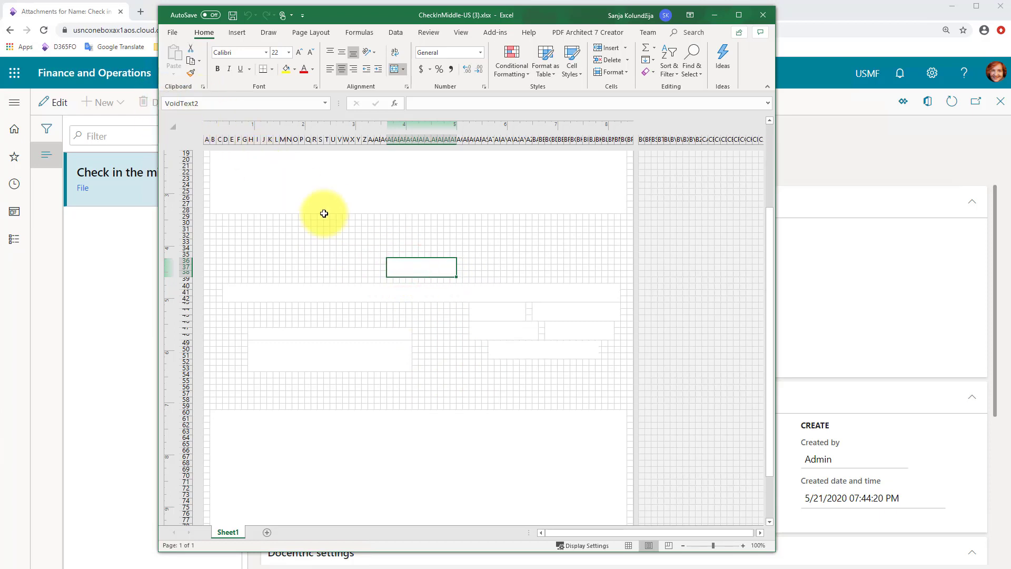
pyautogui.moveTo(333, 262); pyautogui.dragTo(419, 282)
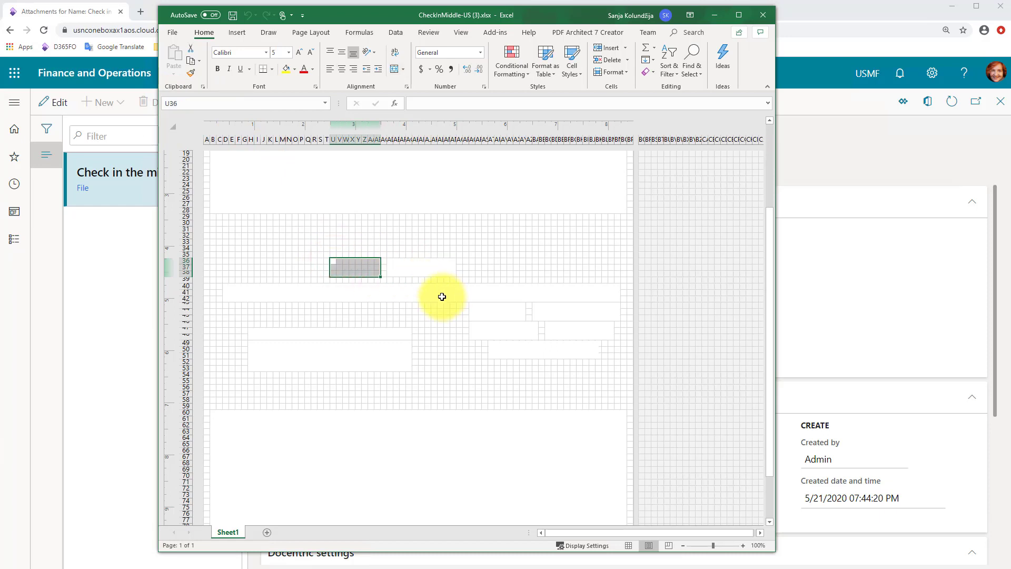
pyautogui.rightClick(353, 269)
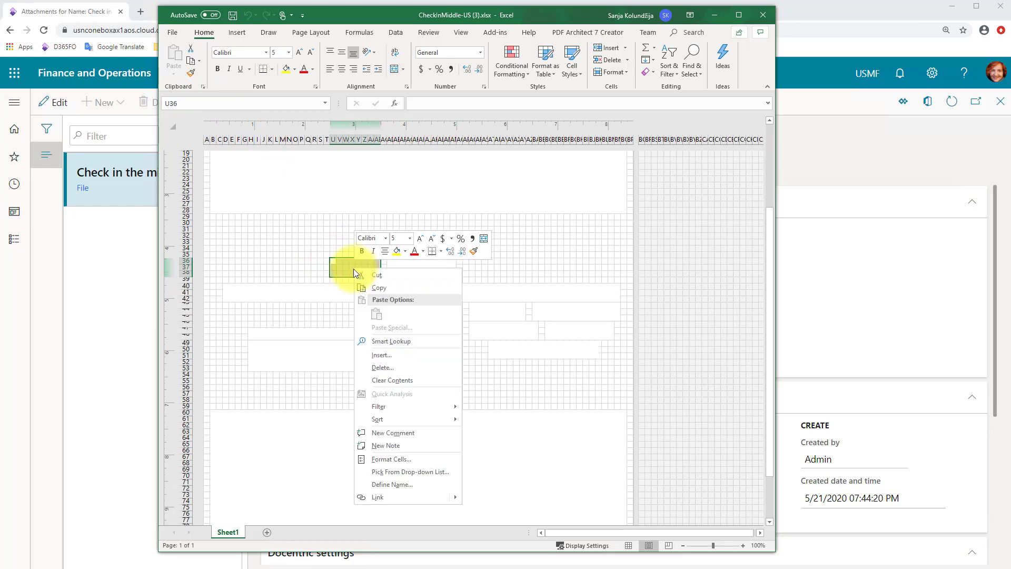
pyautogui.click(308, 270)
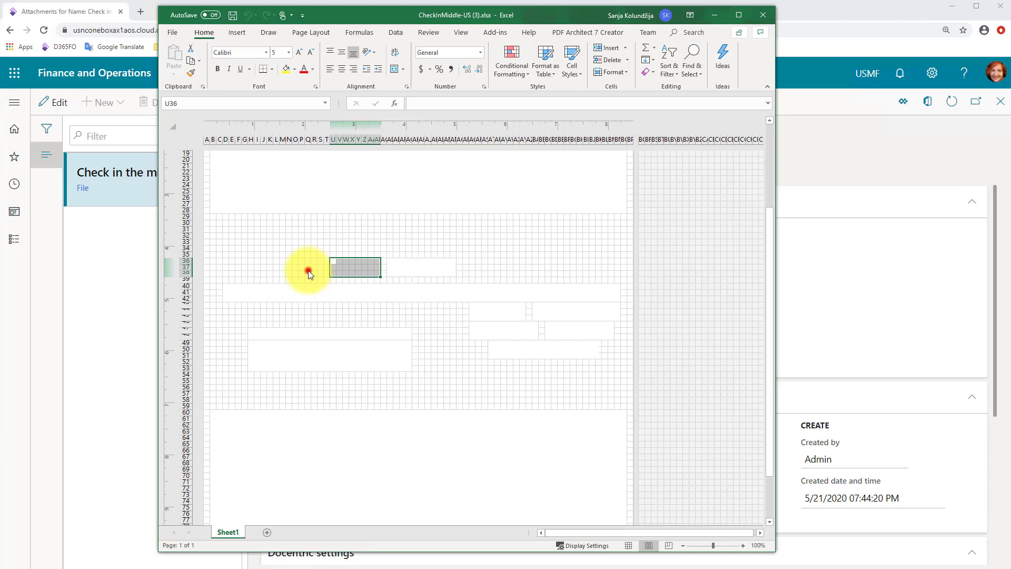
pyautogui.click(308, 270)
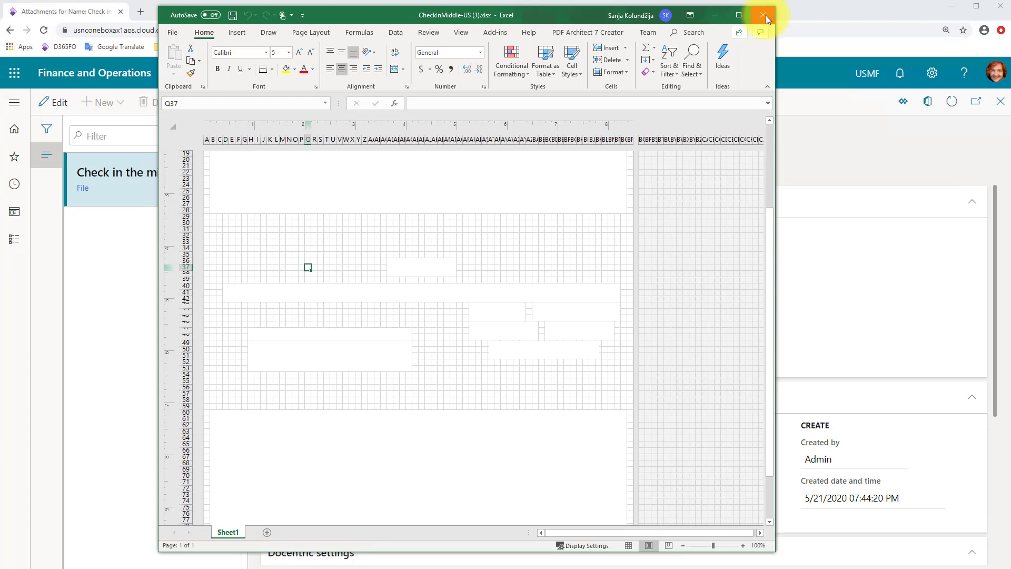
pyautogui.click(765, 16)
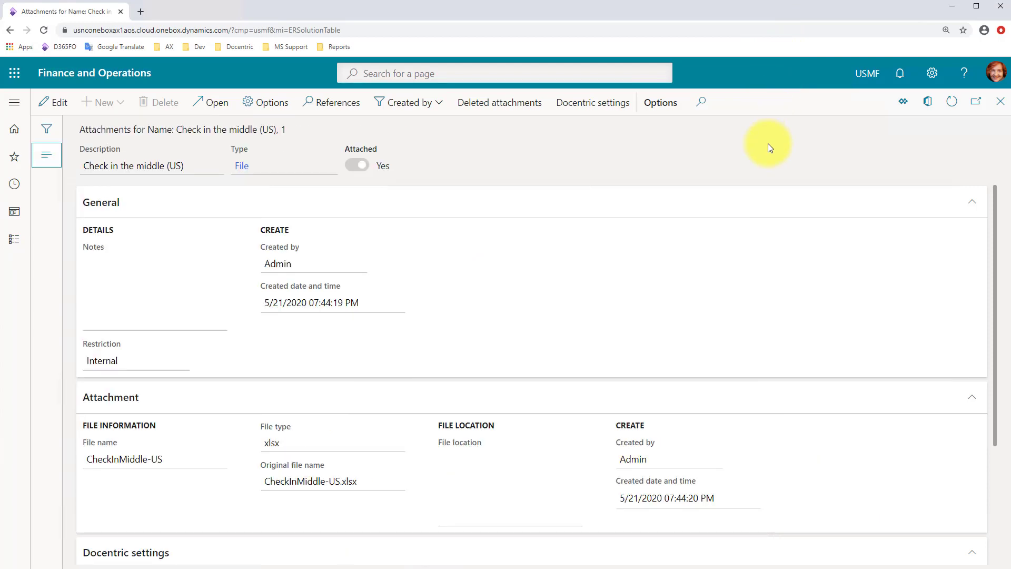
pyautogui.press('Escape')
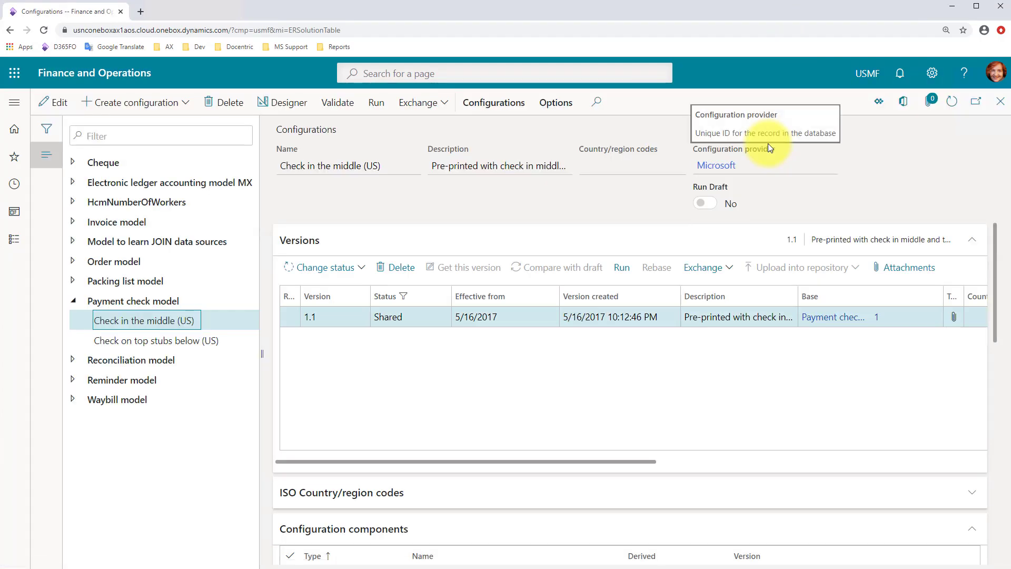
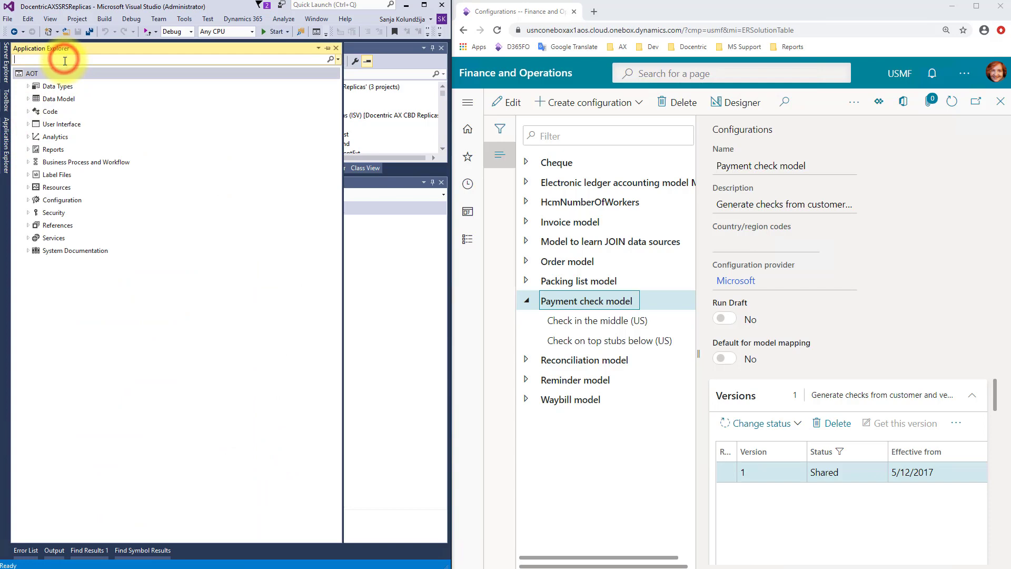
# - In Visual Studio, search the Application Explorer for cheque and open the Cheque_US report in the designer
pyautogui.write('cheque')
pyautogui.press('Return')
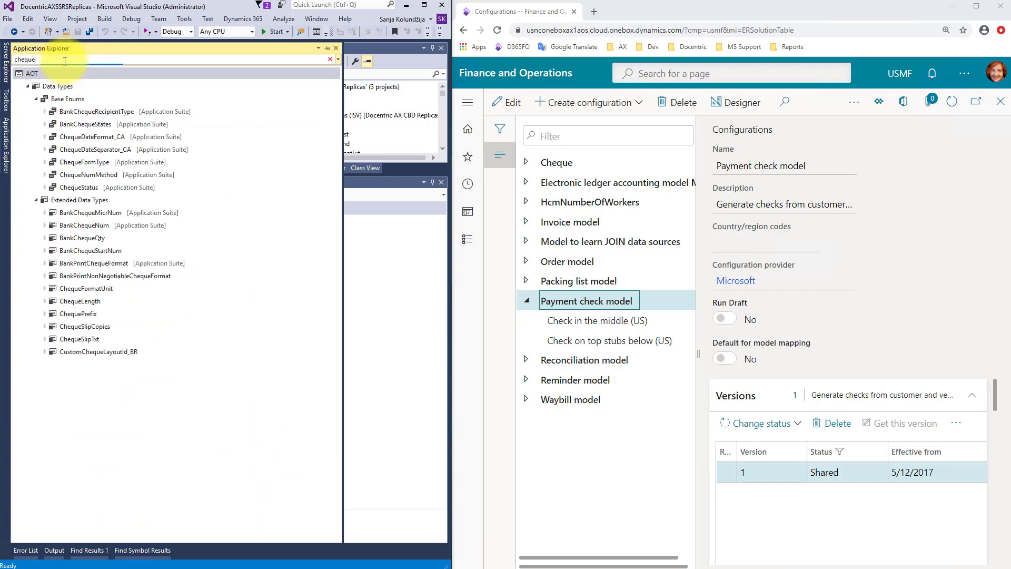
pyautogui.click(28, 85)
pyautogui.click(28, 98)
pyautogui.click(28, 111)
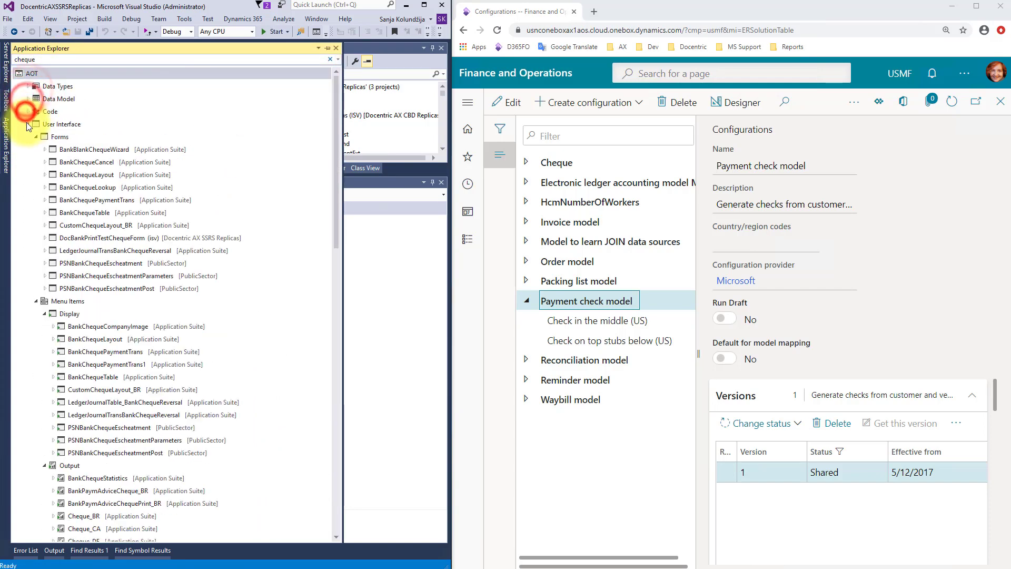
pyautogui.click(28, 136)
pyautogui.click(74, 276)
pyautogui.rightClick(84, 279)
pyautogui.click(108, 282)
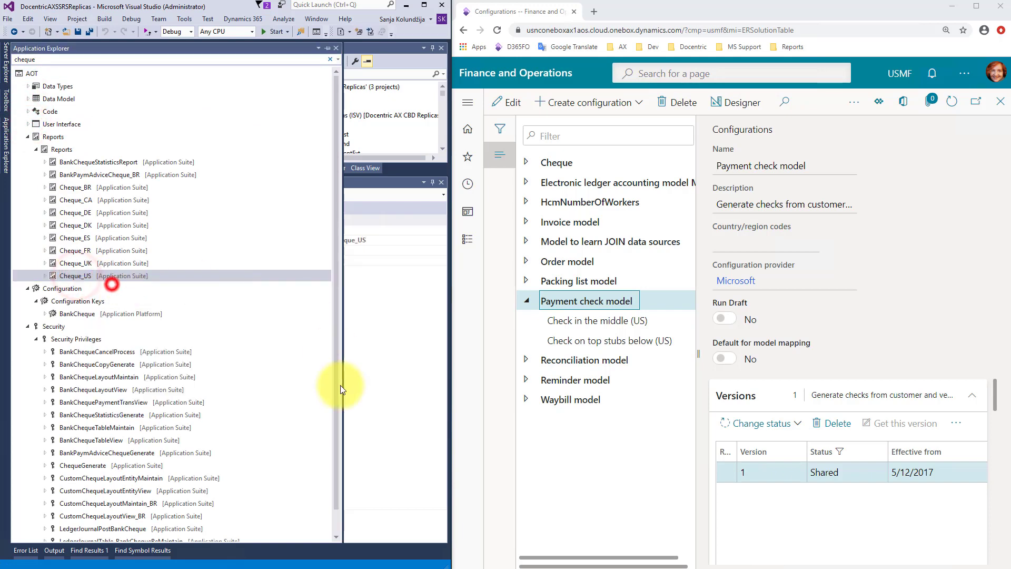
# - Inspect the query of the Cheque_USDS dataset in the Cheque_US report and close the report
pyautogui.click(21, 79)
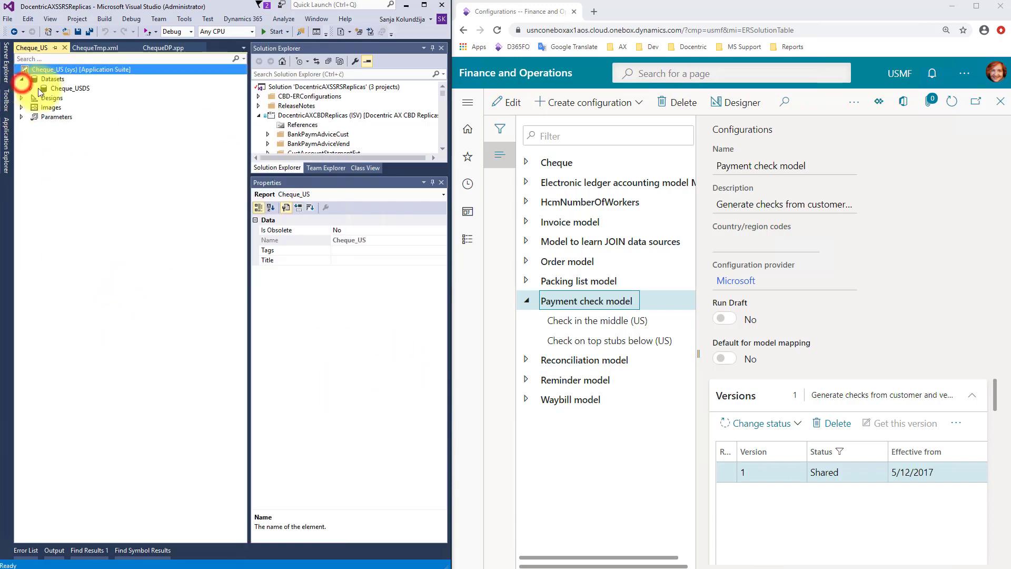
pyautogui.click(69, 88)
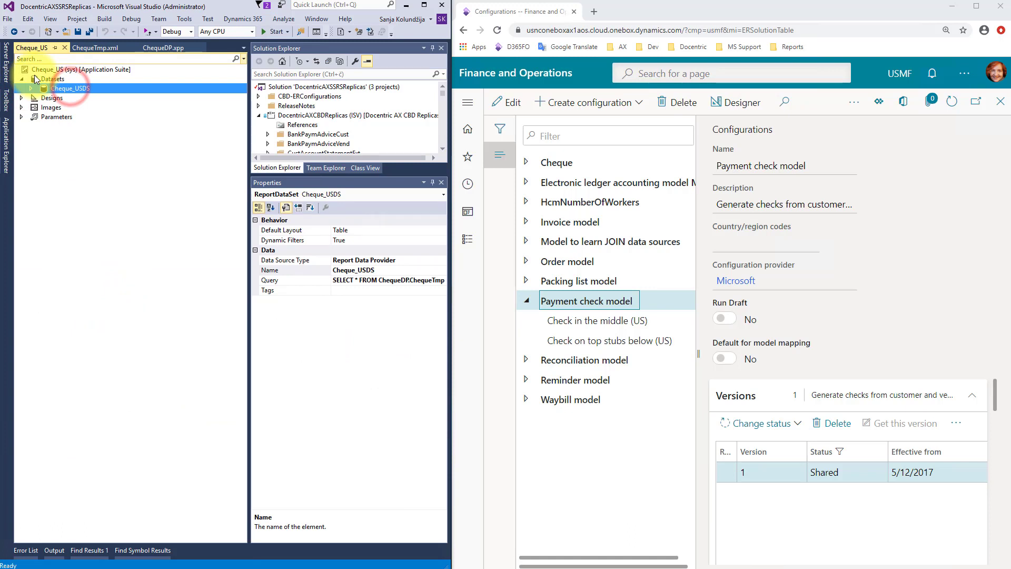
pyautogui.click(416, 280)
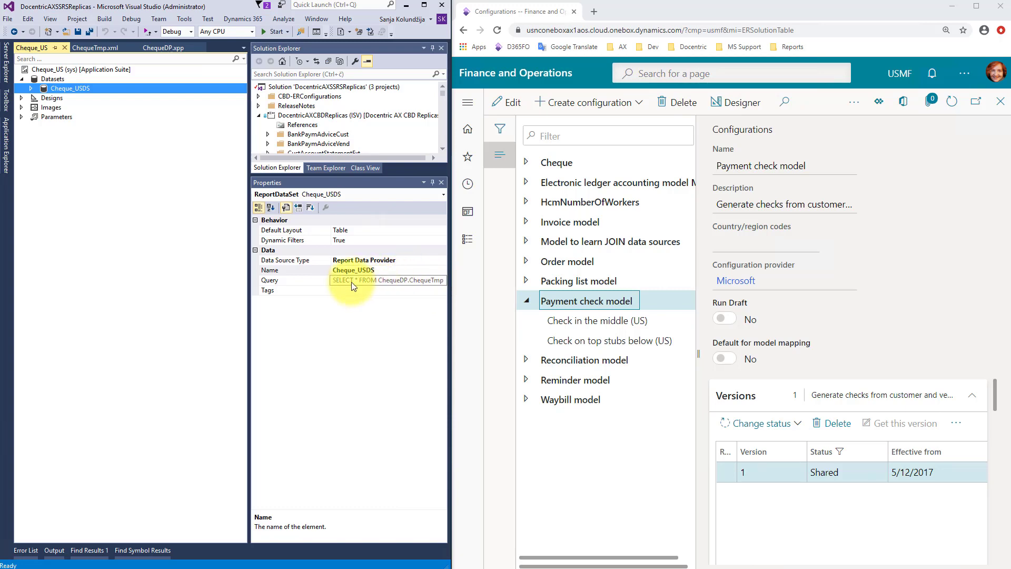
pyautogui.click(124, 102)
pyautogui.click(65, 48)
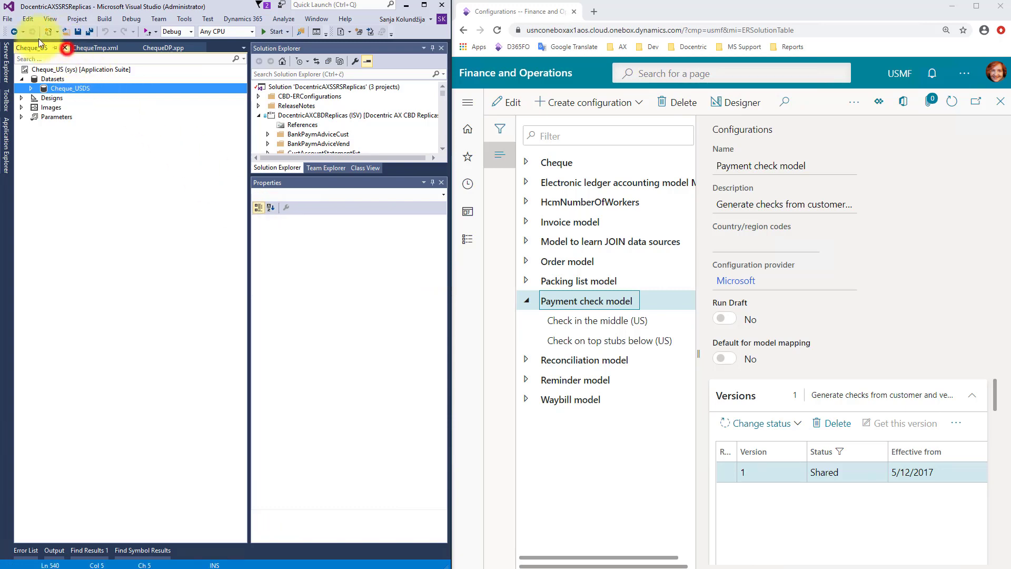
# - View the getChequeTmp method in the ChequeDP.xpp data provider class
pyautogui.click(112, 46)
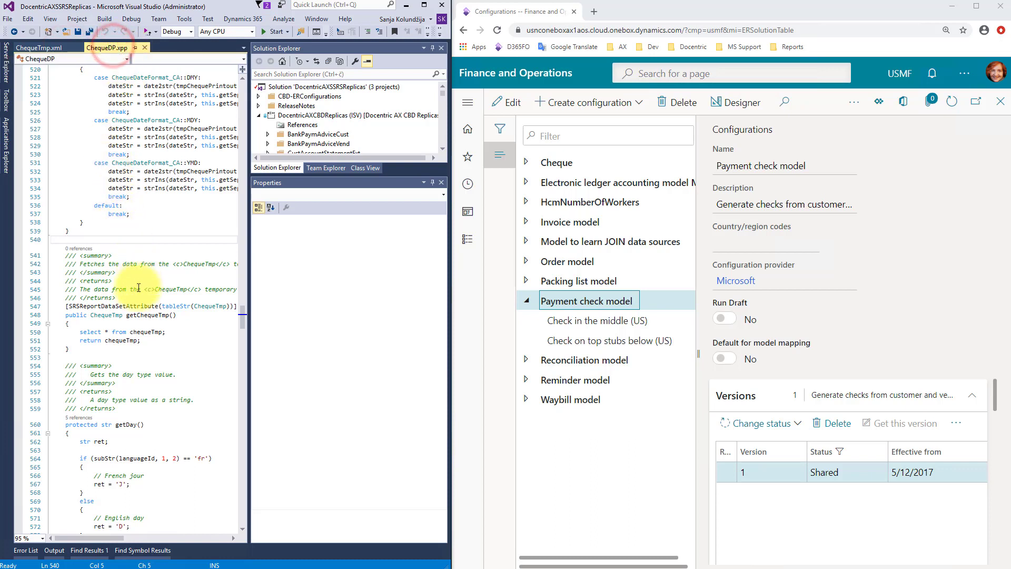
pyautogui.click(139, 314)
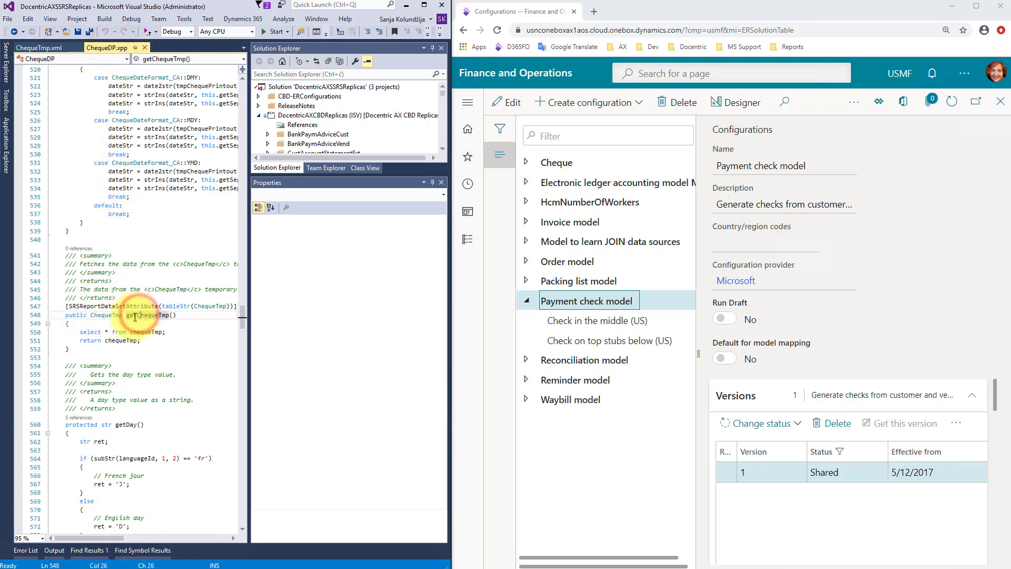
# - Go to the definition of the ChequeTmp table used by getChequeTmp and view its fields and table properties
pyautogui.click(101, 316)
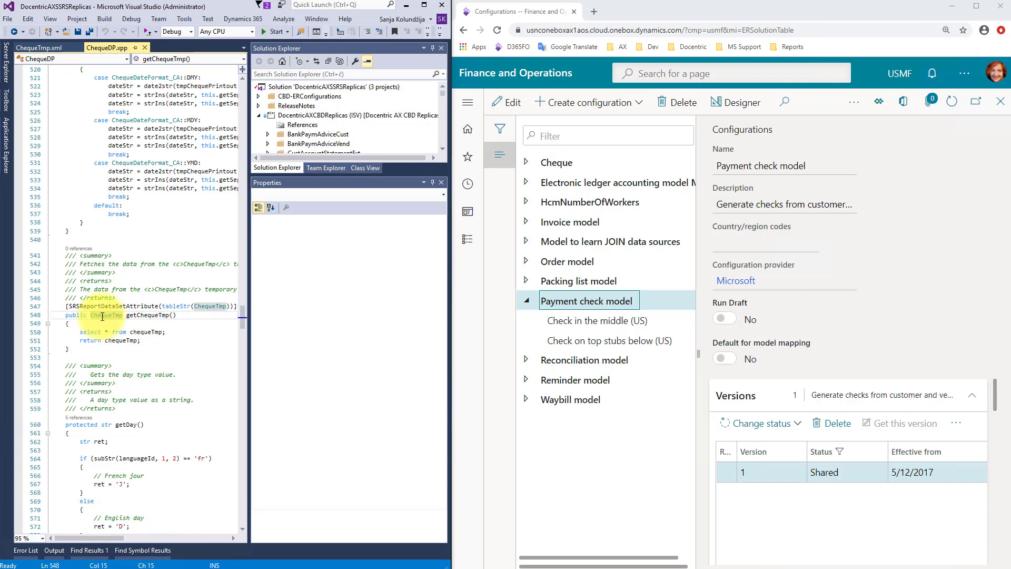
pyautogui.press('F12')
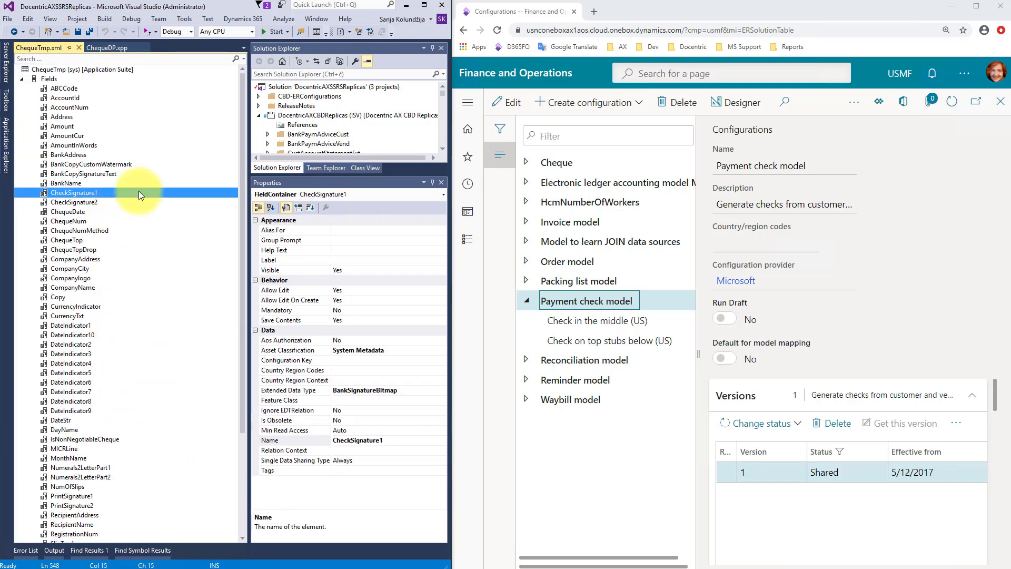
pyautogui.click(45, 69)
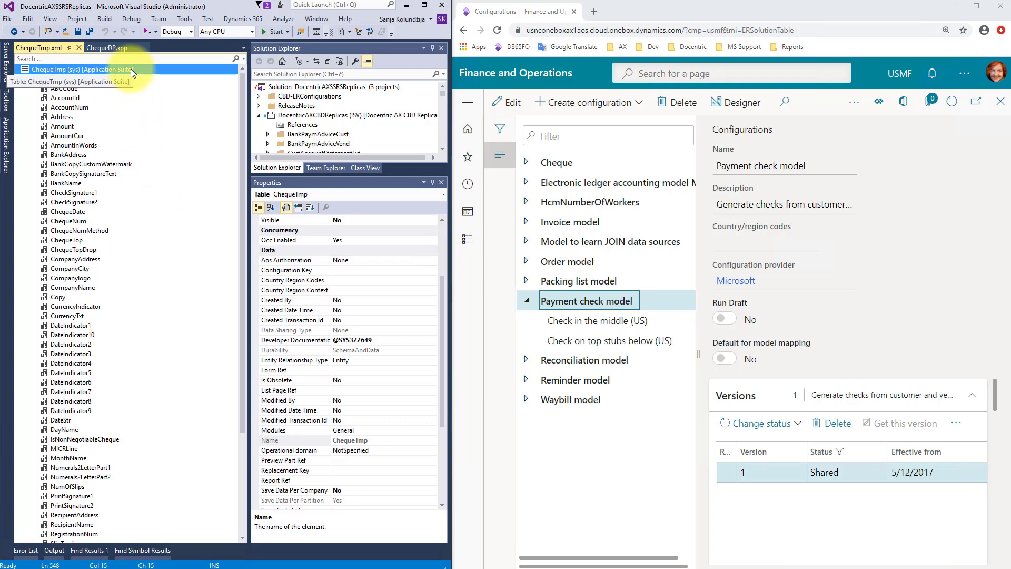
# - In Finance and Operations, create a root configuration named Cheque_Tutorial with the description Cheque Tutorial
pyautogui.click(585, 106)
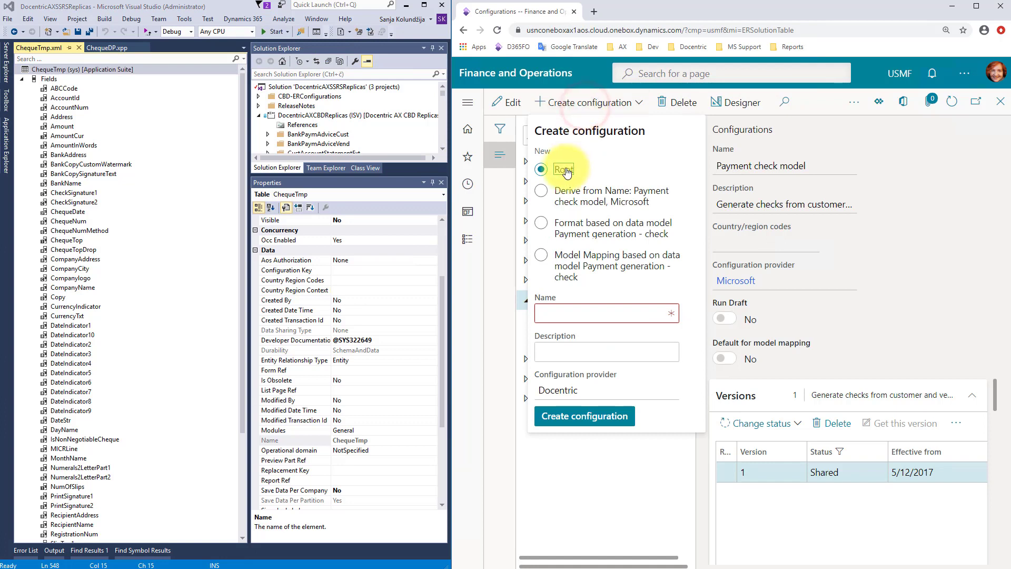
pyautogui.click(579, 312)
pyautogui.write('Ch')
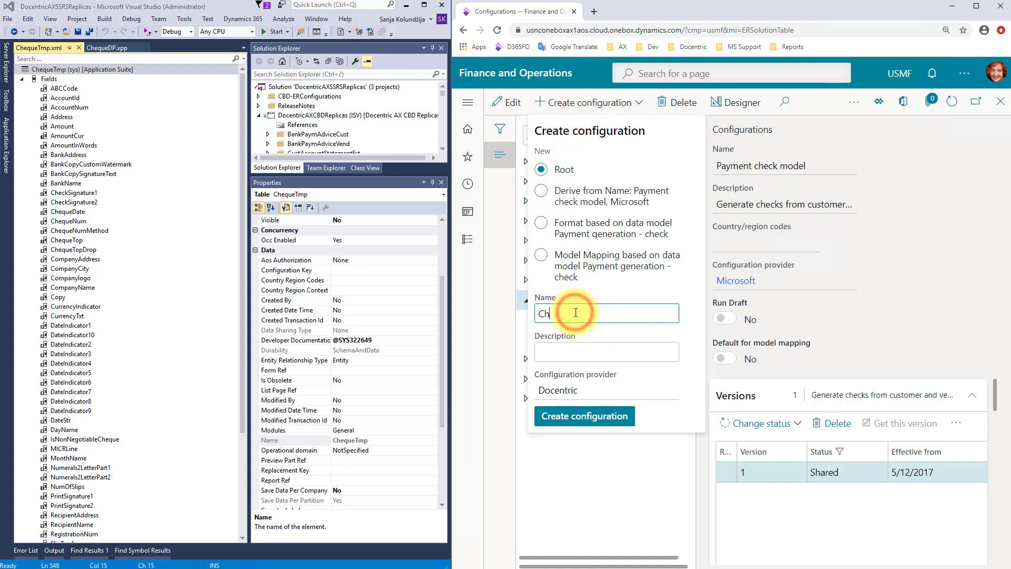
pyautogui.write('eque_Tutorial')
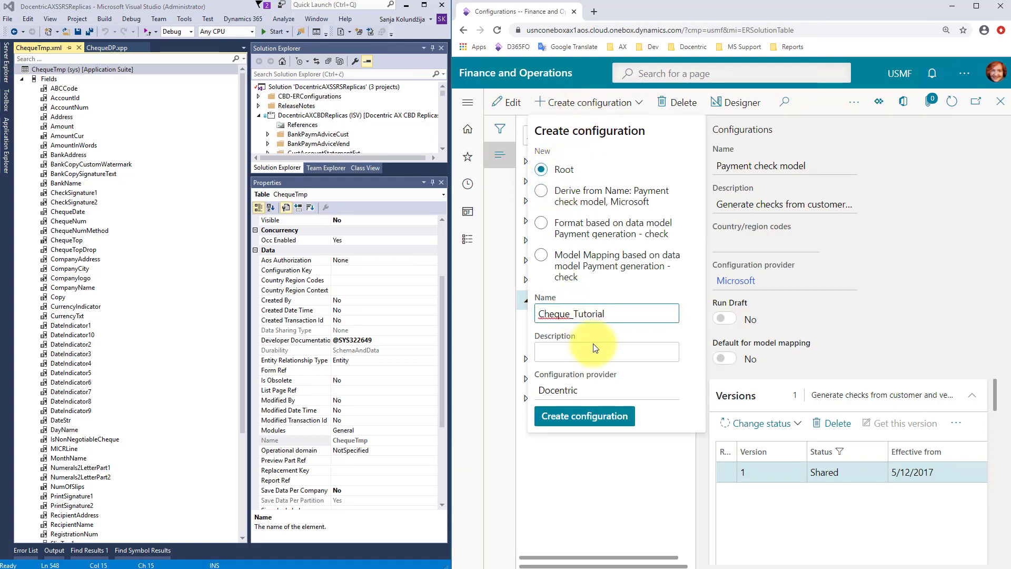
pyautogui.click(591, 350)
pyautogui.write('Cheque Tutorial')
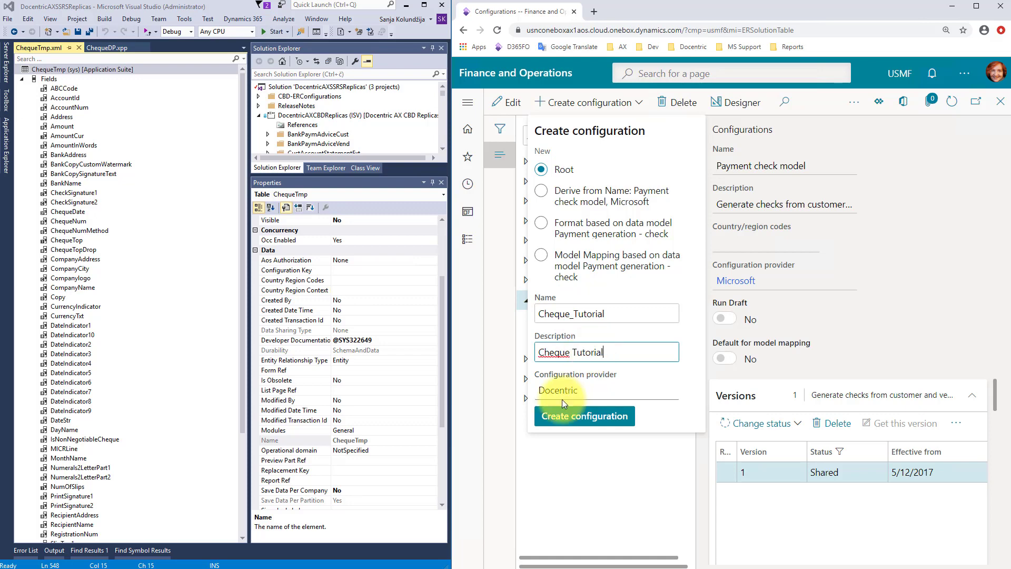
pyautogui.click(596, 421)
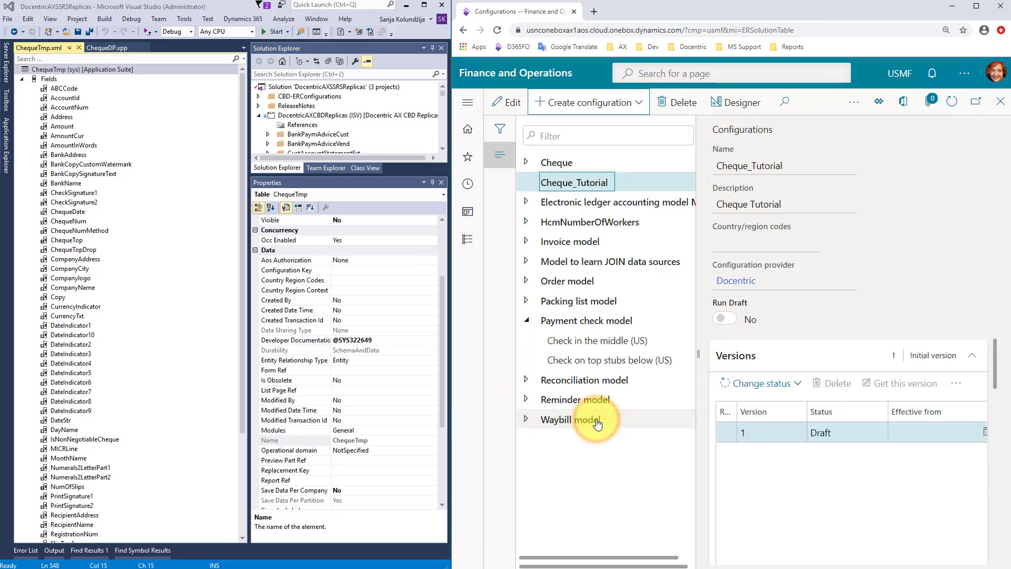
# - Open the Cheque_Tutorial data model in the designer and add a model root node named Checks
pyautogui.click(736, 104)
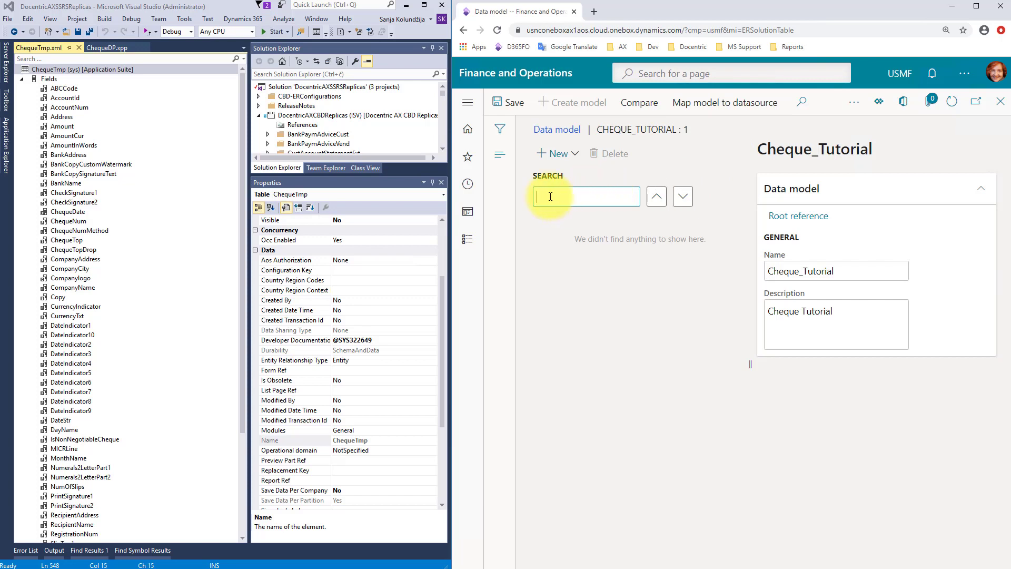
pyautogui.click(558, 154)
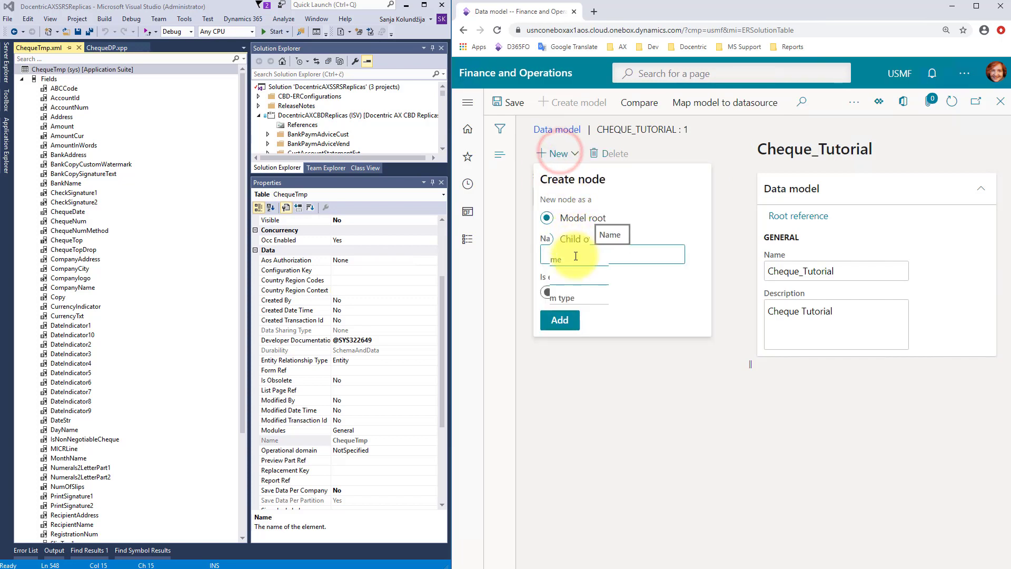
pyautogui.write('Checks')
pyautogui.click(560, 320)
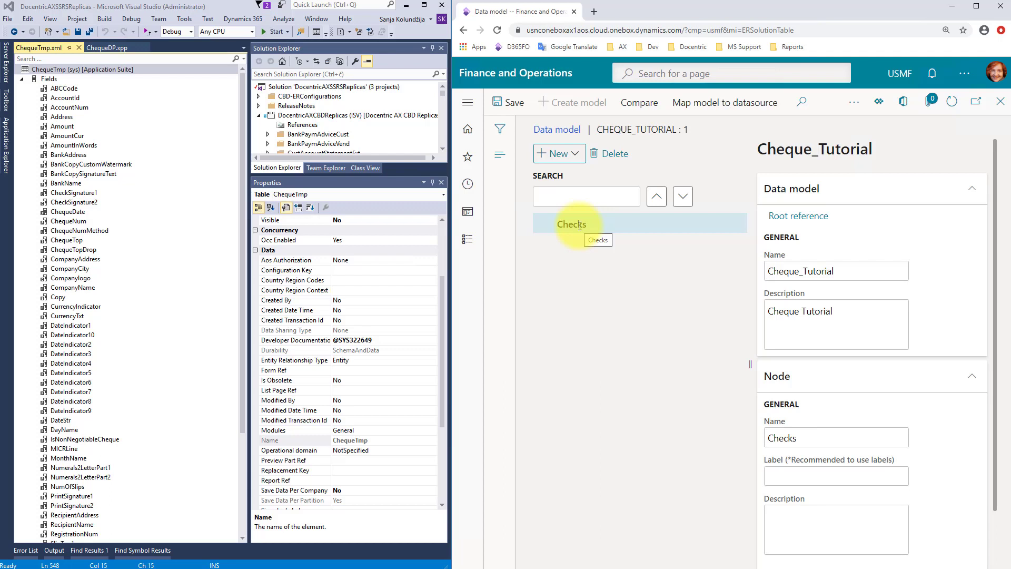
# - Add a child node named ChecksSSRS of type Record list under the Checks node
pyautogui.click(576, 154)
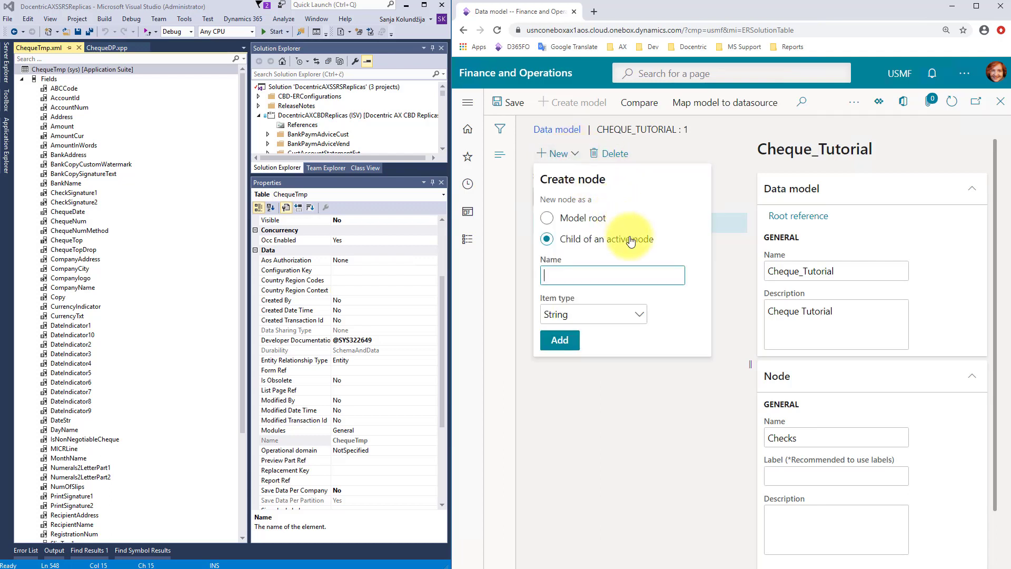
pyautogui.click(583, 278)
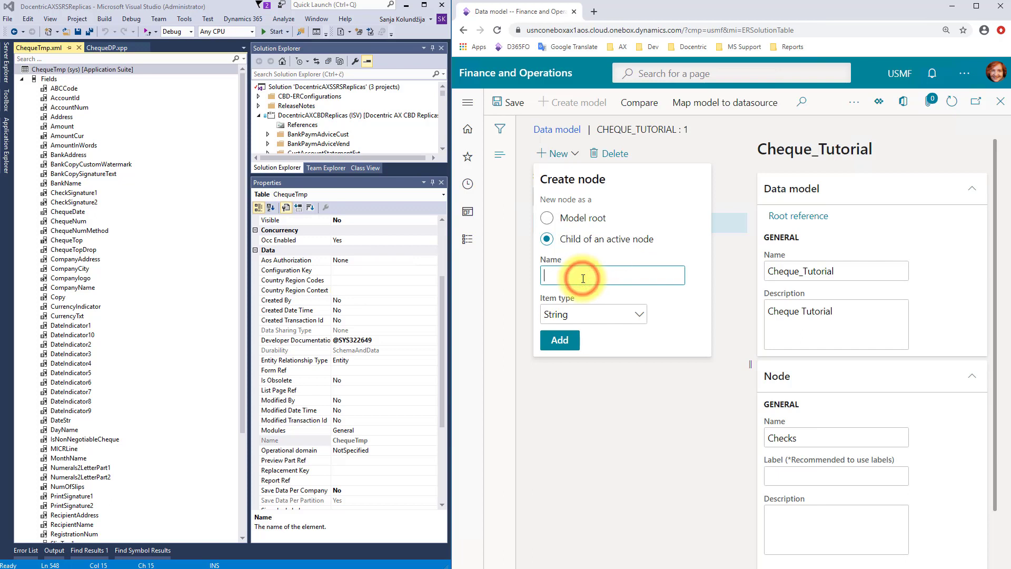
pyautogui.write('ChecksSSRS')
pyautogui.click(639, 314)
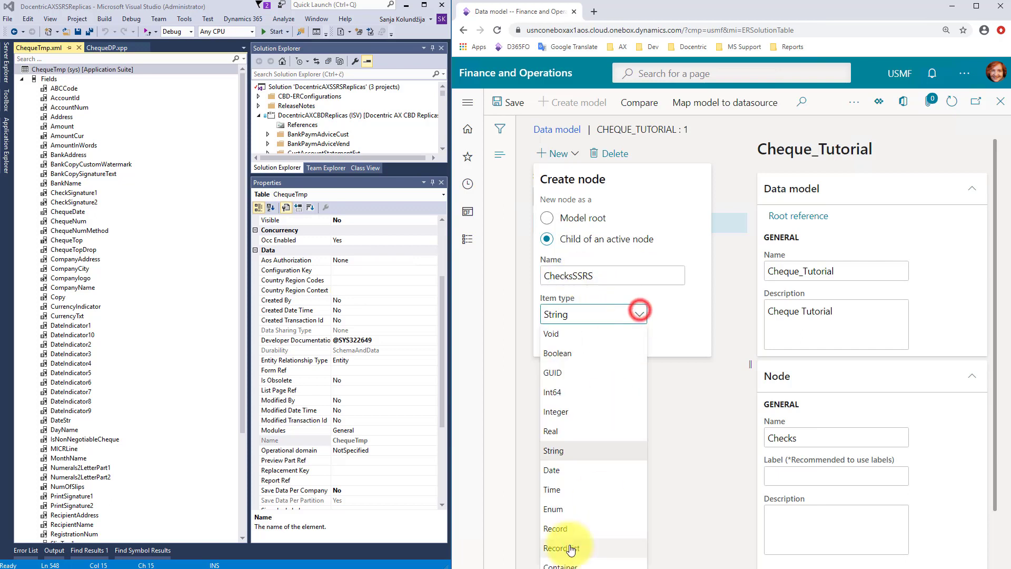
pyautogui.click(573, 545)
pyautogui.click(575, 345)
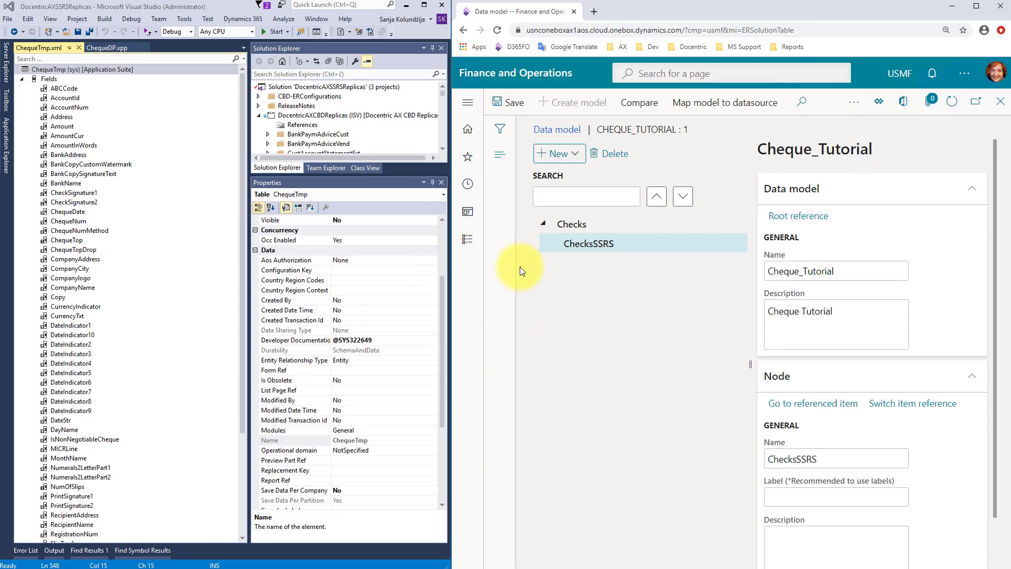
# - Add a String child node named ABCCode under ChecksSSRS, matching the ABCCode field of the ChequeTmp table
pyautogui.click(57, 89)
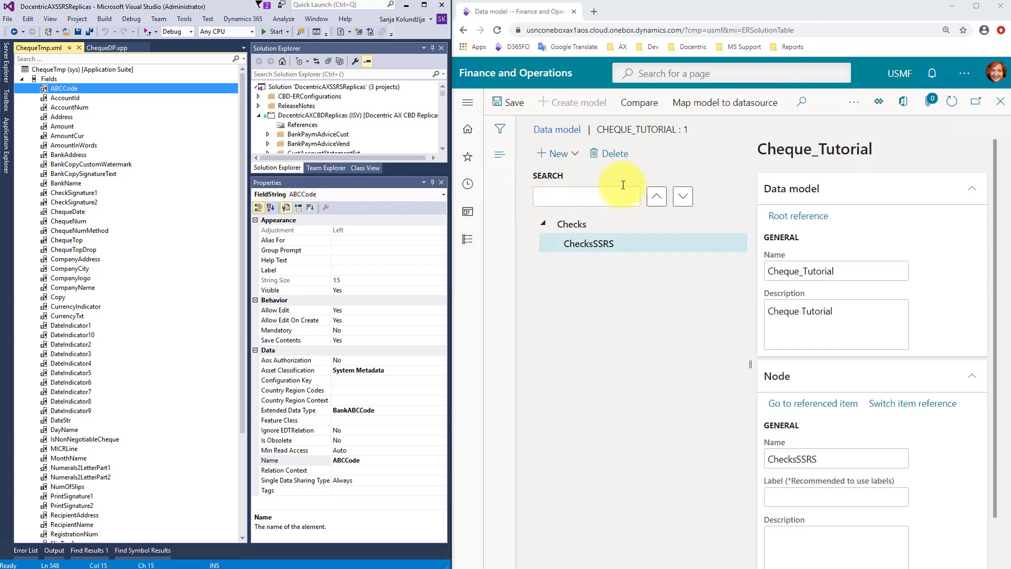
pyautogui.click(568, 154)
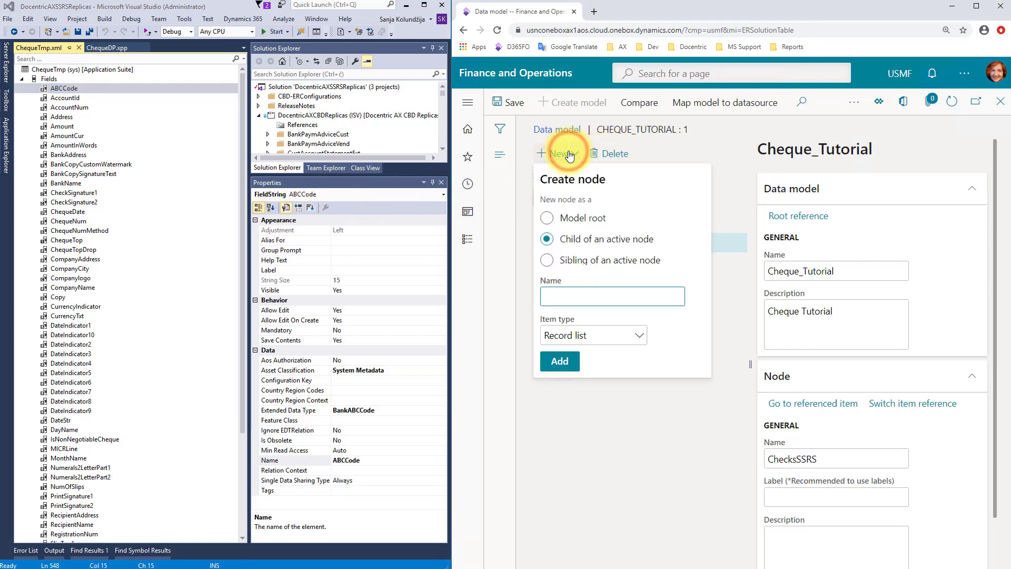
pyautogui.click(598, 293)
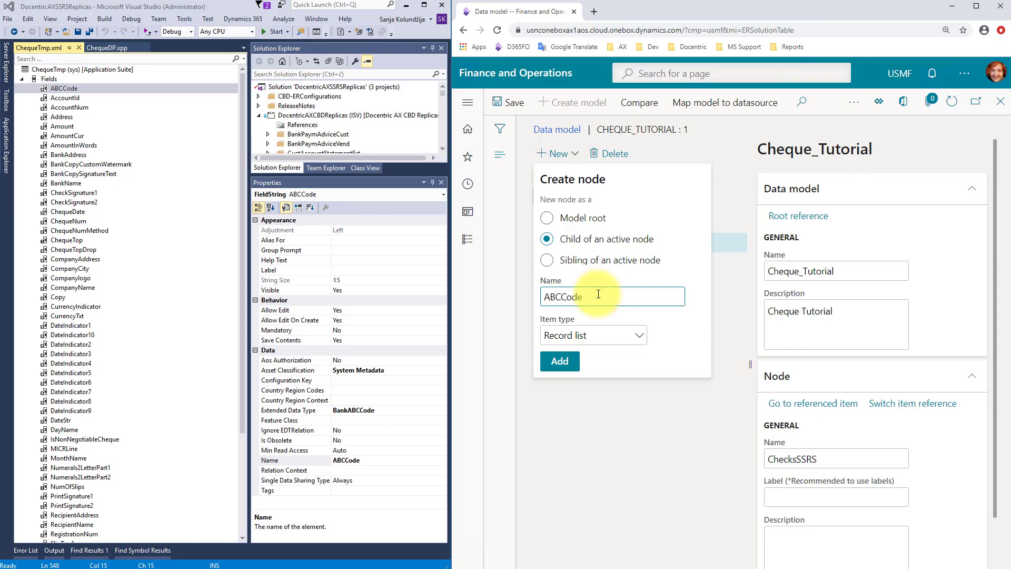
pyautogui.click(639, 335)
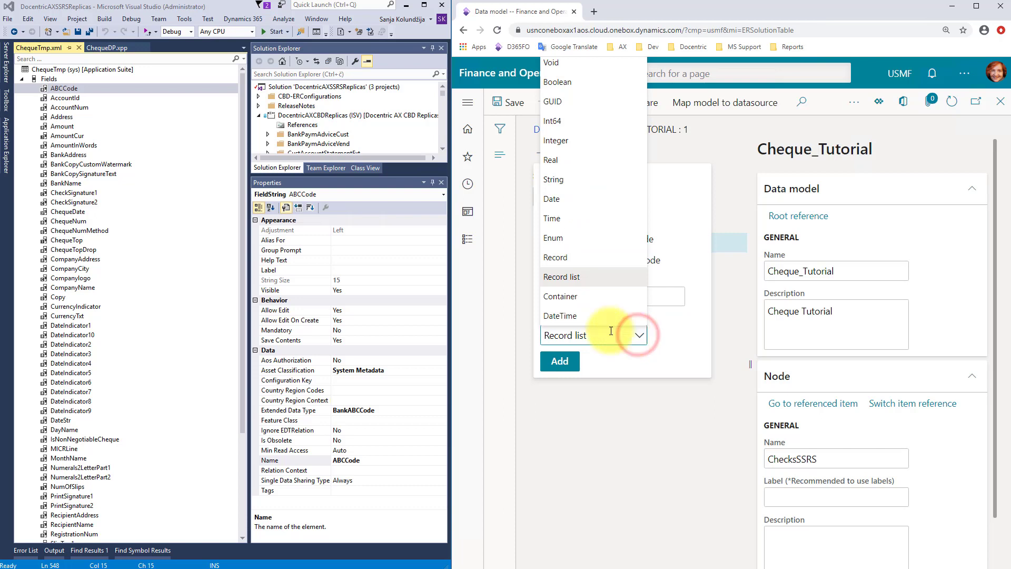
pyautogui.click(562, 179)
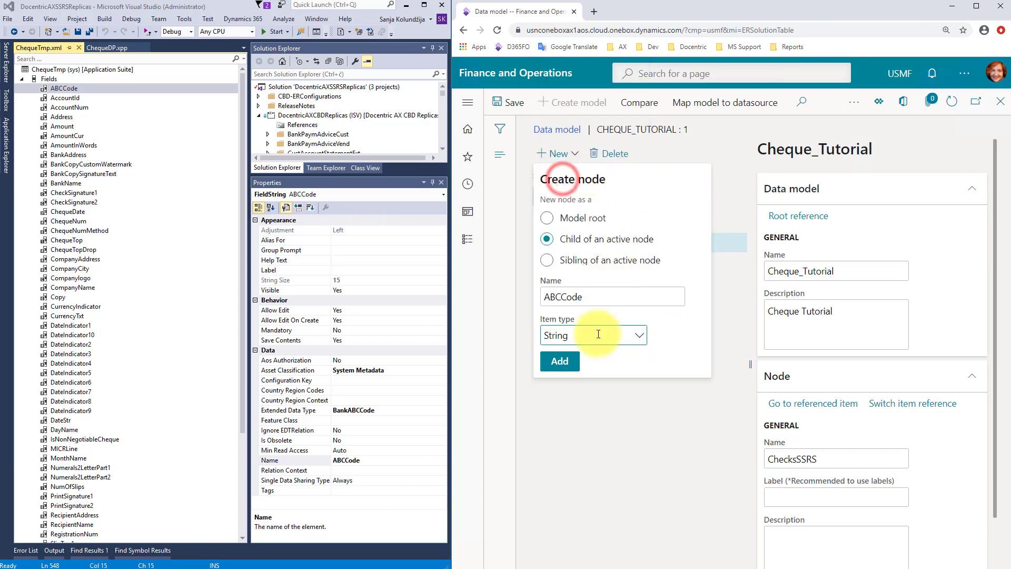
pyautogui.click(562, 363)
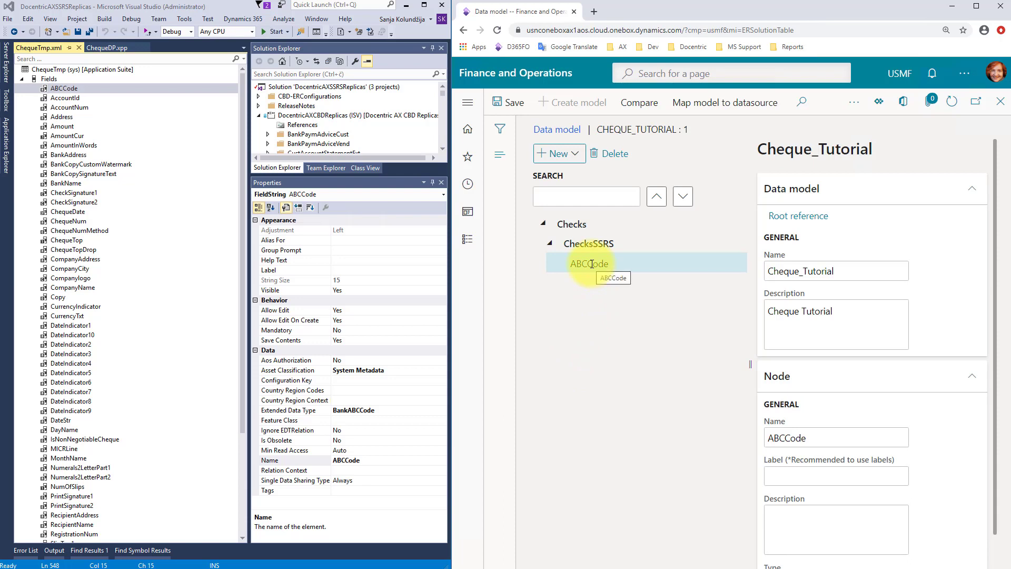
pyautogui.click(793, 476)
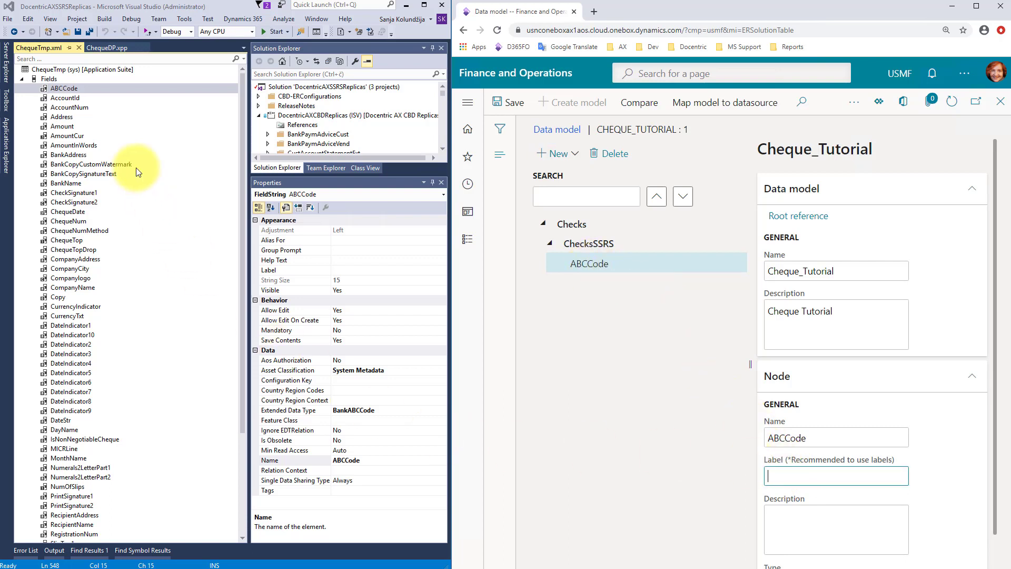
pyautogui.click(72, 88)
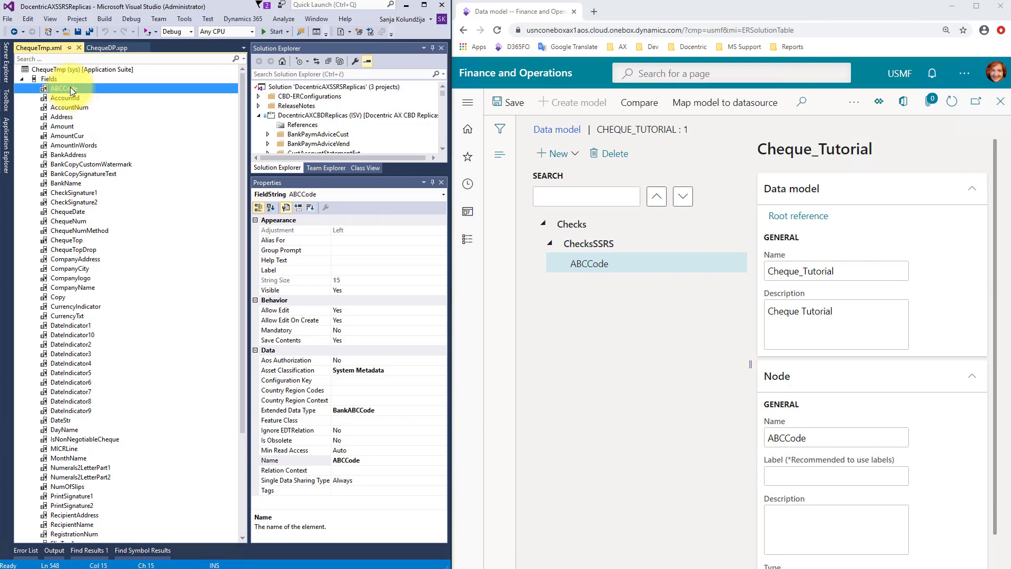
pyautogui.doubleClick(71, 89)
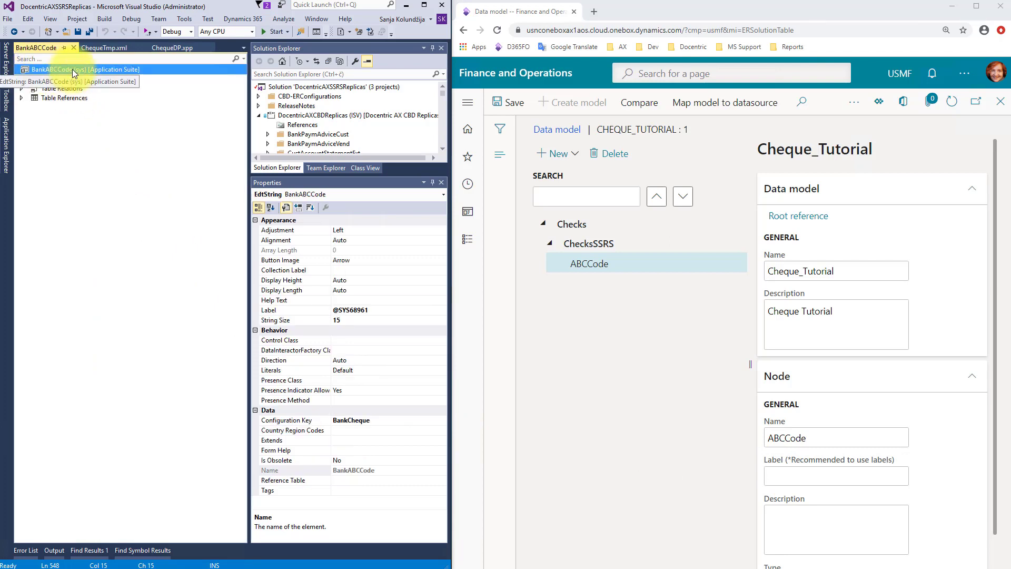
pyautogui.click(354, 310)
pyautogui.doubleClick(369, 310)
pyautogui.hotkey('ctrl', 'c')
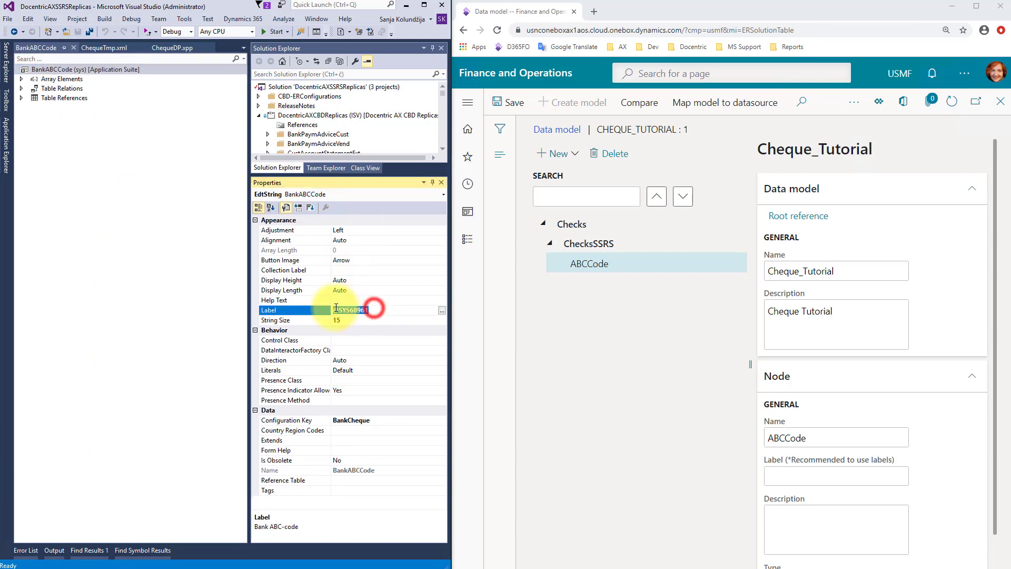
pyautogui.click(784, 476)
pyautogui.hotkey('ctrl', 'v')
pyautogui.click(514, 104)
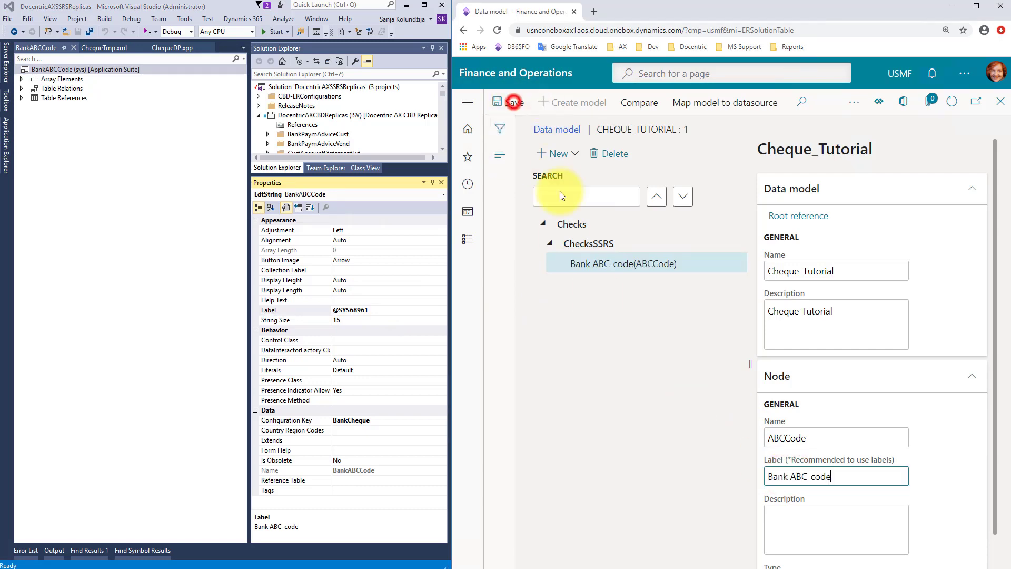
pyautogui.click(73, 48)
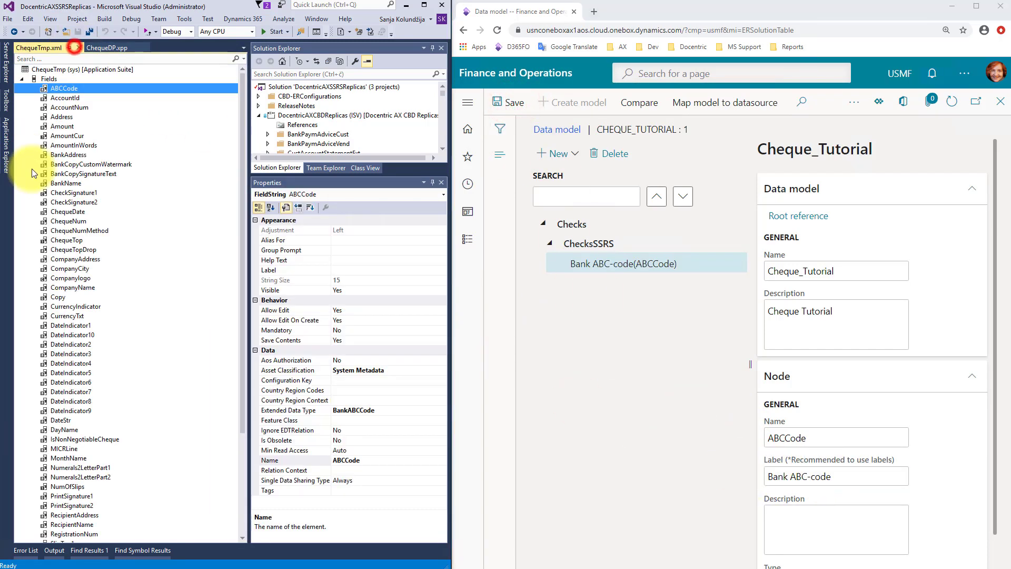
# - Add a String sibling node named AccountId next to ABCCode, matching the AccountId field of the ChequeTmp table
pyautogui.click(59, 98)
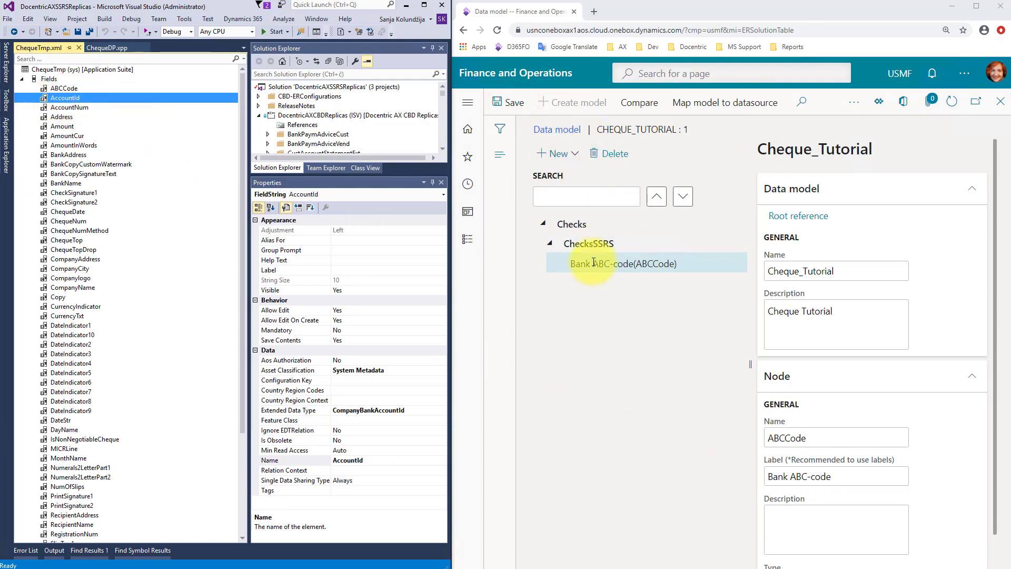
pyautogui.click(557, 153)
pyautogui.click(564, 275)
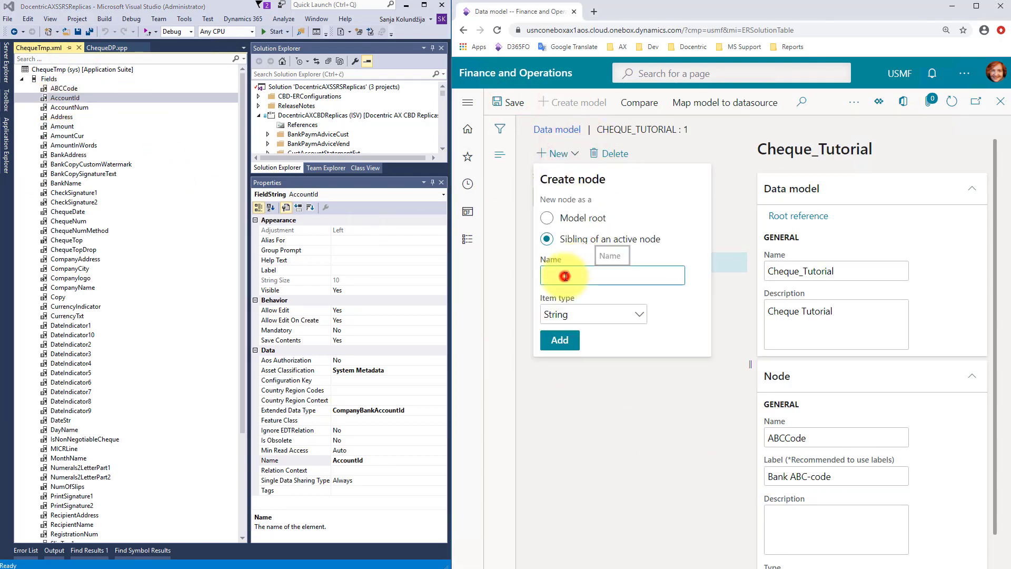
pyautogui.write('AccountId')
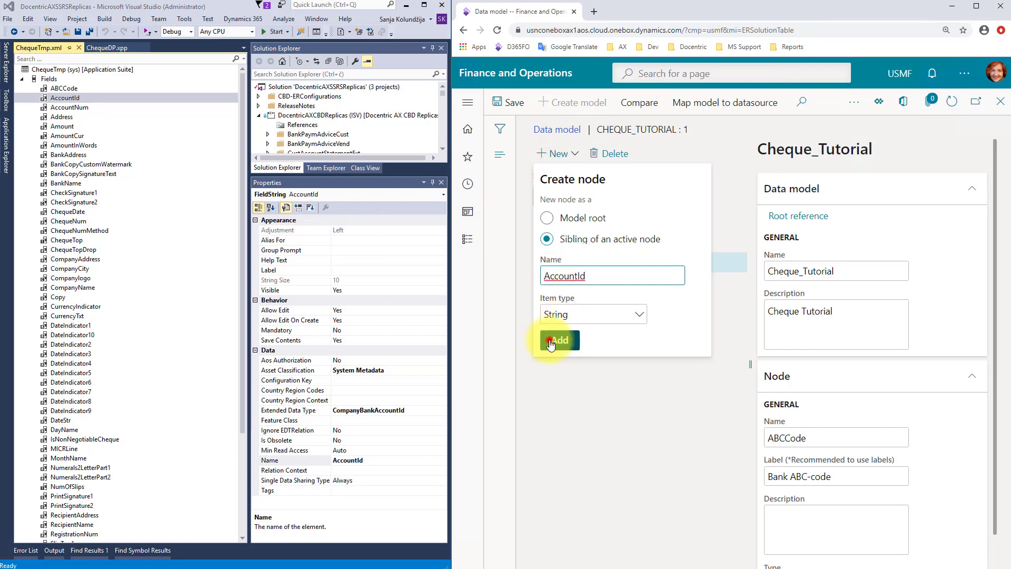
pyautogui.click(560, 340)
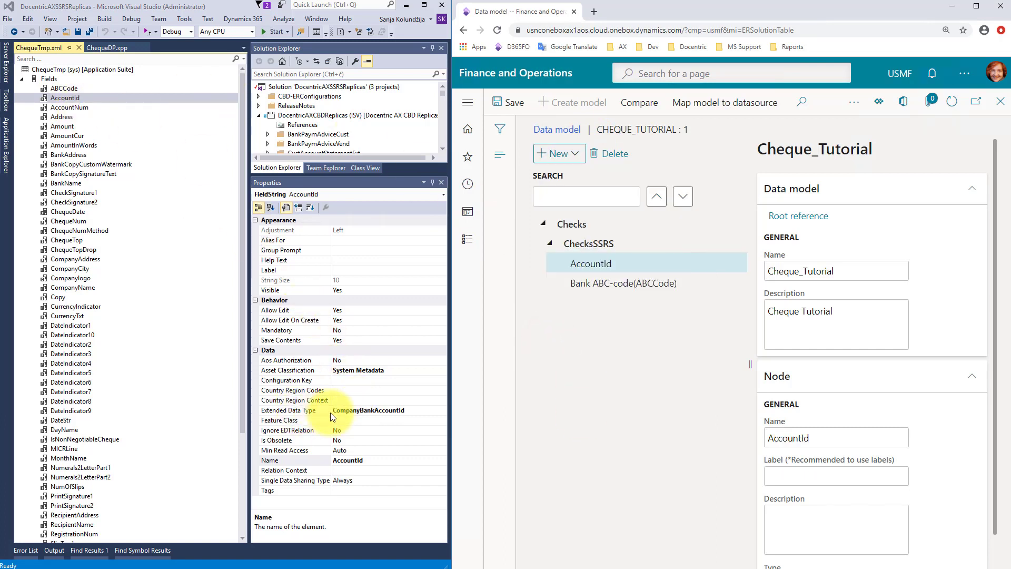
# - Look up the label of the CompanyBankAccountId data type used by the AccountId field of ChequeTmp, then close the data type
pyautogui.click(66, 98)
pyautogui.doubleClick(65, 99)
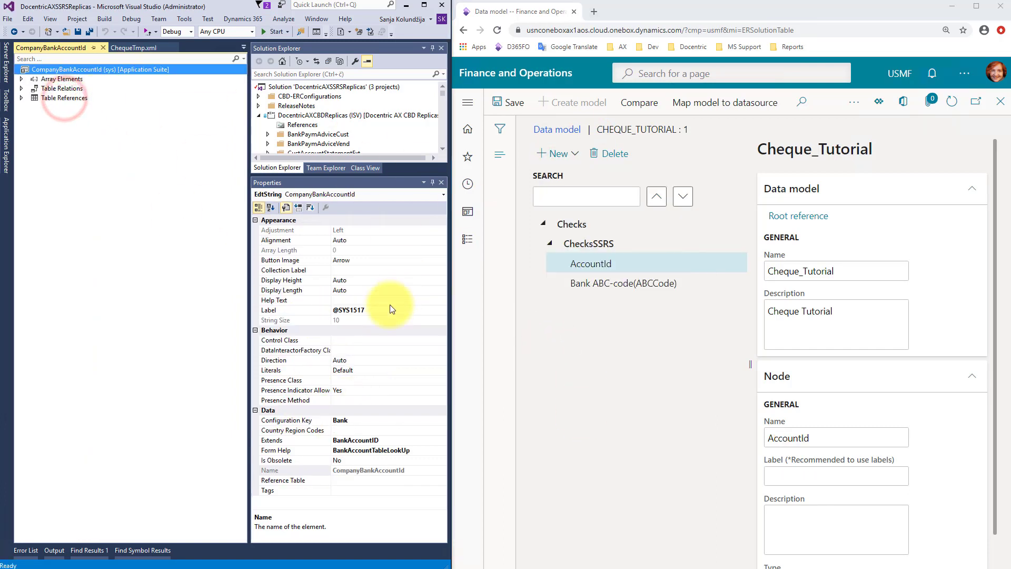
pyautogui.click(375, 309)
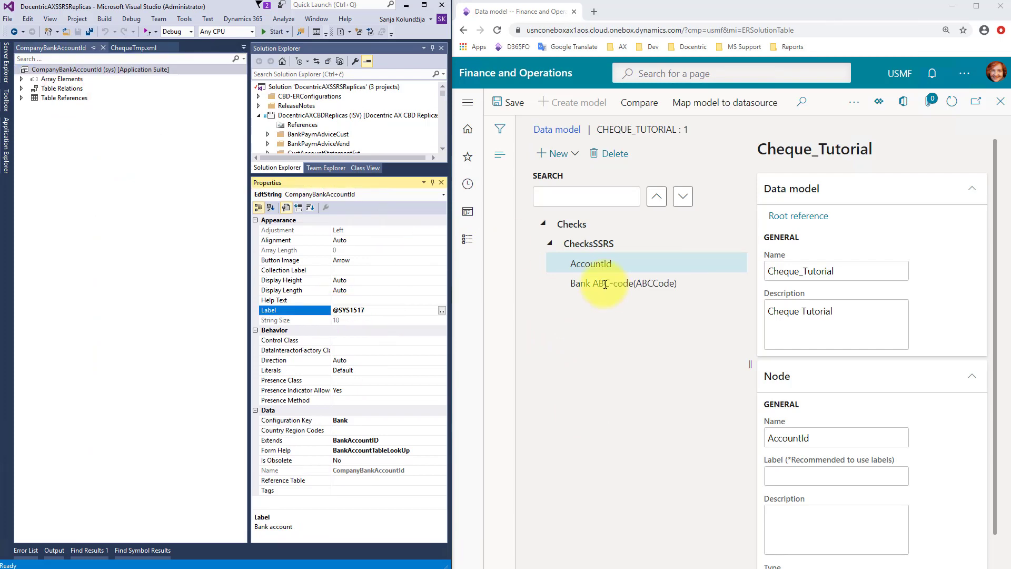
pyautogui.click(103, 48)
# - Set the label of the AccountId node under ChecksSSRS to Bank account and save the data model
pyautogui.click(600, 283)
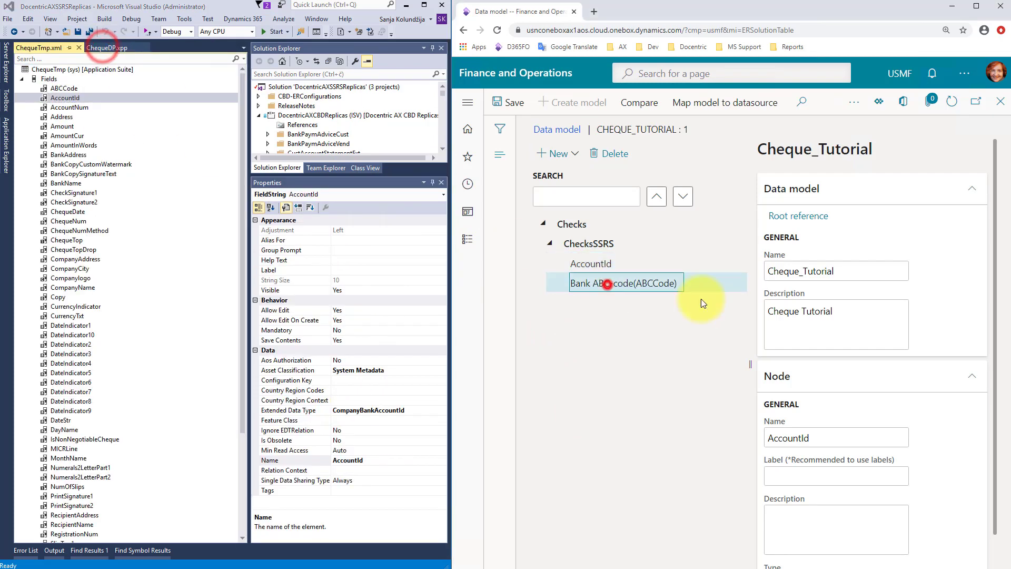
pyautogui.click(599, 264)
pyautogui.click(816, 476)
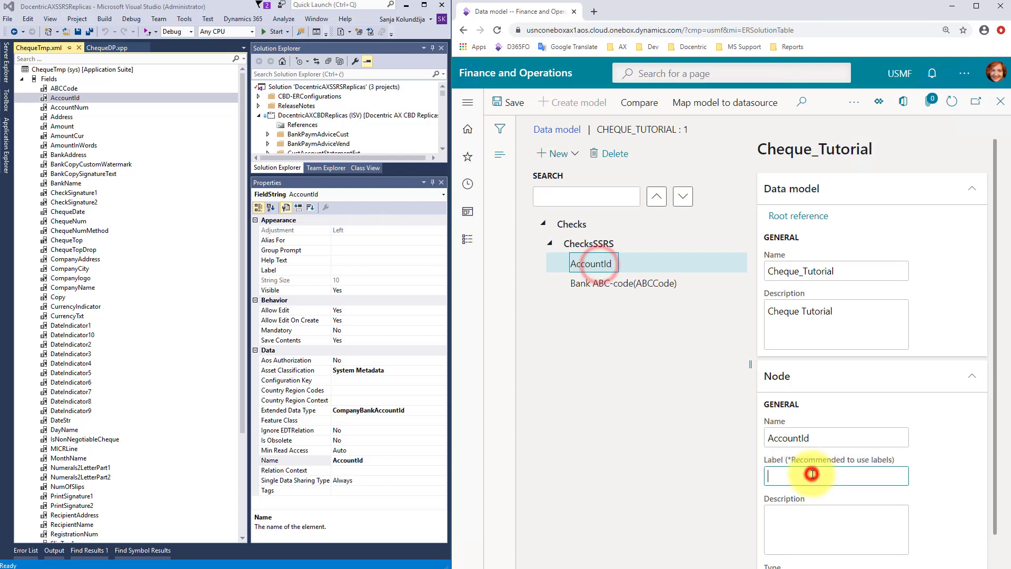
pyautogui.write('Bank account')
pyautogui.click(510, 103)
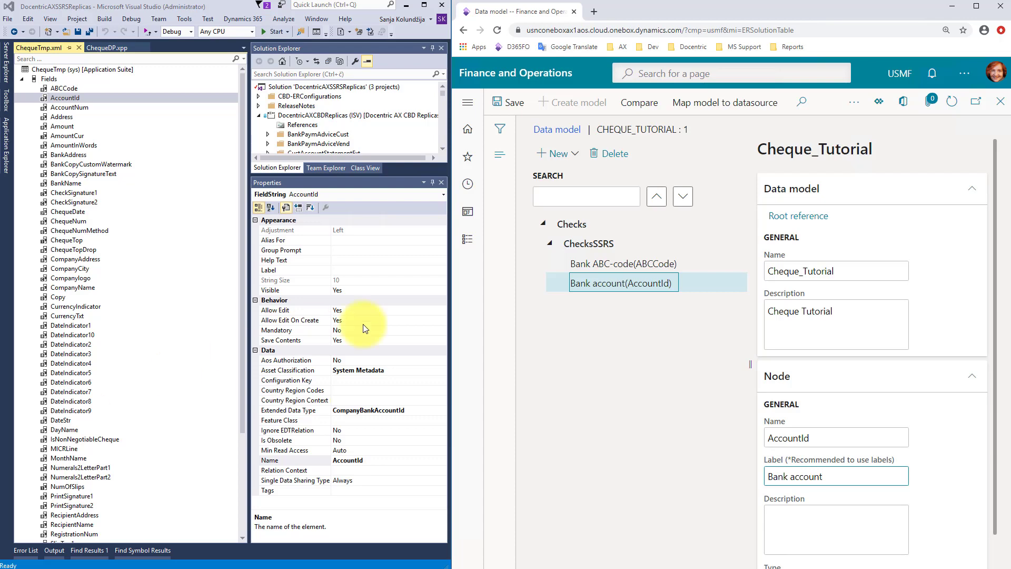
pyautogui.click(608, 331)
pyautogui.click(509, 103)
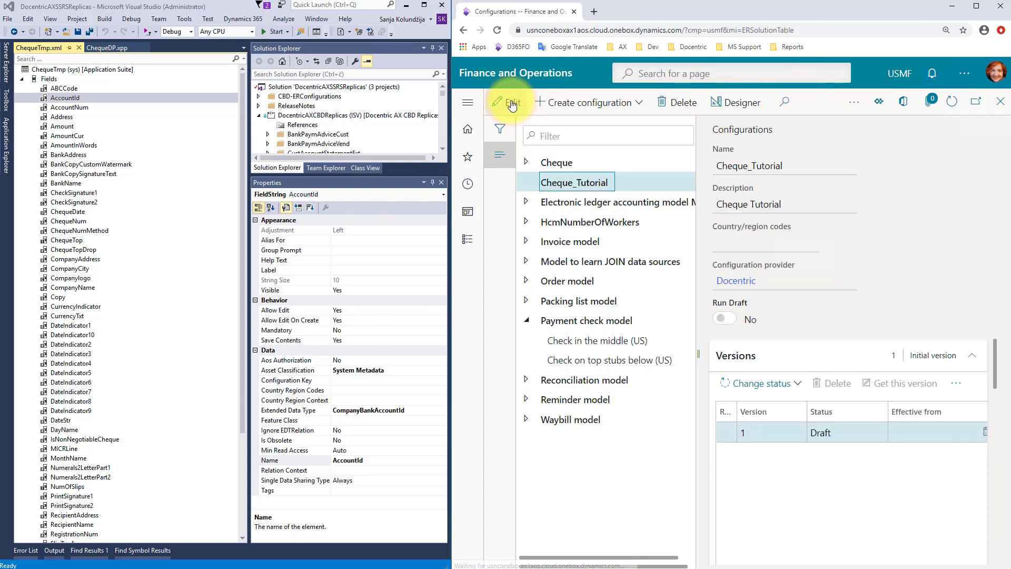
# - Open the Cheque configuration's data model, expand Checks and ChecksSSRS, and widen the node tree
pyautogui.click(557, 162)
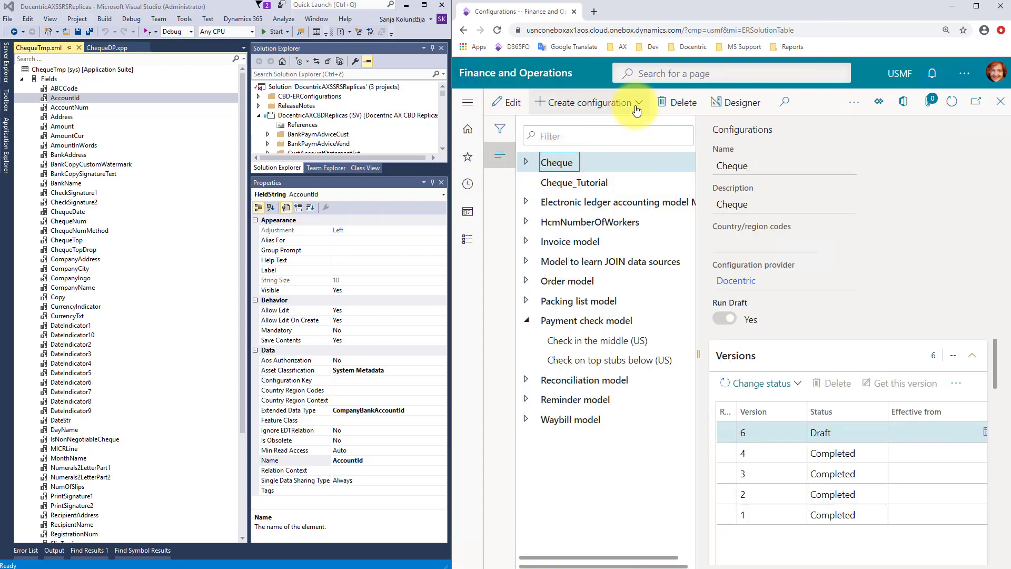
pyautogui.click(735, 103)
pyautogui.click(540, 223)
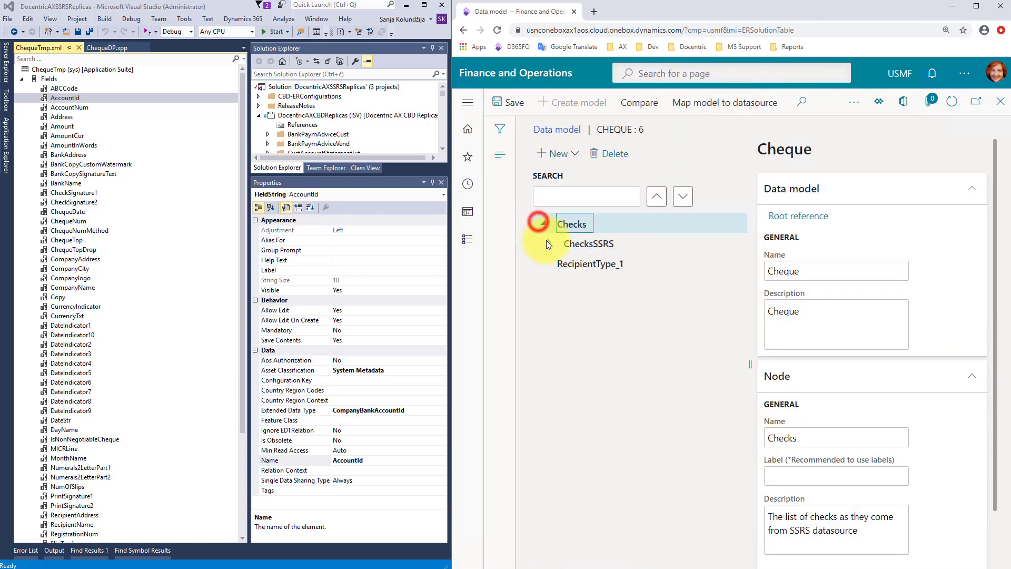
pyautogui.click(550, 243)
pyautogui.moveTo(751, 363); pyautogui.dragTo(811, 367)
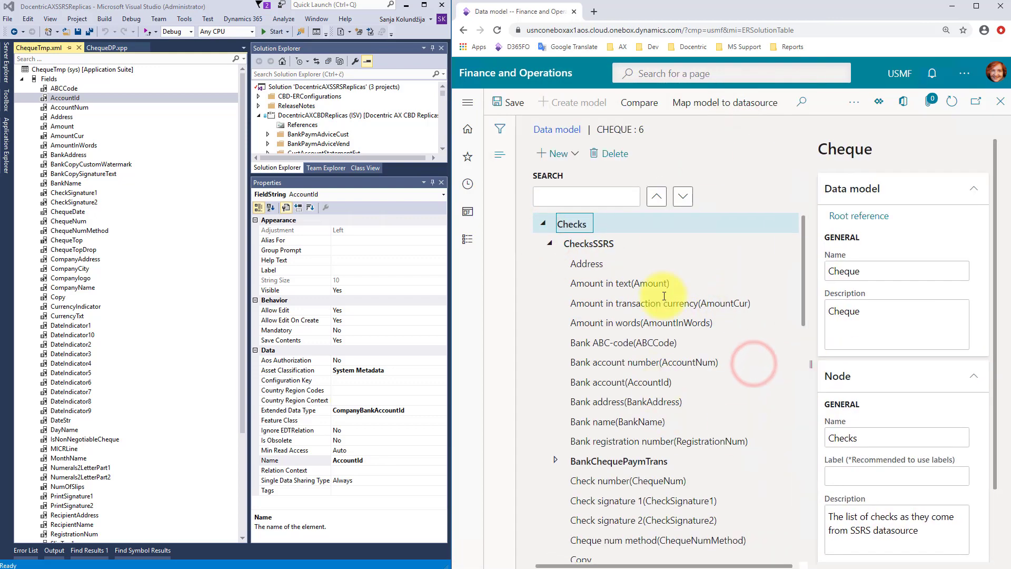
# - Examine the ChecksSSRS nodes of the finished Cheque model against the ChequeTmp fields, from Address and Amount to ABCCode and BankChequePaymTrans
pyautogui.scroll(-1, 665, 299)
pyautogui.scroll(1, 665, 300)
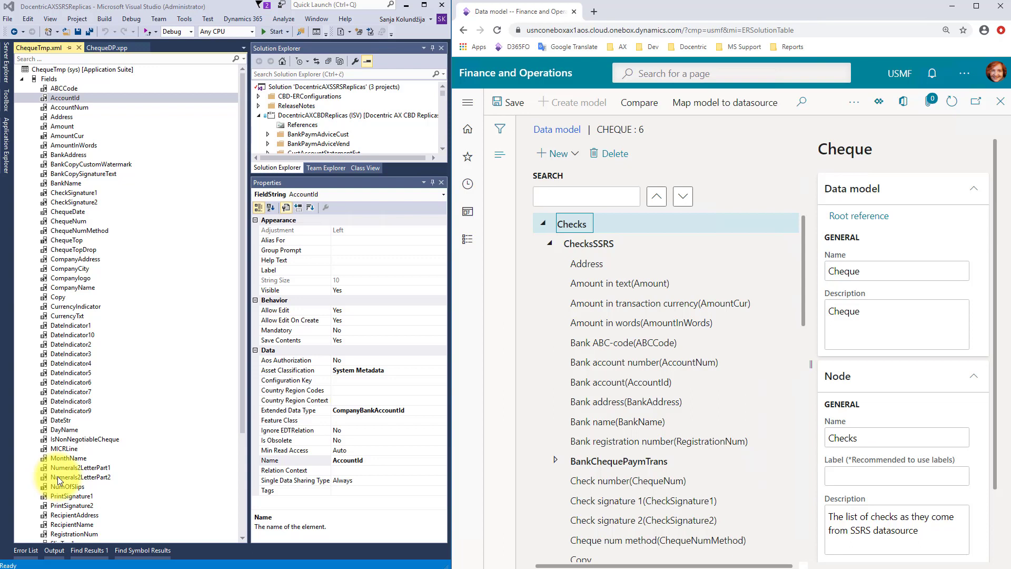
pyautogui.click(654, 284)
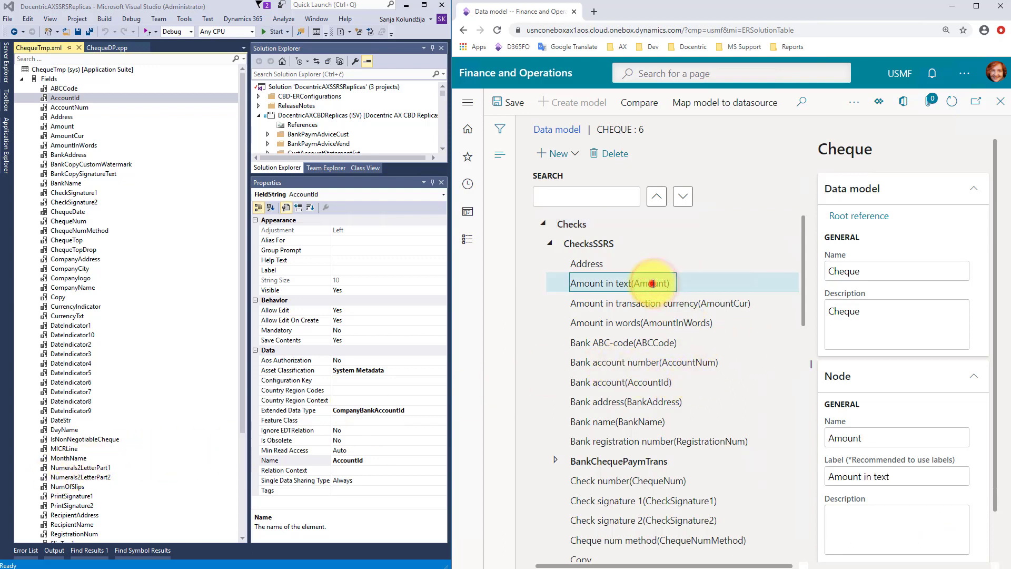
pyautogui.doubleClick(652, 283)
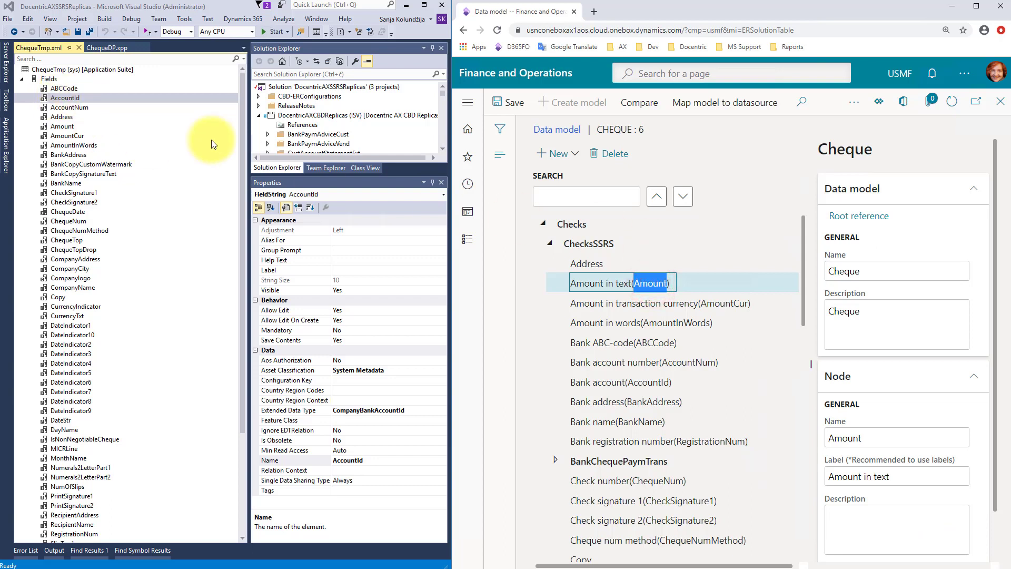
pyautogui.click(586, 265)
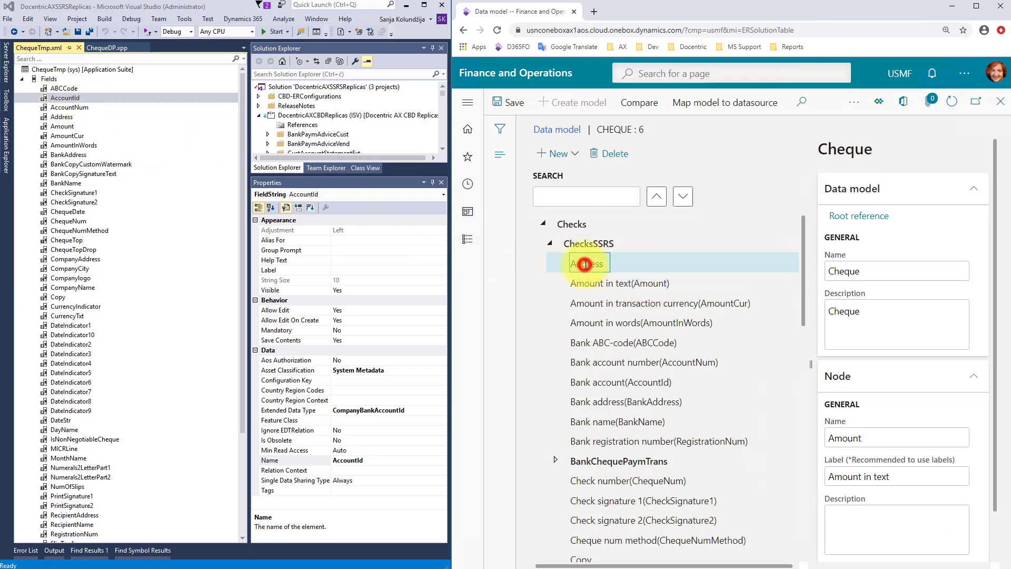
pyautogui.click(646, 283)
pyautogui.click(718, 303)
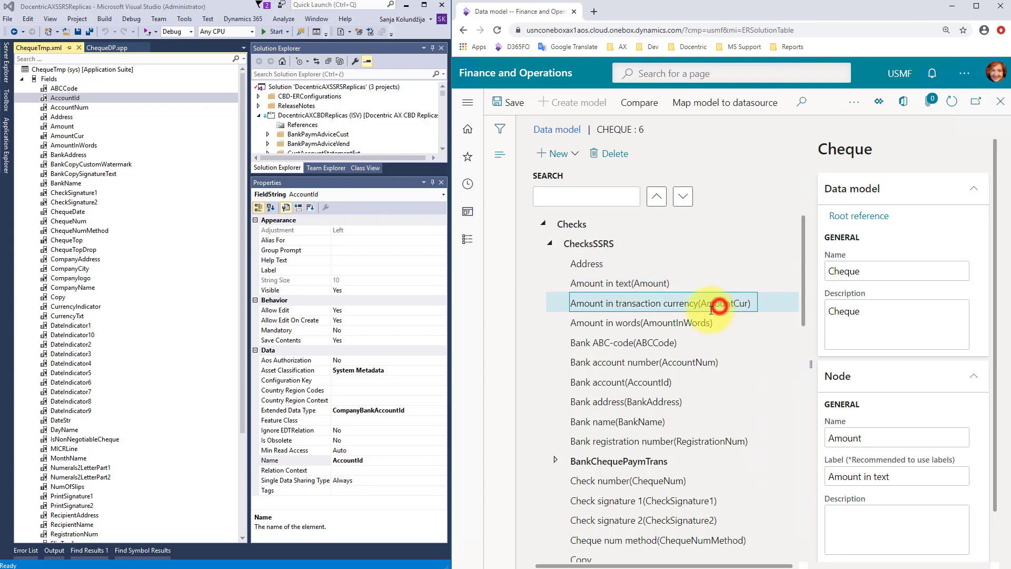
pyautogui.click(680, 322)
pyautogui.doubleClick(653, 343)
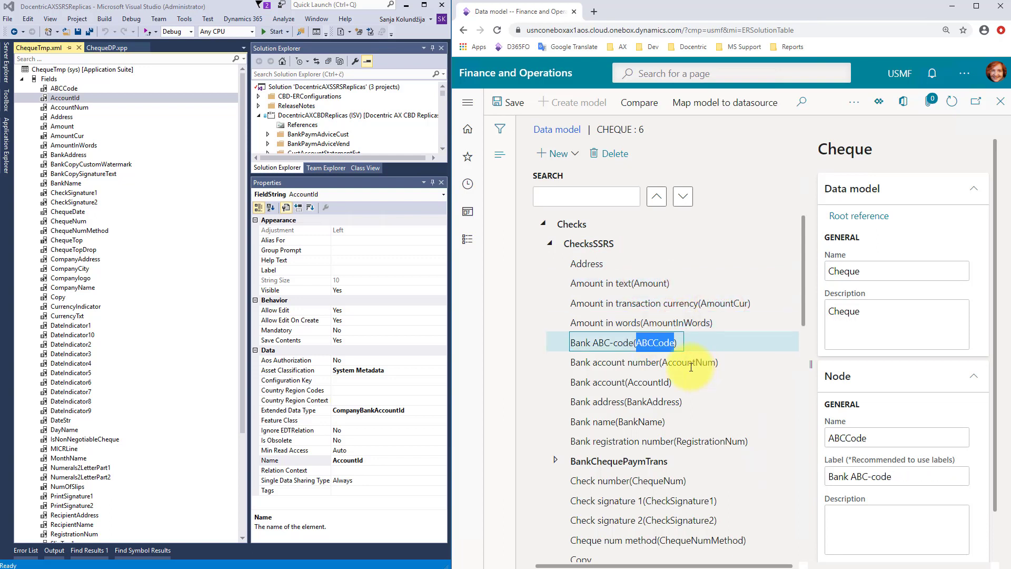
pyautogui.click(597, 462)
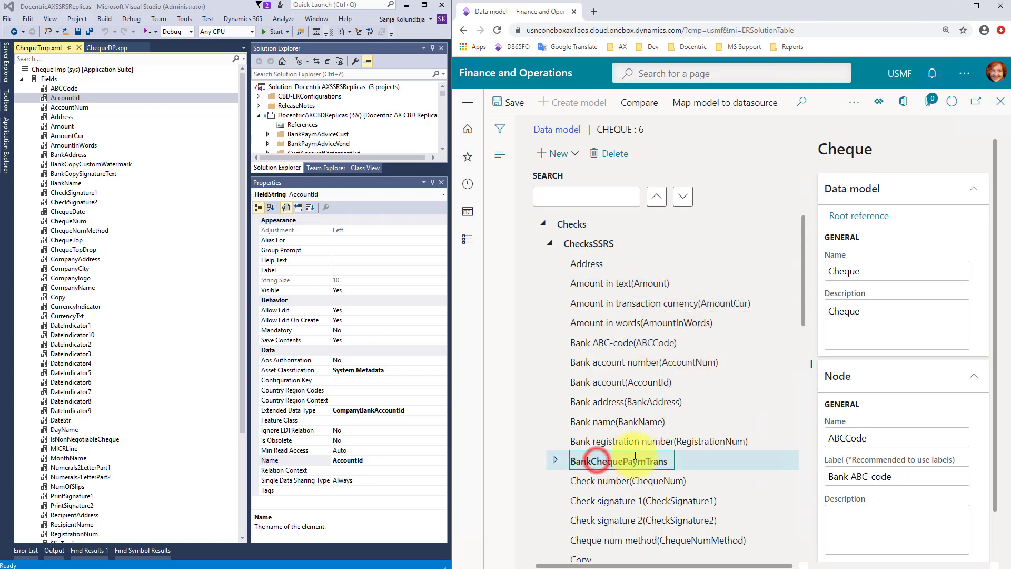
# - Expand the BankChequePaymTrans record list, examine its payment transaction fields and collapse it again
pyautogui.scroll(-3, 697, 384)
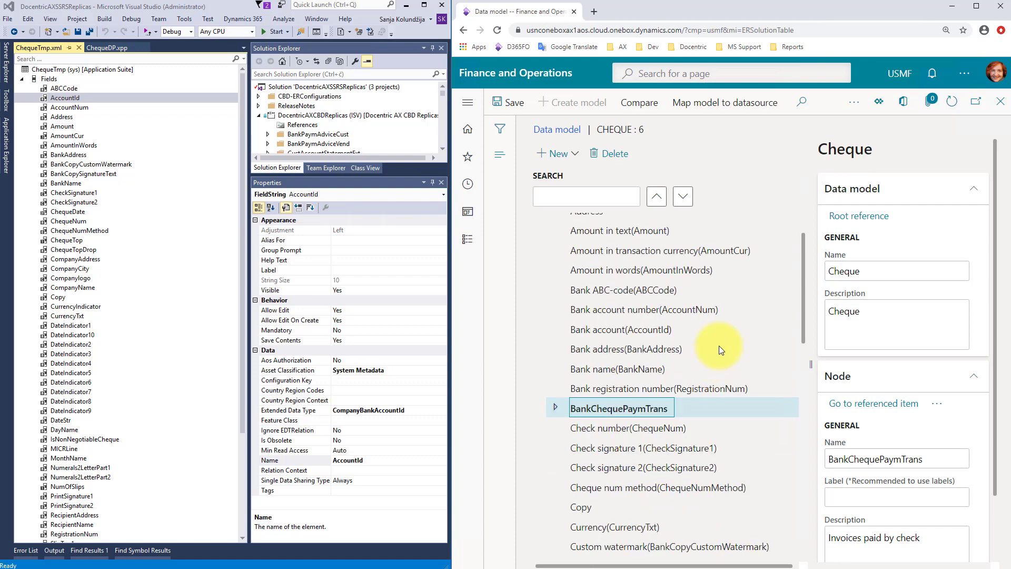
pyautogui.click(555, 303)
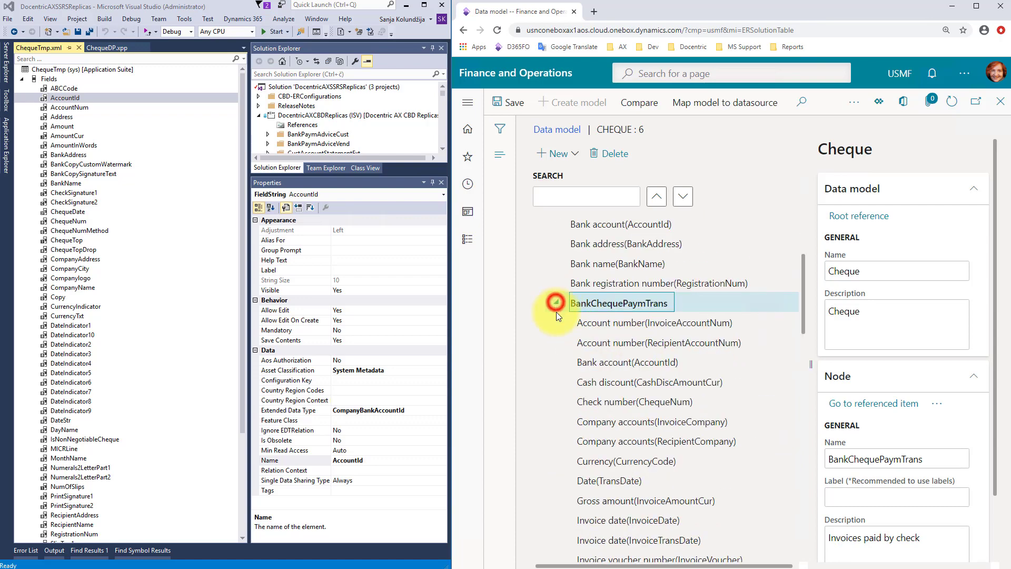
pyautogui.scroll(-2, 699, 312)
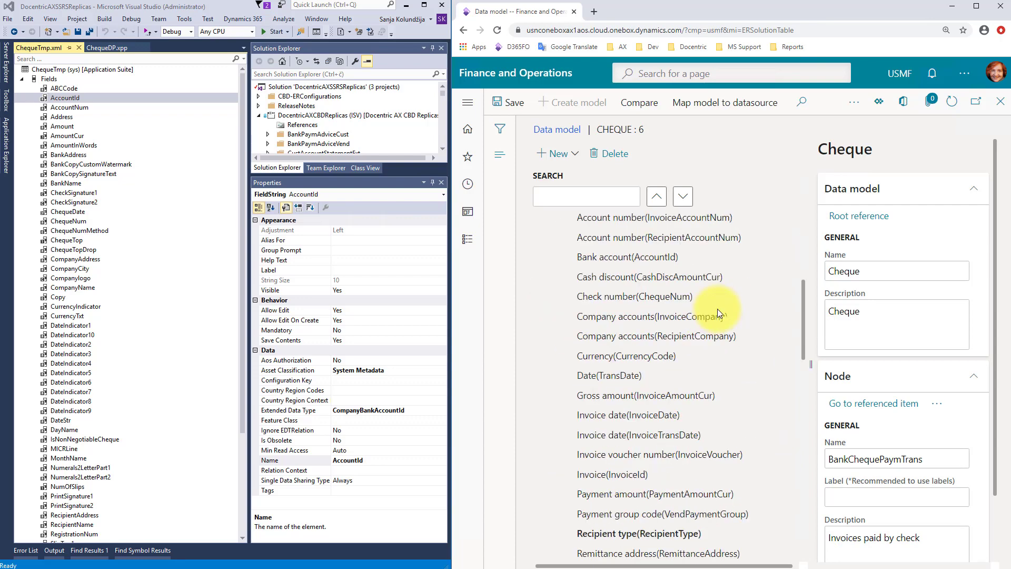
pyautogui.scroll(-1, 717, 308)
pyautogui.scroll(2, 718, 309)
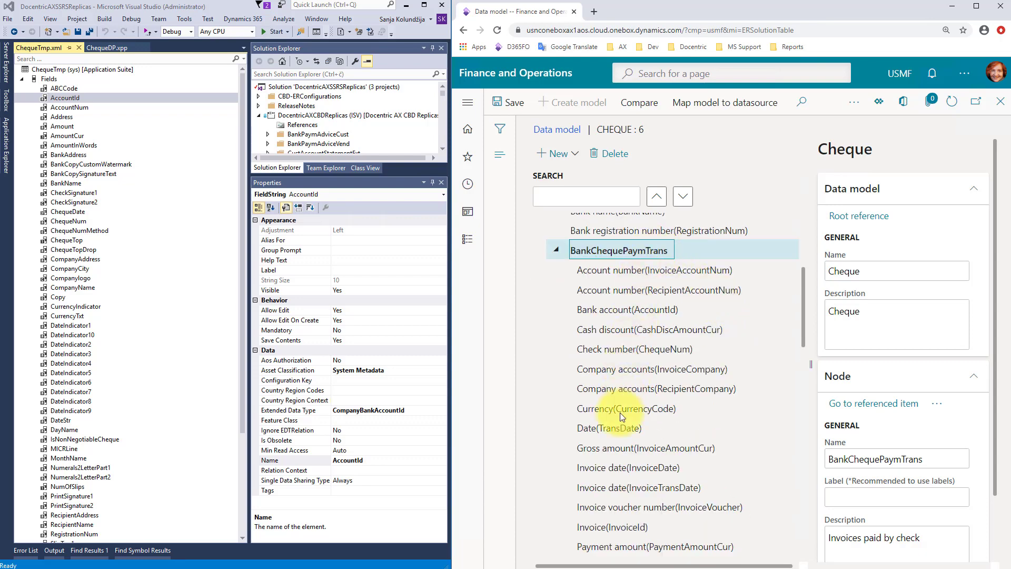
pyautogui.click(557, 248)
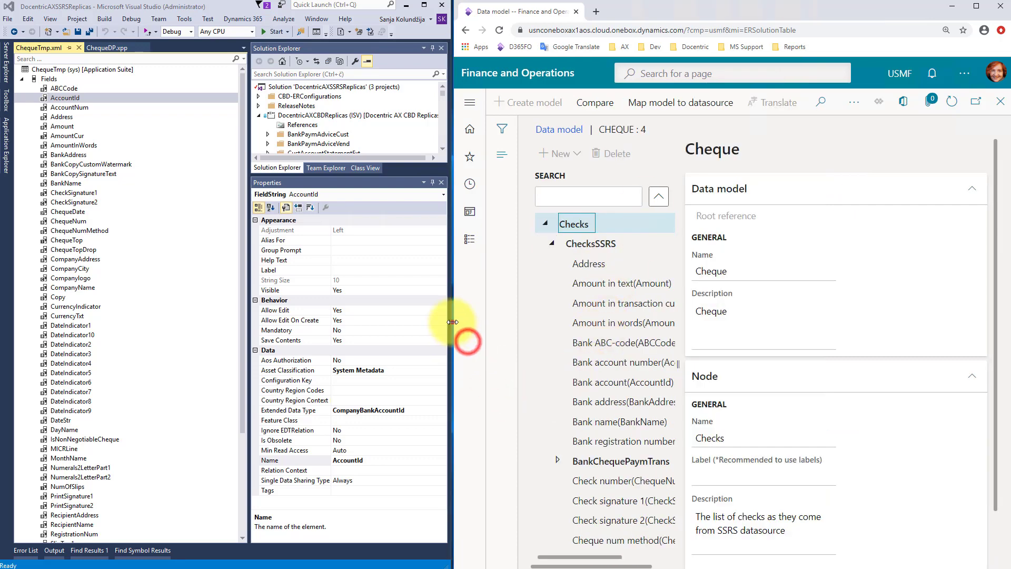
# - Enlarge the browser window and review the descriptions of versions 2, 3 and 4 of the Cheque configuration
pyautogui.moveTo(453, 322); pyautogui.dragTo(3, 297)
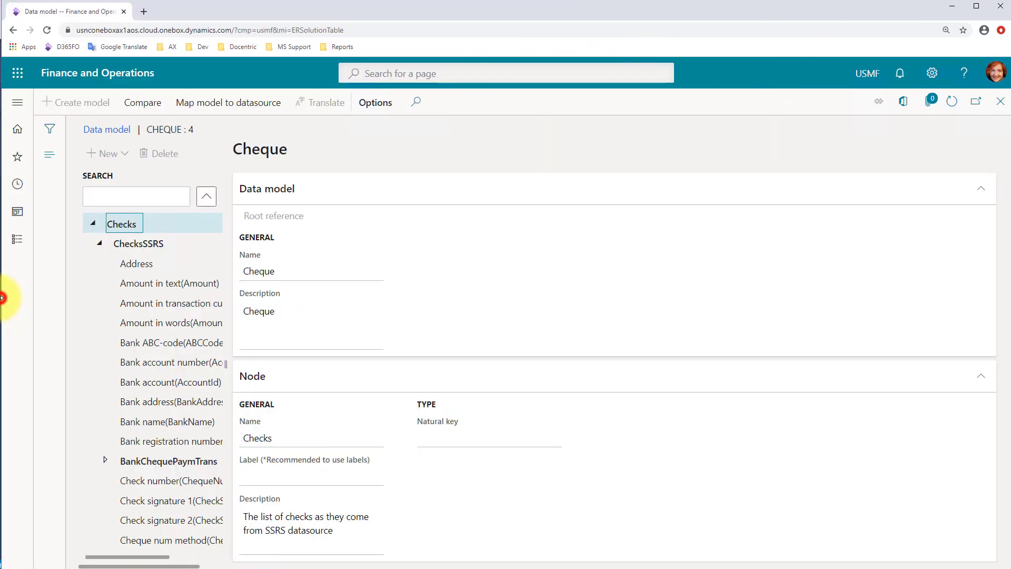
pyautogui.click(417, 153)
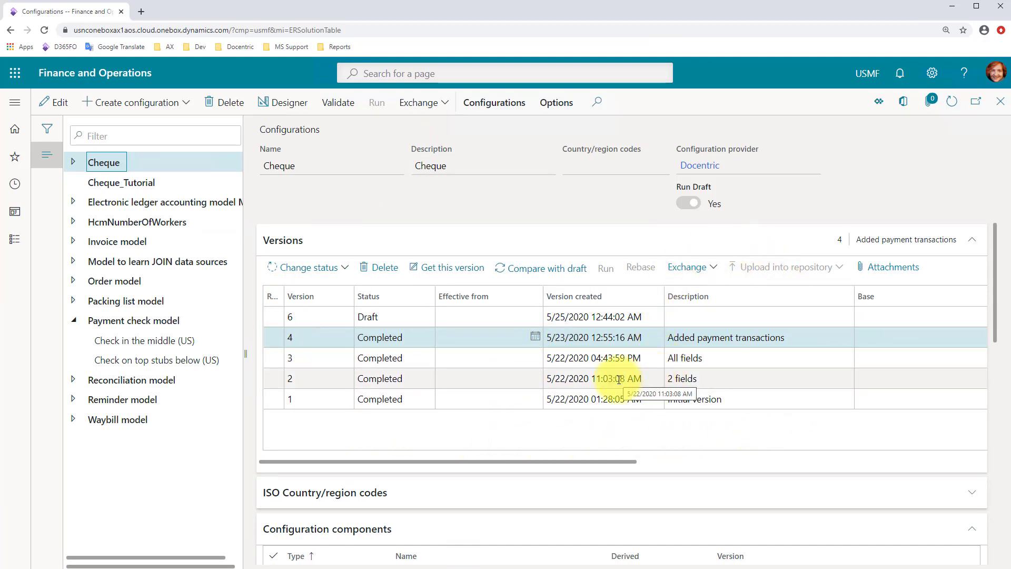
pyautogui.click(694, 375)
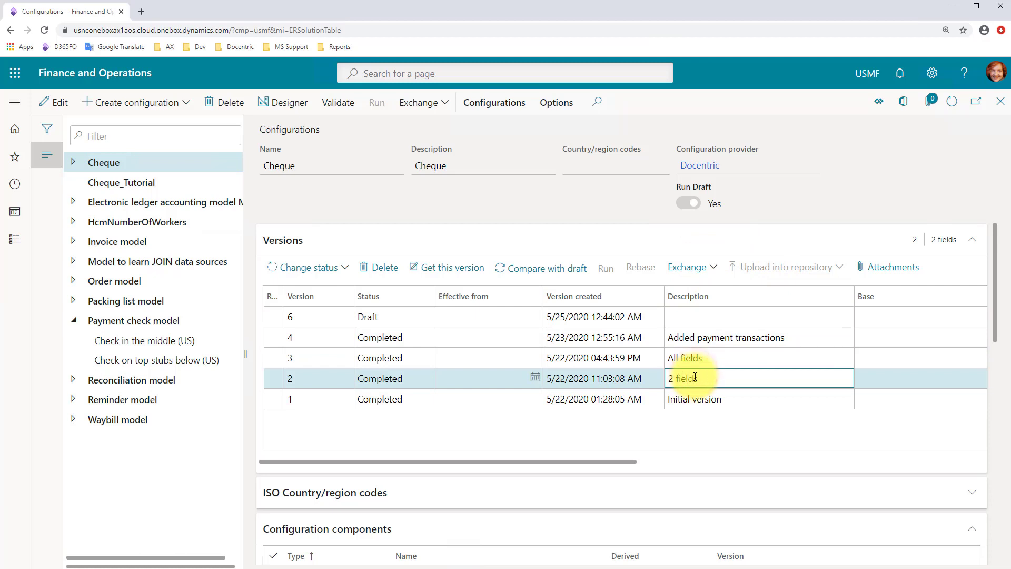
pyautogui.click(736, 358)
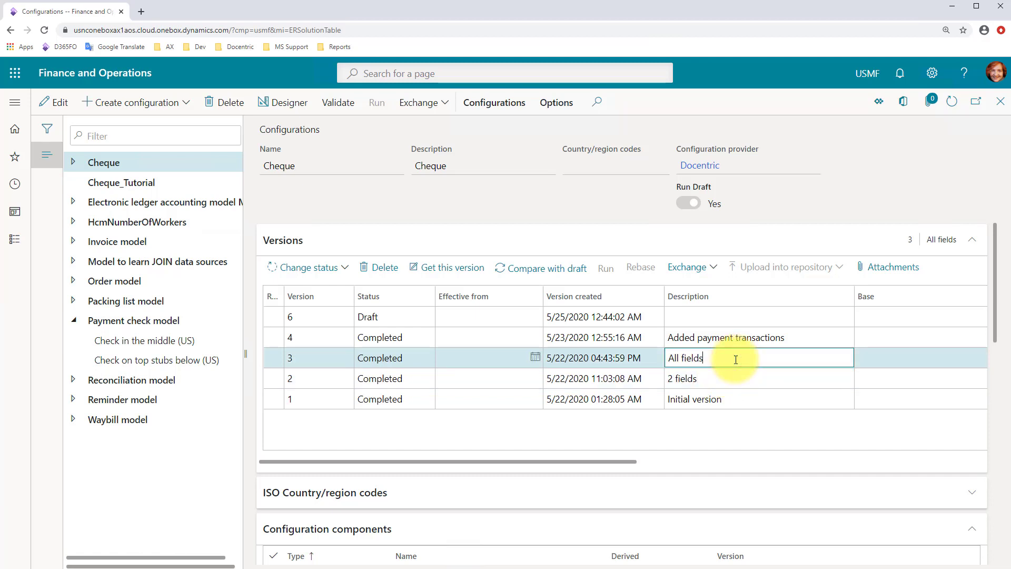
pyautogui.click(796, 337)
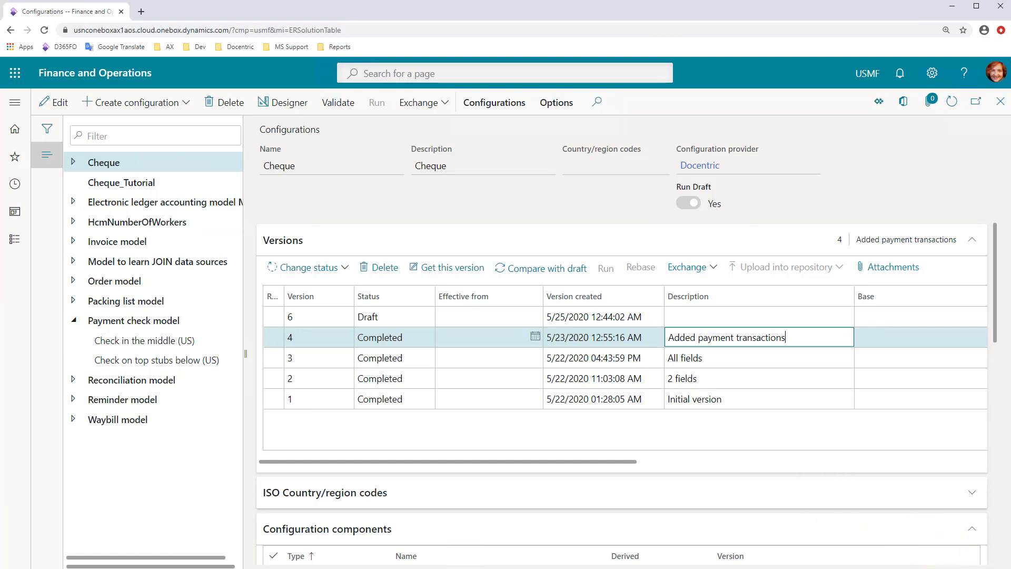
# - Turn on Run Draft for the Cheque_Tutorial configuration and change its version 1 status to Completed, keeping the description Initial version
pyautogui.click(121, 182)
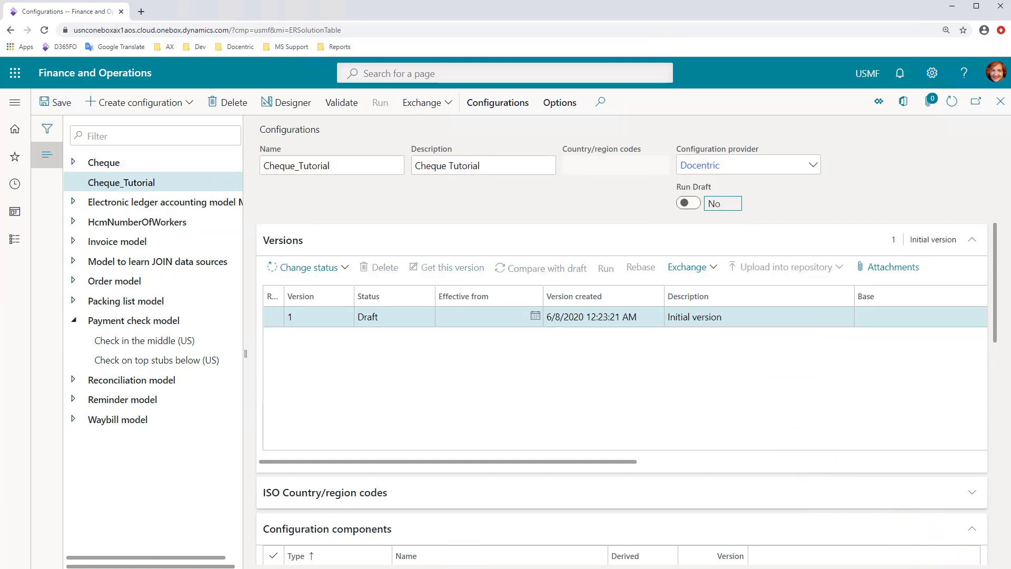
pyautogui.click(690, 203)
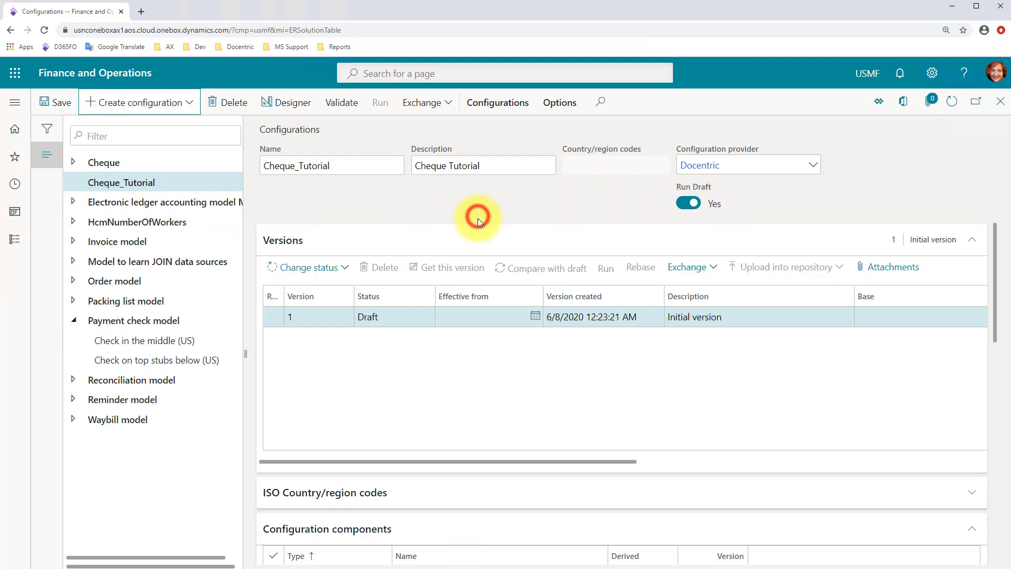
pyautogui.click(344, 269)
pyautogui.click(290, 287)
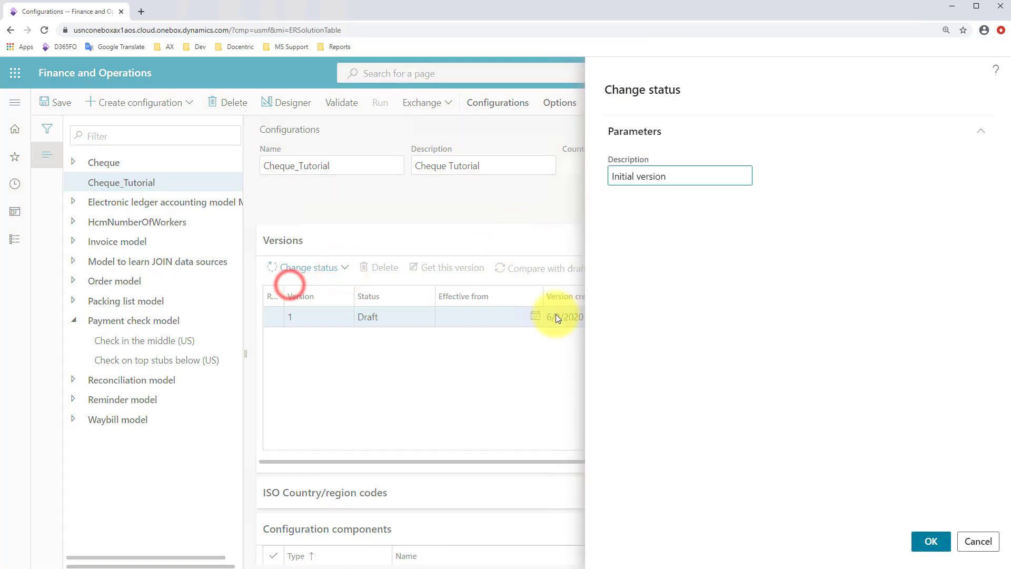
pyautogui.click(931, 542)
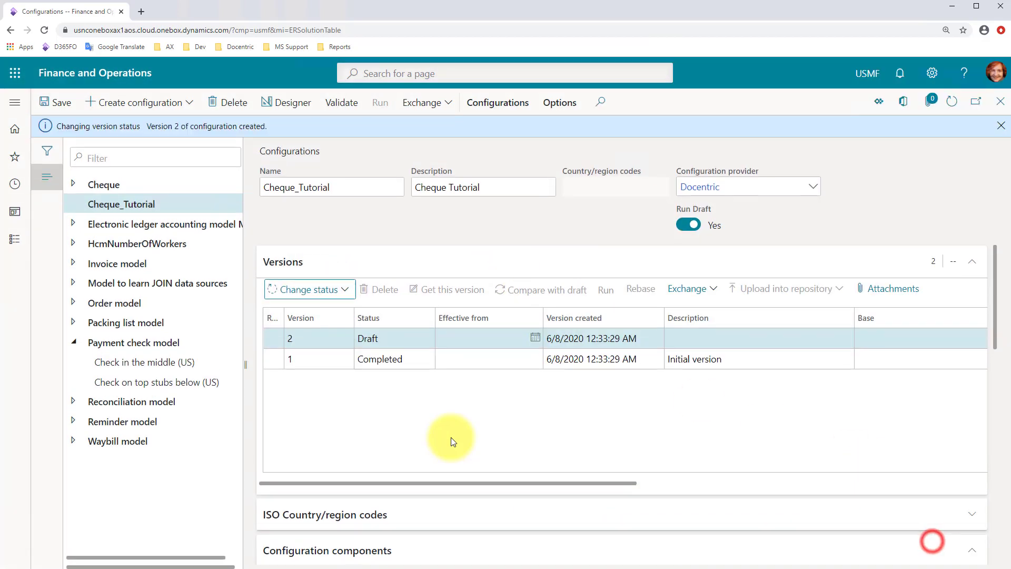
pyautogui.click(1000, 125)
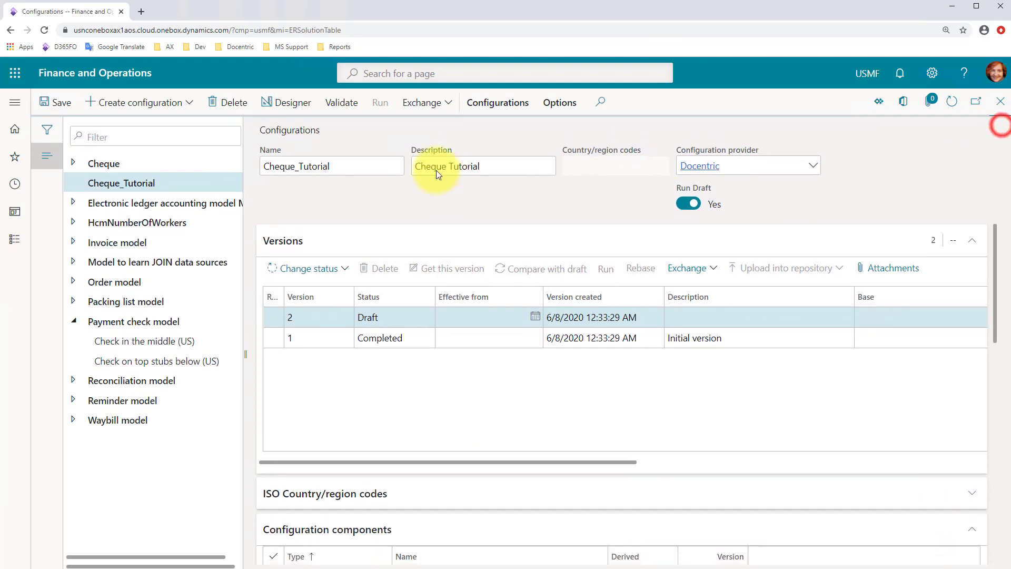
# - Create a model mapping configuration based on data model Cheque_Tutorial, with name and description Cheque model mapping – Tutorial and data model definition Checks
pyautogui.click(167, 105)
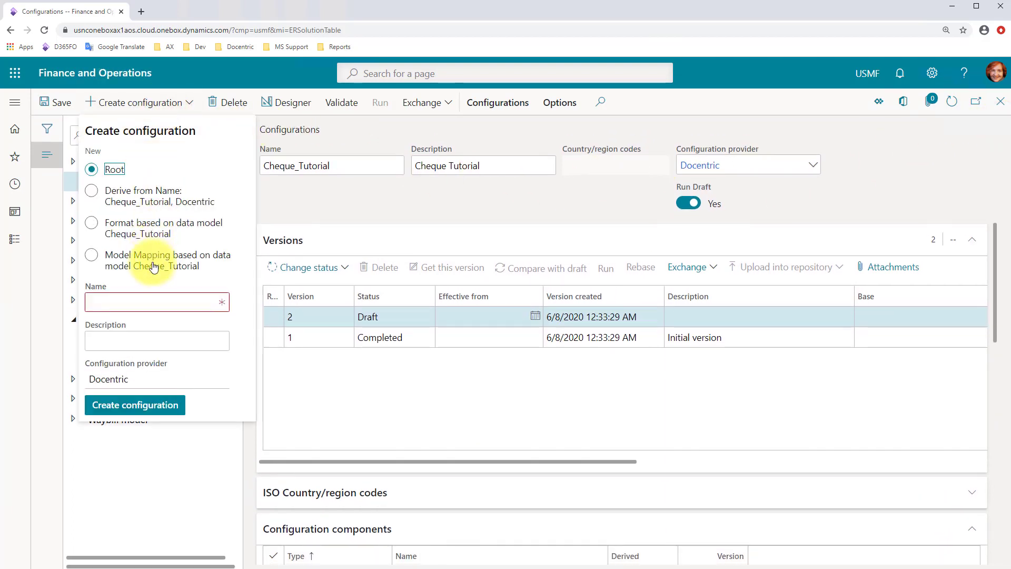
pyautogui.click(152, 260)
pyautogui.click(158, 301)
pyautogui.write('Cheque model mapping – Tutorial')
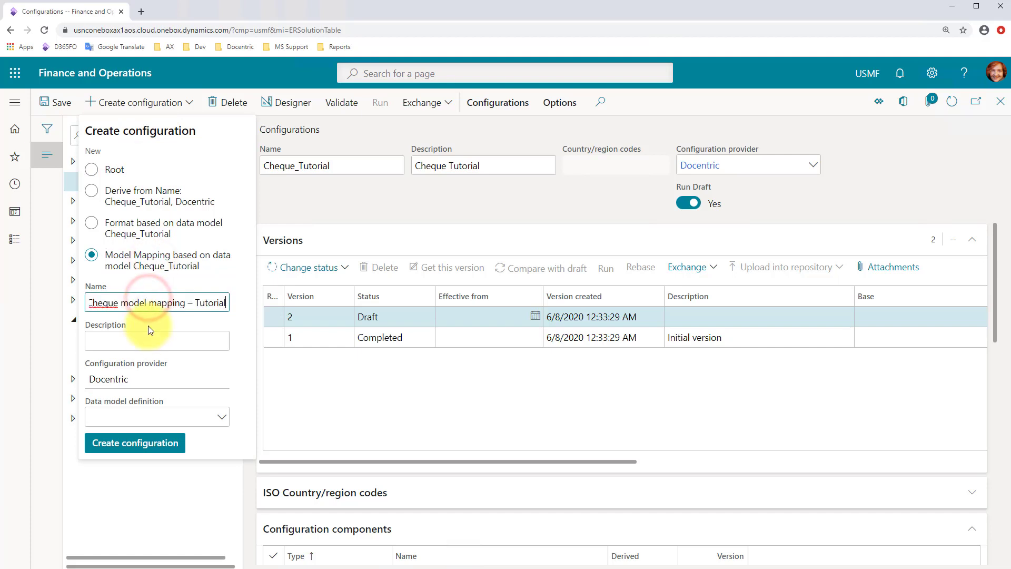
pyautogui.click(146, 341)
pyautogui.write('Cheque model mapping – Tutorial')
pyautogui.click(222, 416)
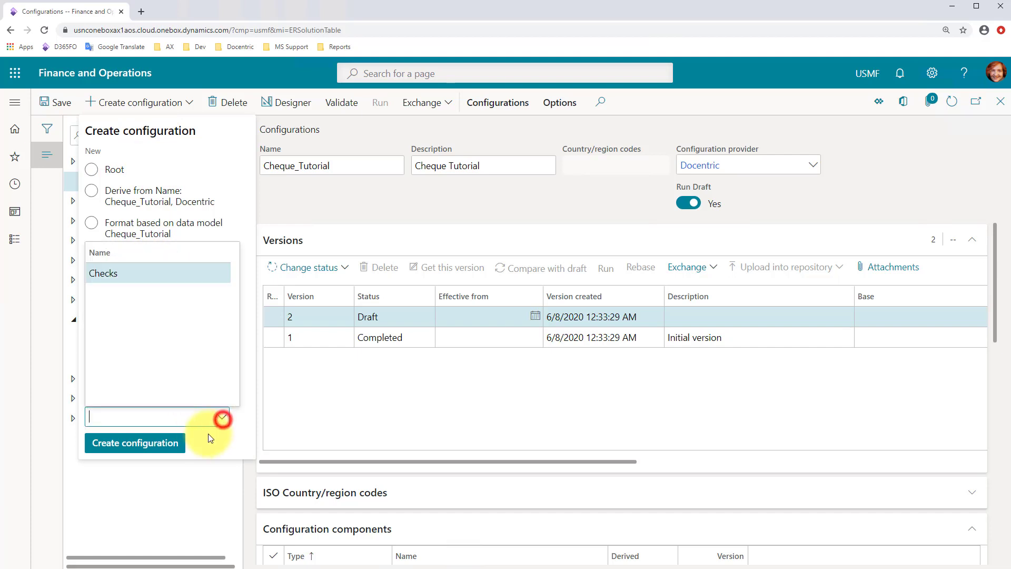
pyautogui.click(101, 273)
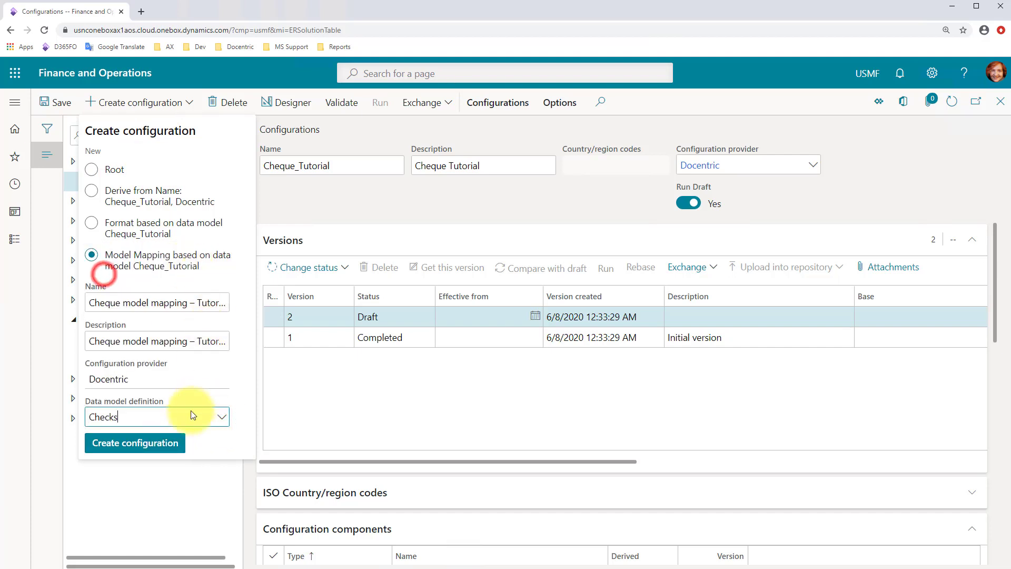
pyautogui.click(132, 444)
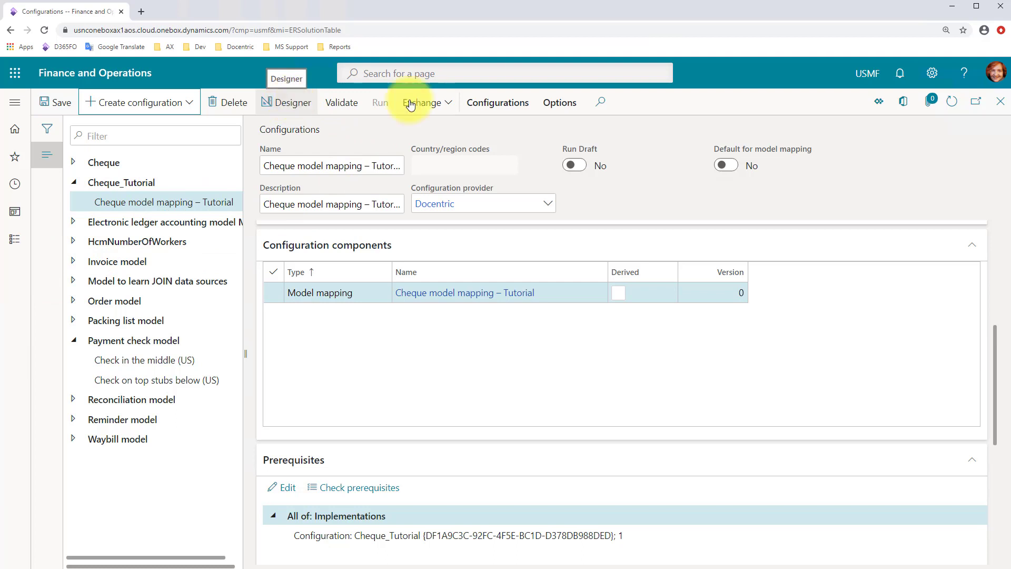
# - Turn on Run Draft for the Cheque model mapping – Tutorial configuration, save it and open its Checks mapping in the model mapping designer
pyautogui.click(574, 164)
pyautogui.click(61, 103)
pyautogui.click(288, 102)
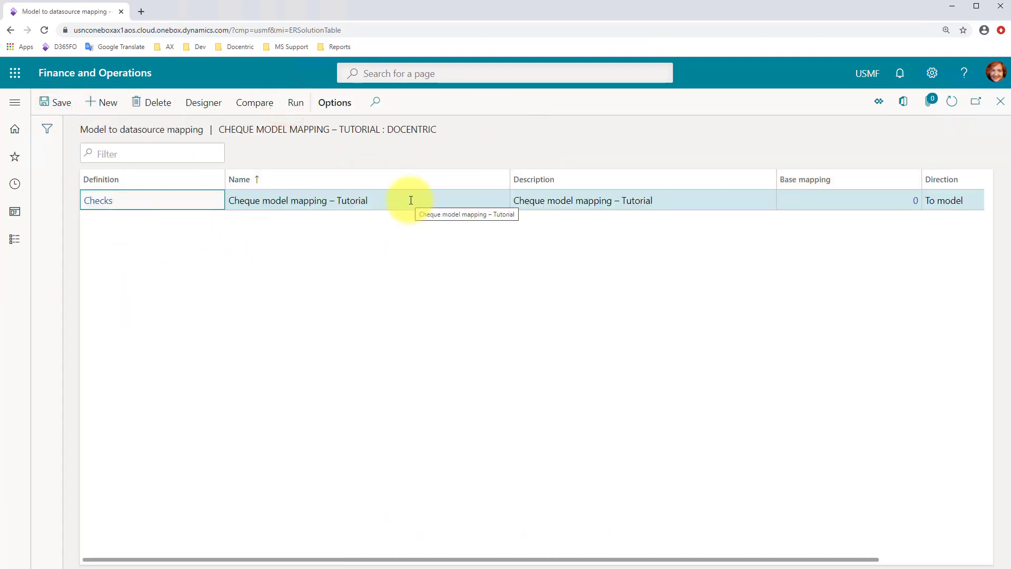
pyautogui.click(192, 106)
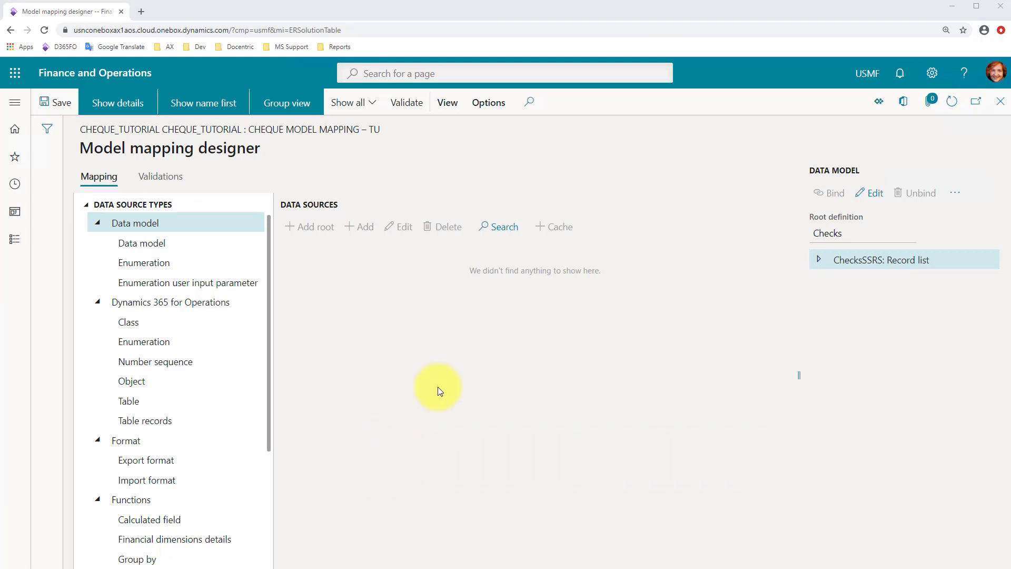
# - Switch to Visual Studio and copy the SrsTmpTblMarshallerContract class name from the report parameter attribute at the start of ChequeDP.xpp
pyautogui.hotkey('alt', 'Tab')
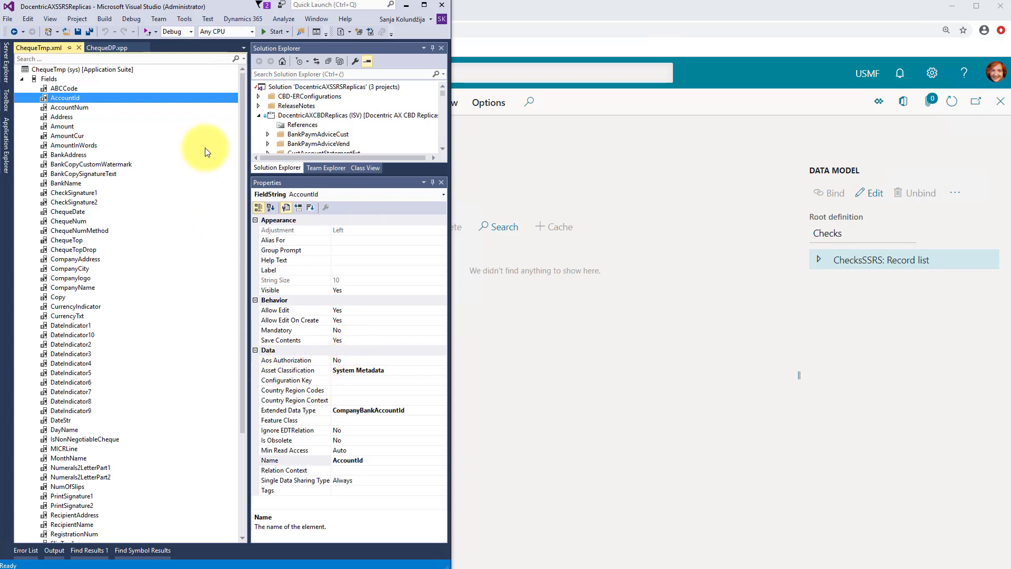
pyautogui.click(103, 46)
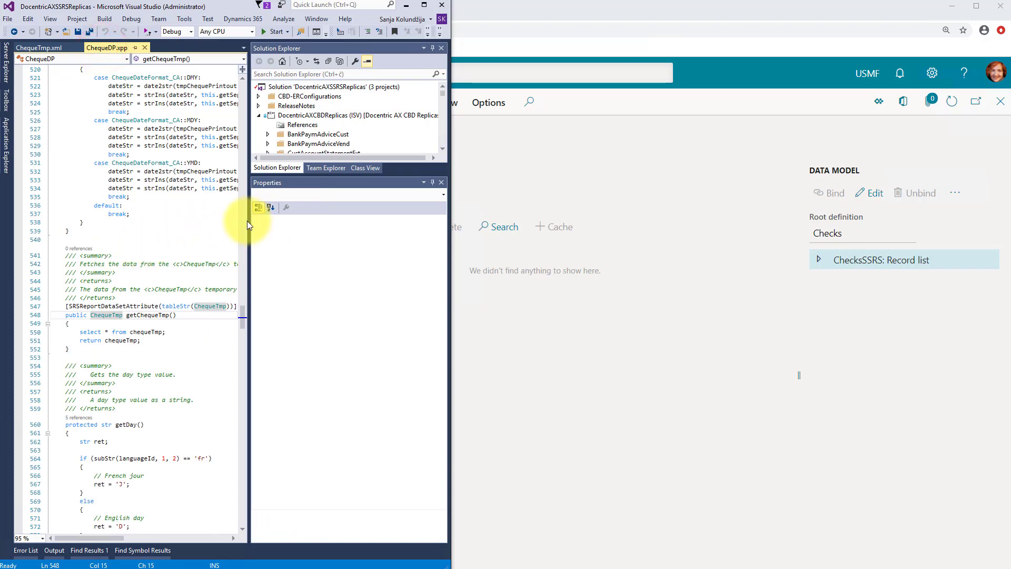
pyautogui.moveTo(248, 207); pyautogui.dragTo(316, 207)
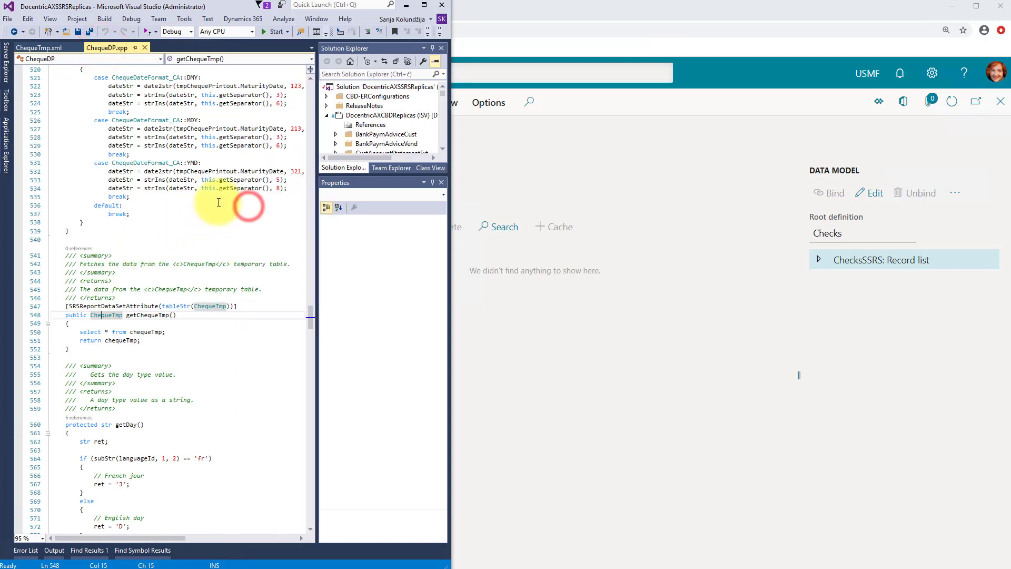
pyautogui.click(216, 205)
pyautogui.hotkey('ctrl', 'Home')
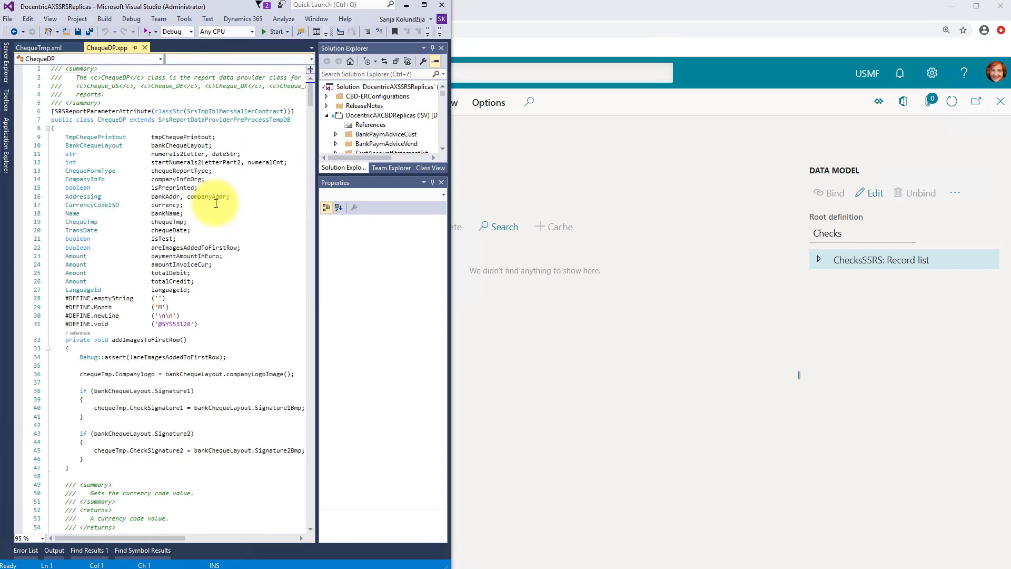
pyautogui.doubleClick(253, 111)
pyautogui.hotkey('ctrl', 'c')
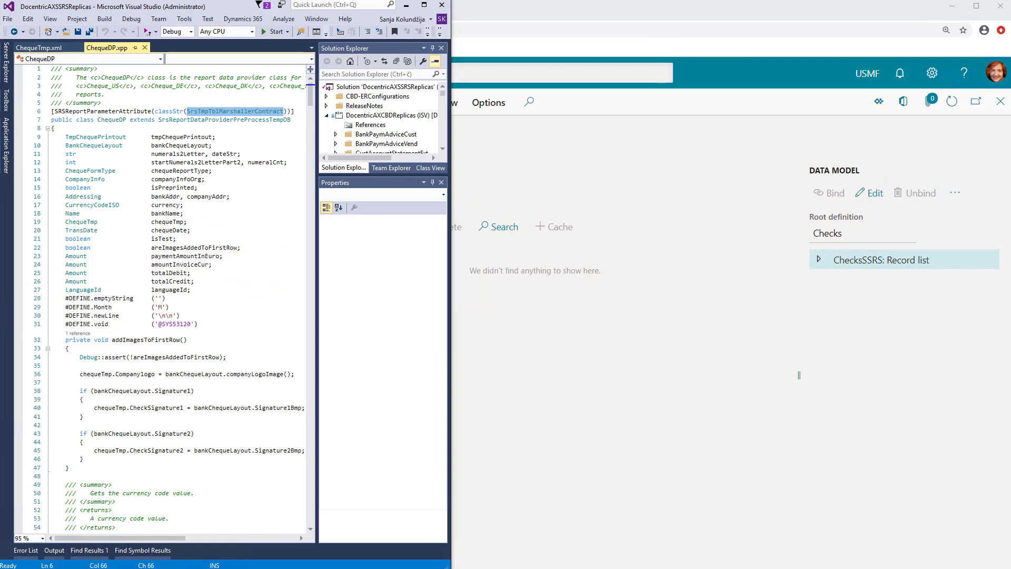
# - Return to the model mapping designer and add a root Object data source named ReportDataProvider for class ChequeDP
pyautogui.click(573, 392)
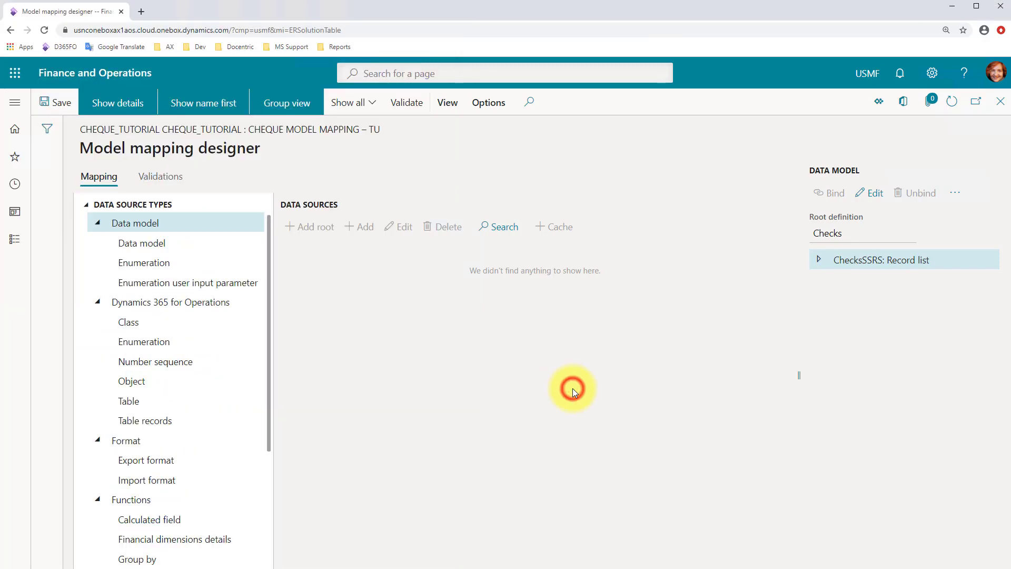
pyautogui.click(134, 382)
pyautogui.click(310, 230)
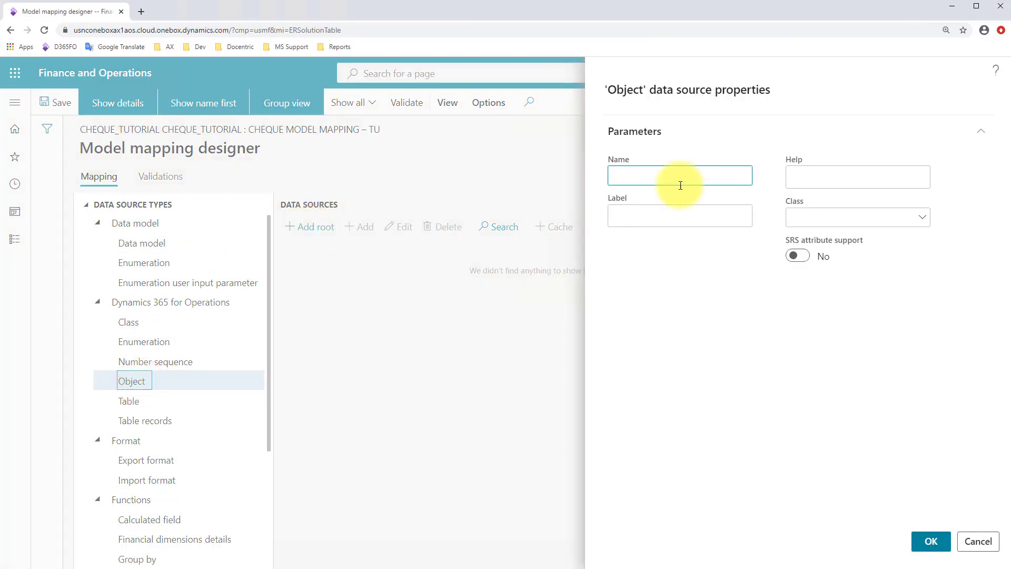
pyautogui.write('ReportDataProvider')
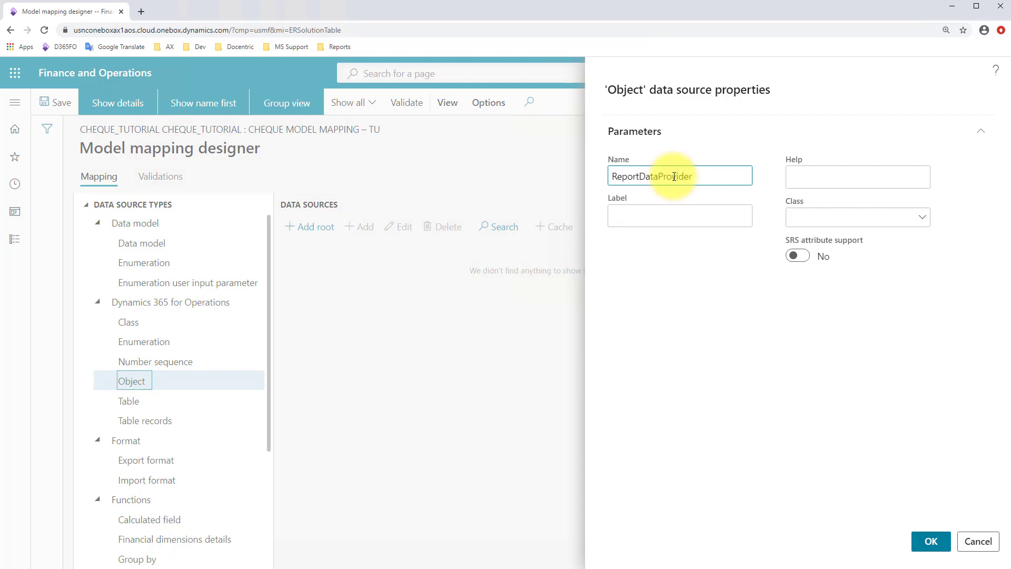
pyautogui.click(864, 217)
pyautogui.write('ChequeDP')
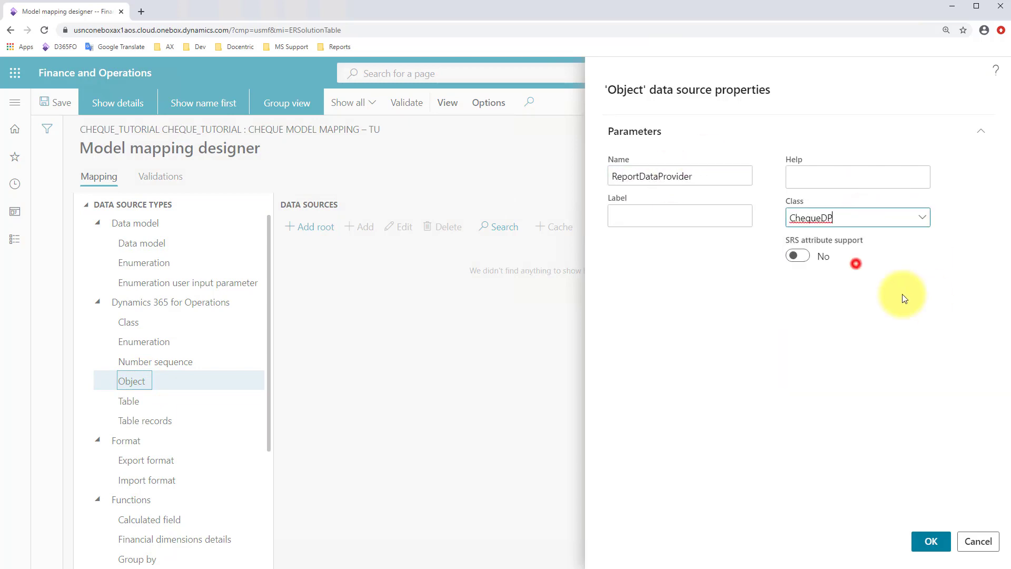
pyautogui.click(931, 542)
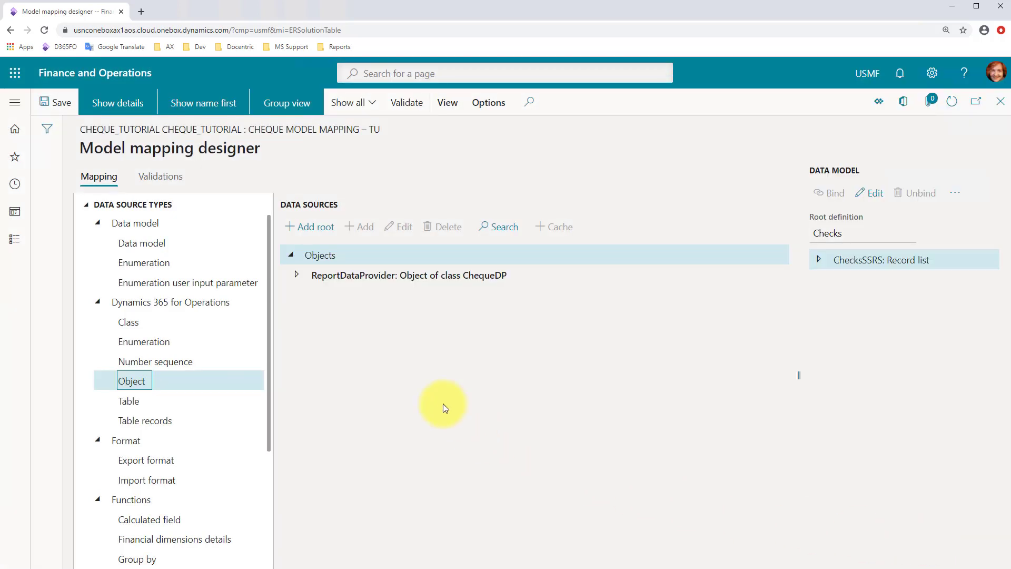
# - Widen the data model area and add a second root Object data source named ReportDataContract for class SrsTmpTblMarshallerContract
pyautogui.moveTo(800, 373); pyautogui.dragTo(668, 374)
pyautogui.click(365, 274)
pyautogui.click(314, 227)
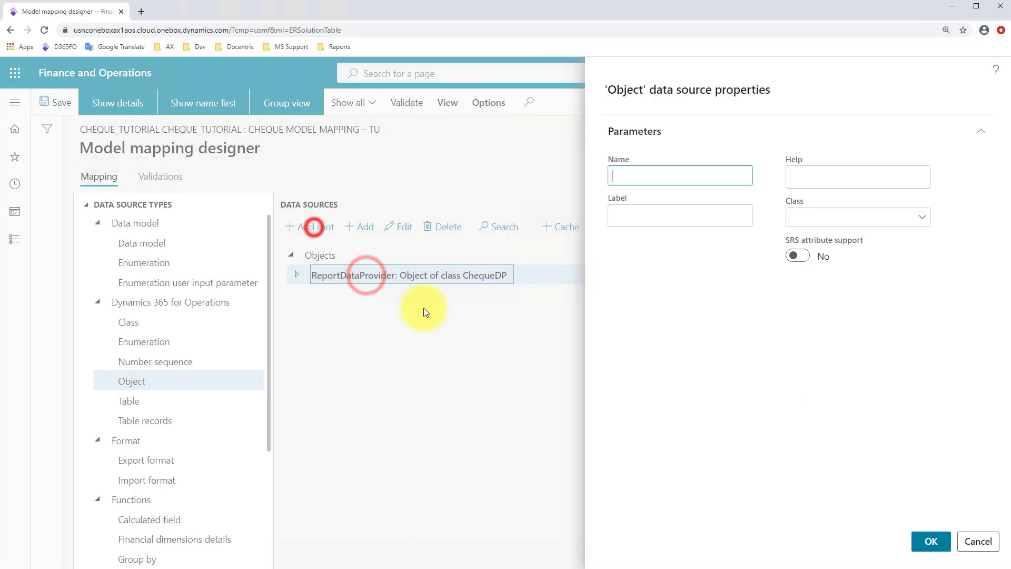
pyautogui.click(661, 175)
pyautogui.write('ReportDataContract')
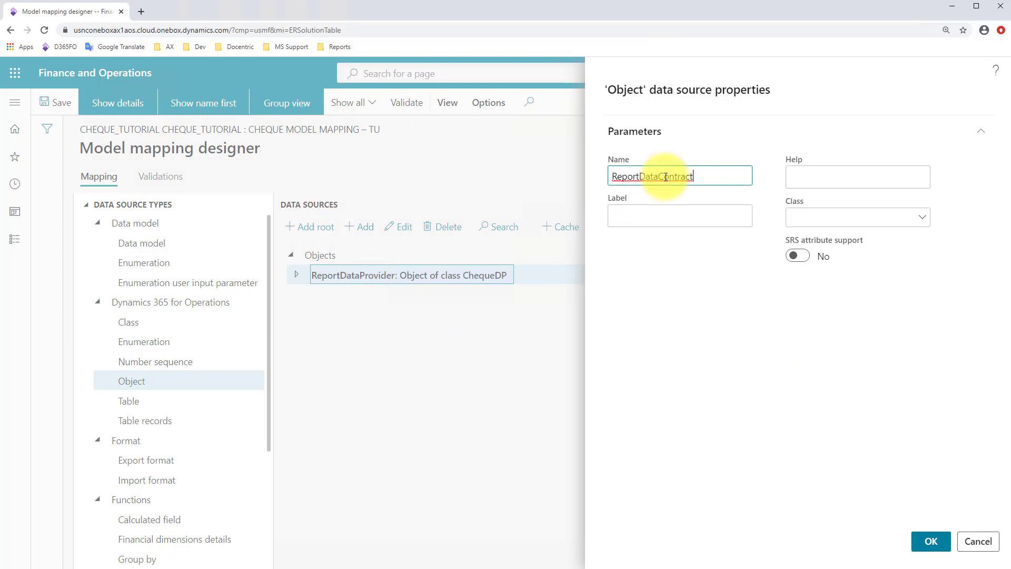
pyautogui.click(876, 217)
pyautogui.hotkey('ctrl', 'v')
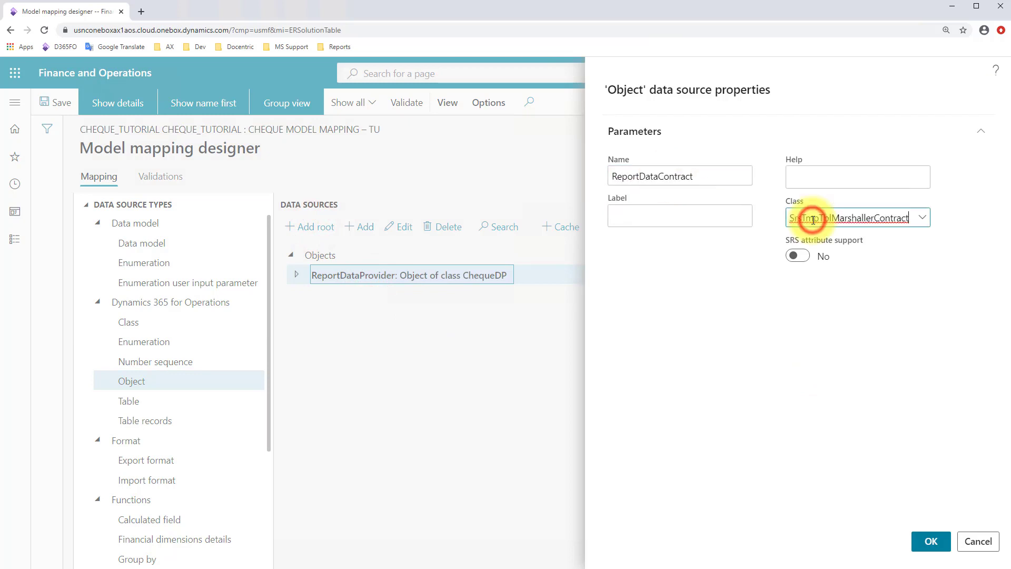
pyautogui.click(924, 220)
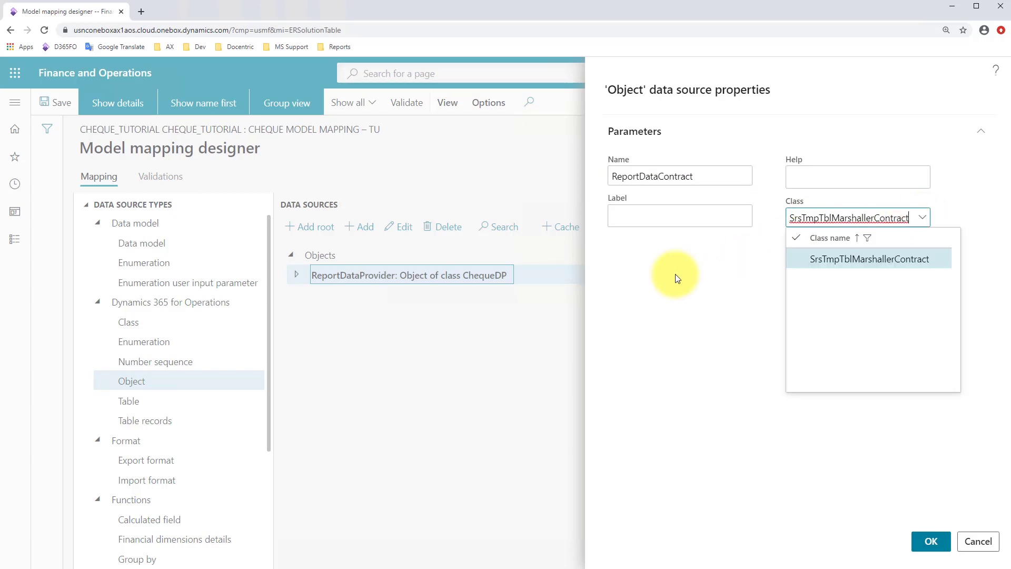
pyautogui.click(870, 259)
pyautogui.click(930, 541)
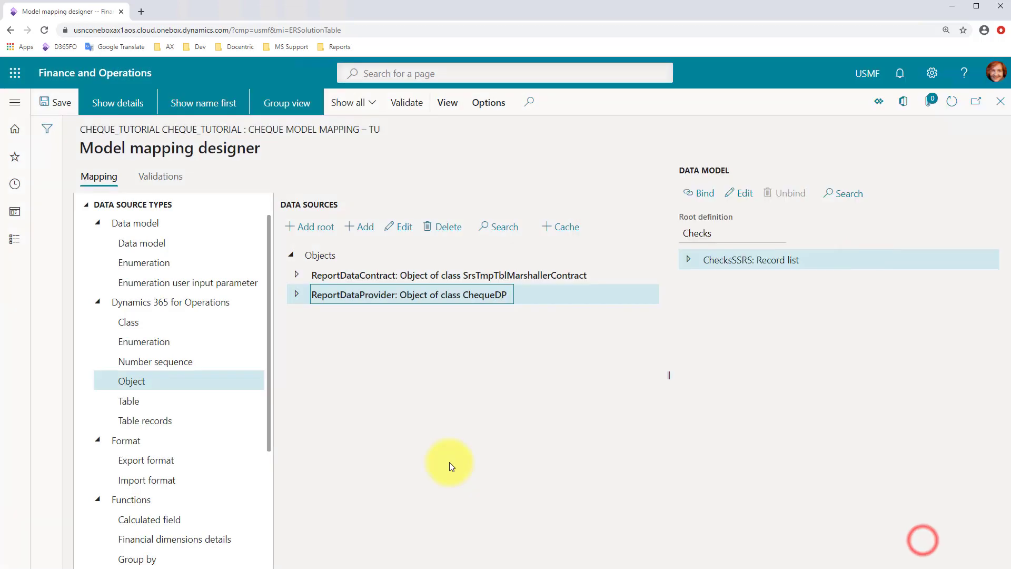
# - Leave the tutorial mapping and open the finished Cheque configuration's Cheque model mapping in the model mapping designer
pyautogui.press('Escape')
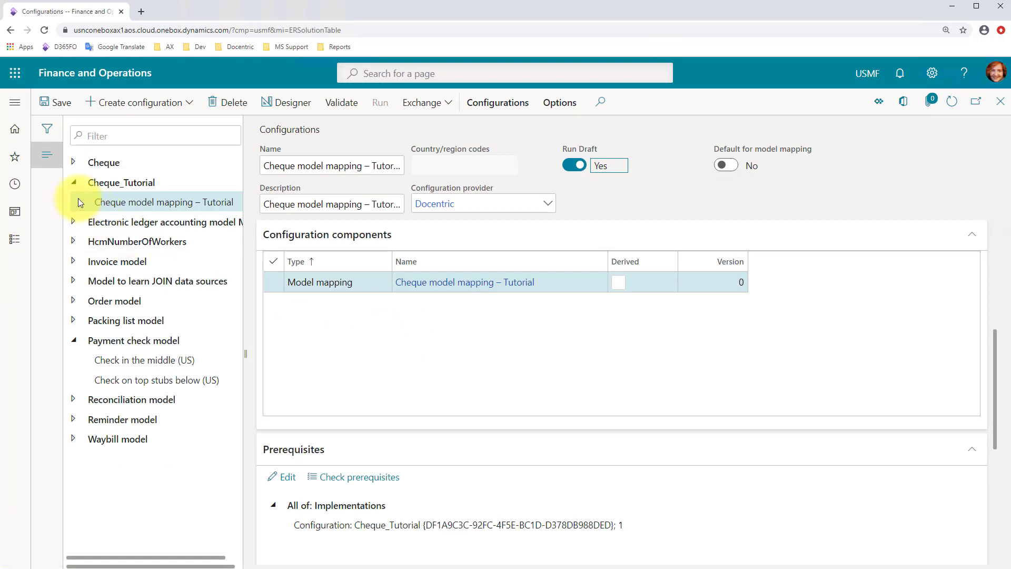
pyautogui.click(74, 183)
pyautogui.click(74, 162)
pyautogui.click(120, 182)
pyautogui.click(298, 105)
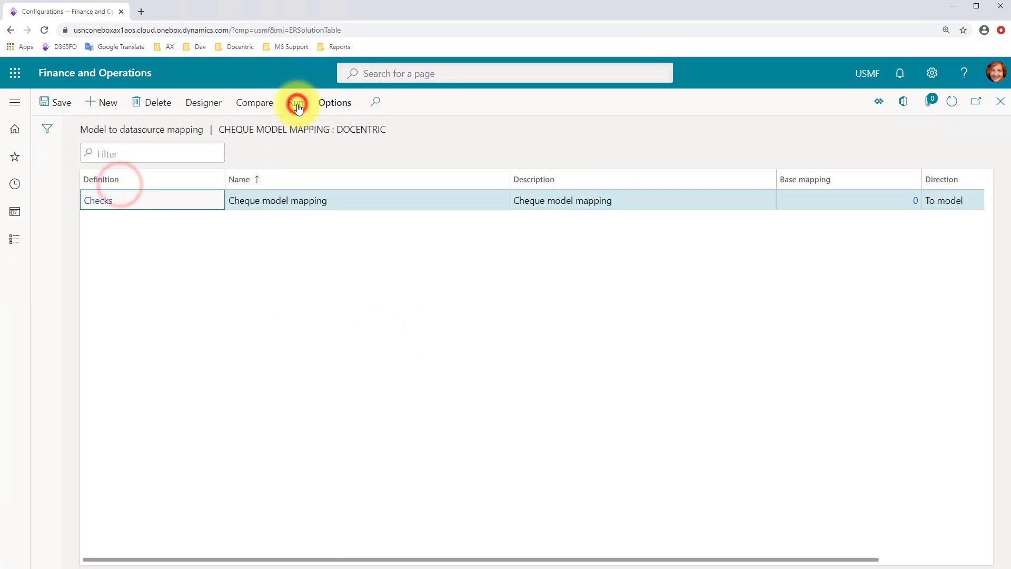
pyautogui.click(197, 102)
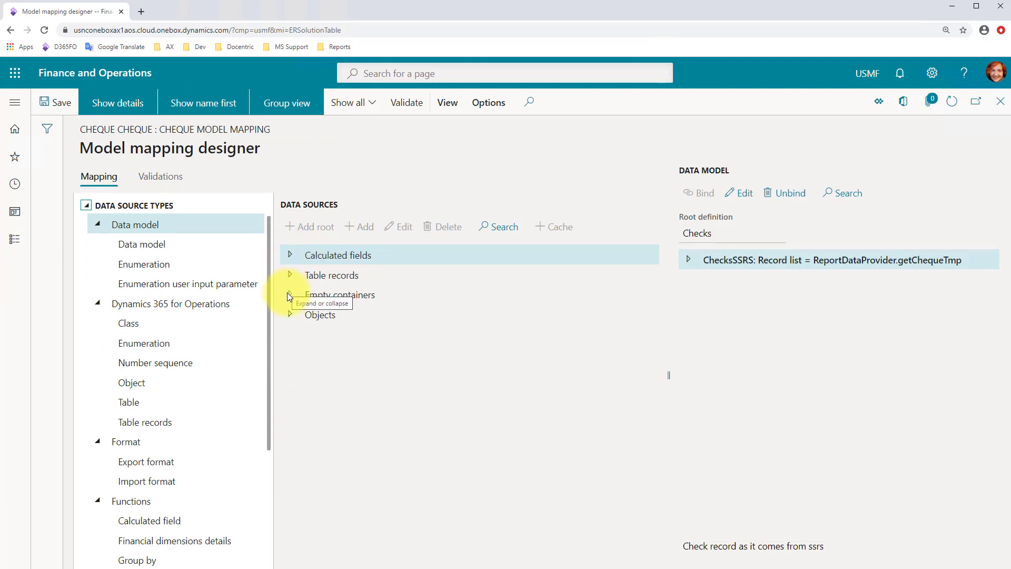
# - Expand the Objects and Table records groups and examine the BankChequePaymTransRecords data source and its BankChequePaymTrans table
pyautogui.click(290, 314)
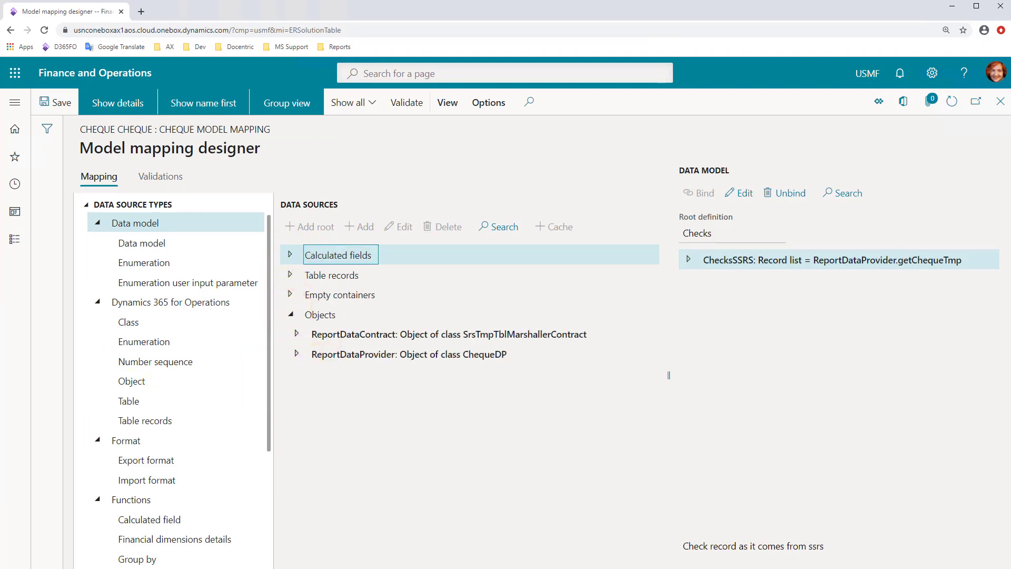
pyautogui.click(291, 275)
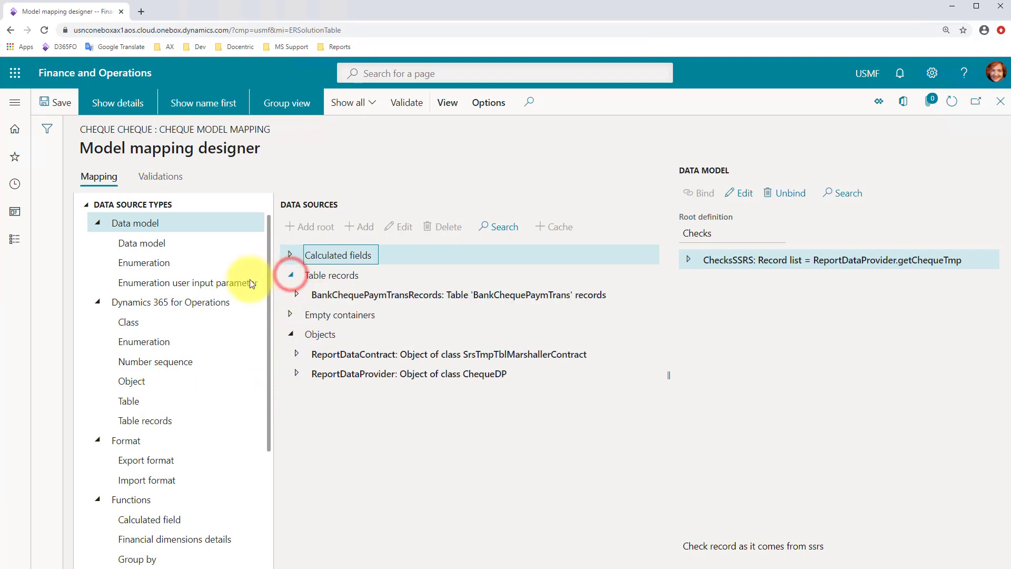
pyautogui.click(508, 293)
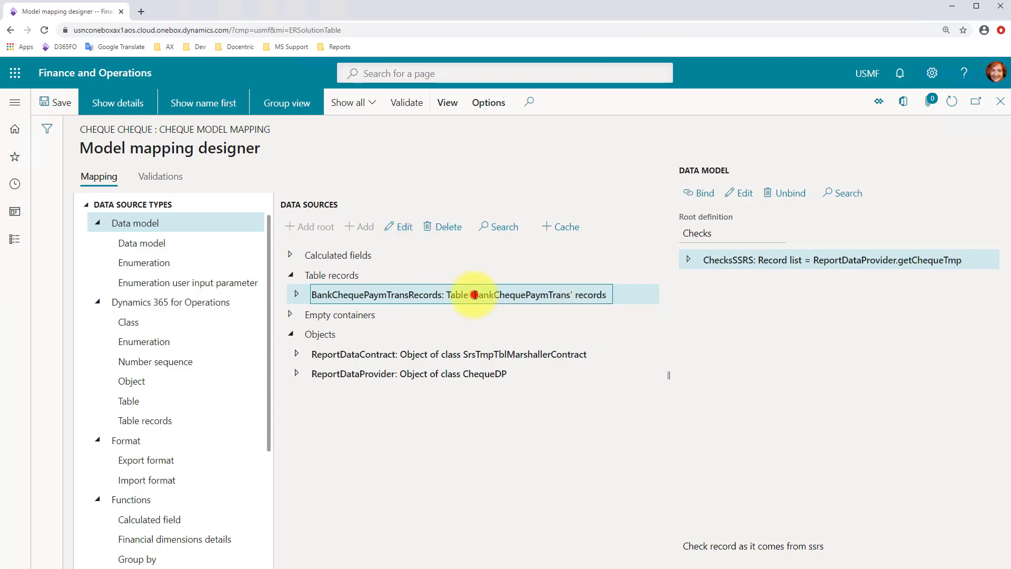
pyautogui.moveTo(475, 295); pyautogui.dragTo(570, 296)
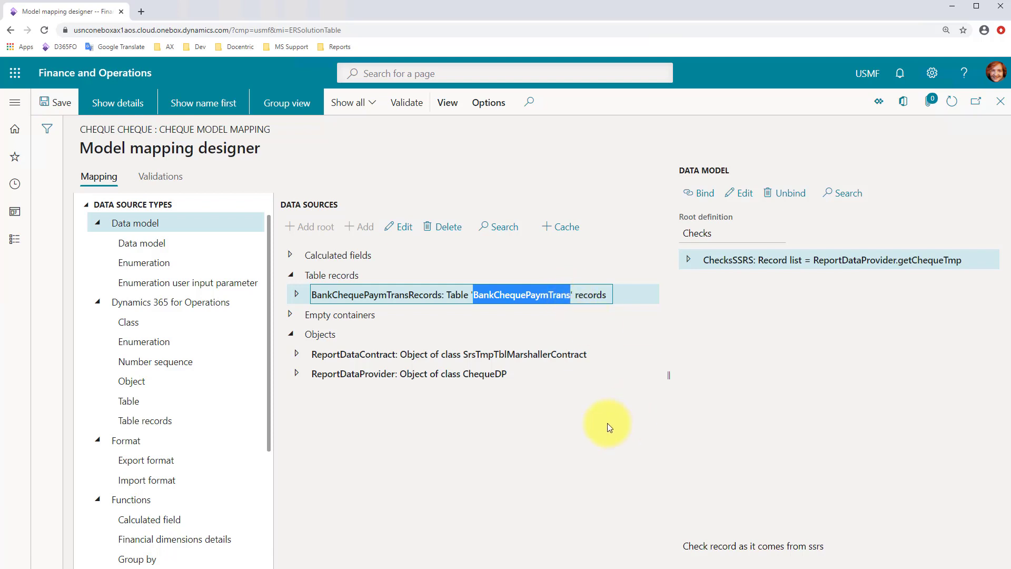
pyautogui.click(327, 319)
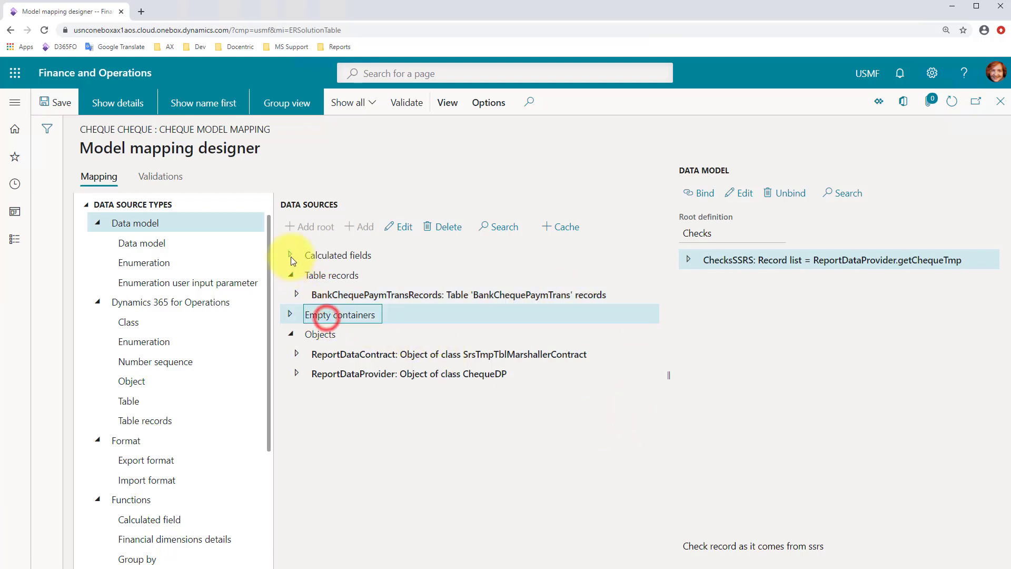
# - Open the formula of the $BankChequePaymTrans calculated field and examine the BankChequePaymTransRecords list used in its FILTER function
pyautogui.click(289, 257)
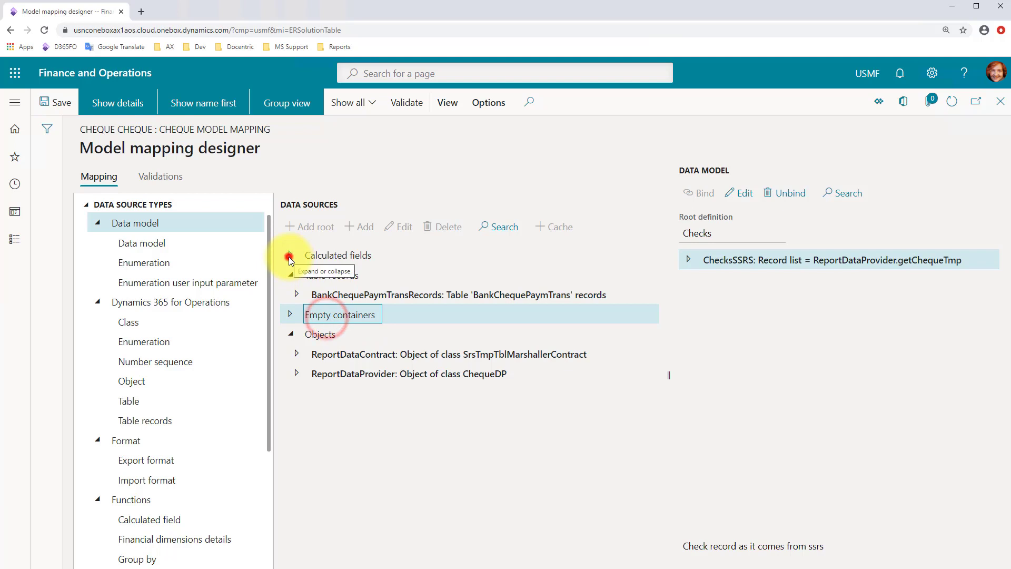
pyautogui.click(359, 276)
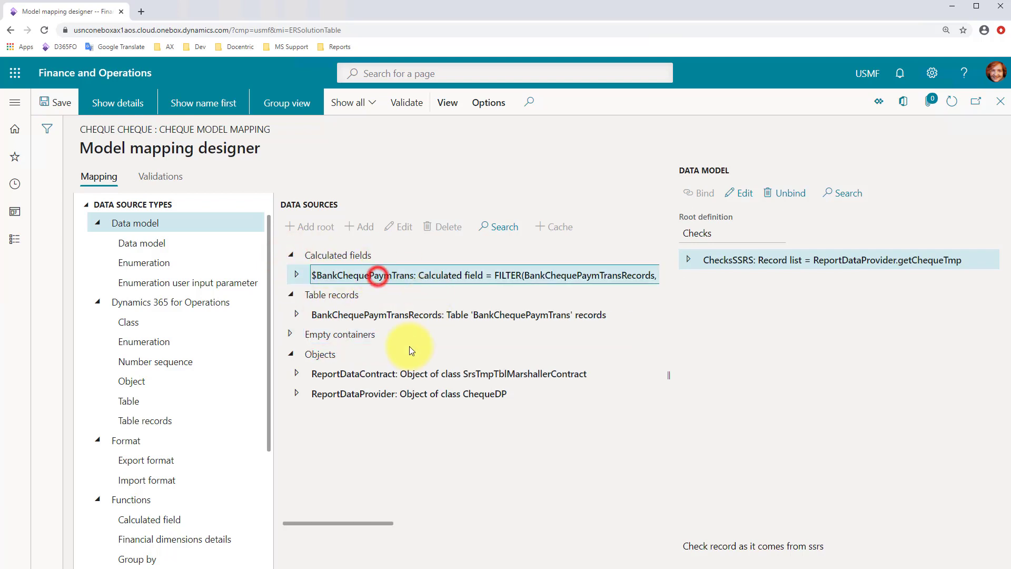
pyautogui.click(401, 232)
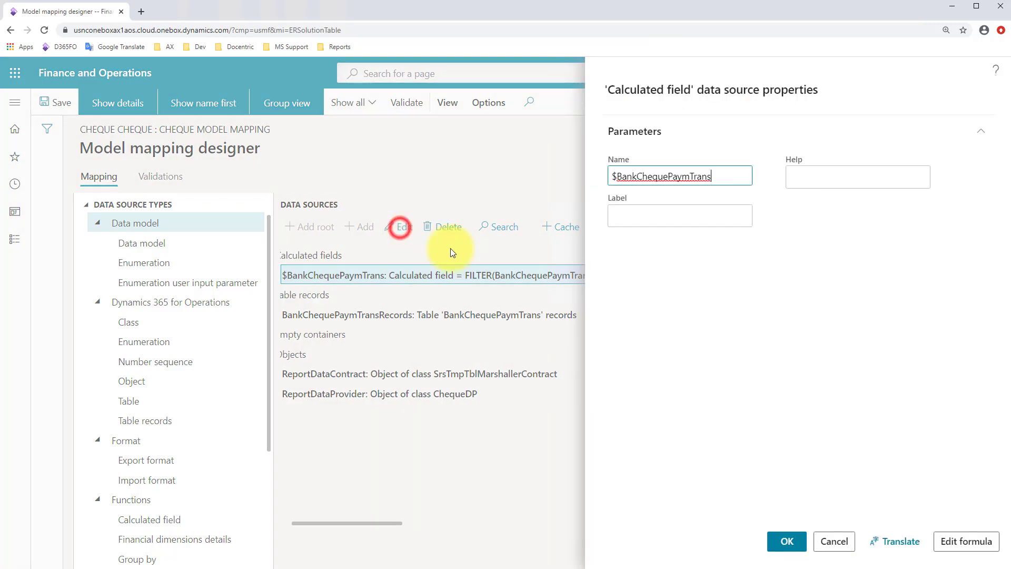
pyautogui.click(968, 542)
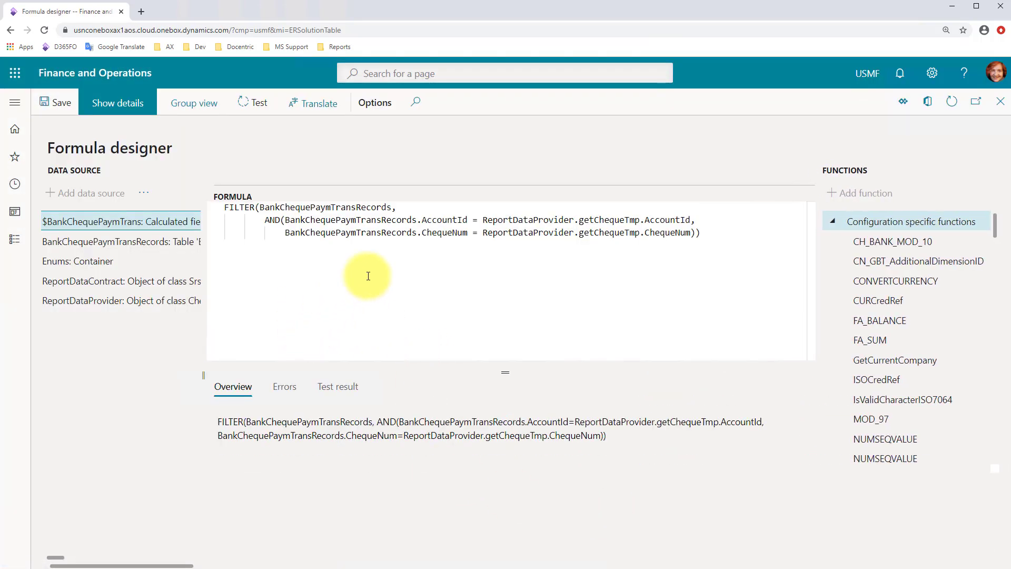
pyautogui.moveTo(259, 207); pyautogui.dragTo(392, 207)
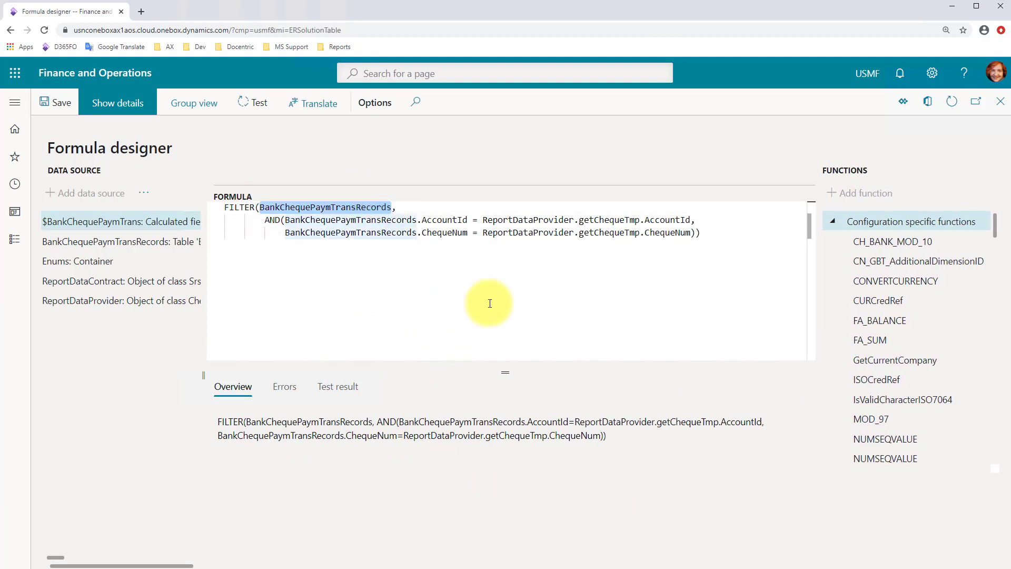
# - Examine the getChequeTmp AccountId and ChequeNum conditions in the FILTER formula, and return to the model mapping designer
pyautogui.click(562, 284)
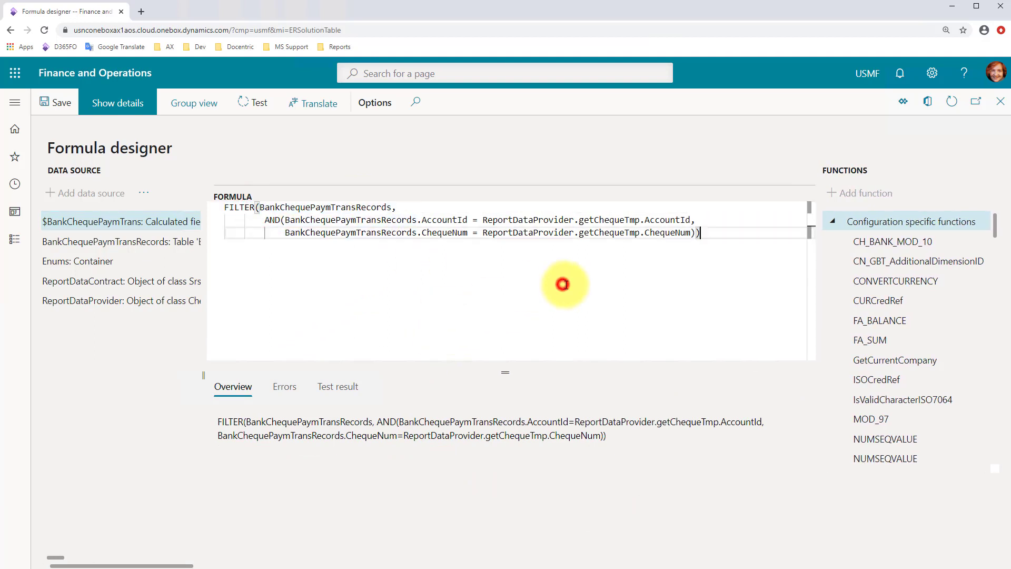
pyautogui.doubleClick(619, 219)
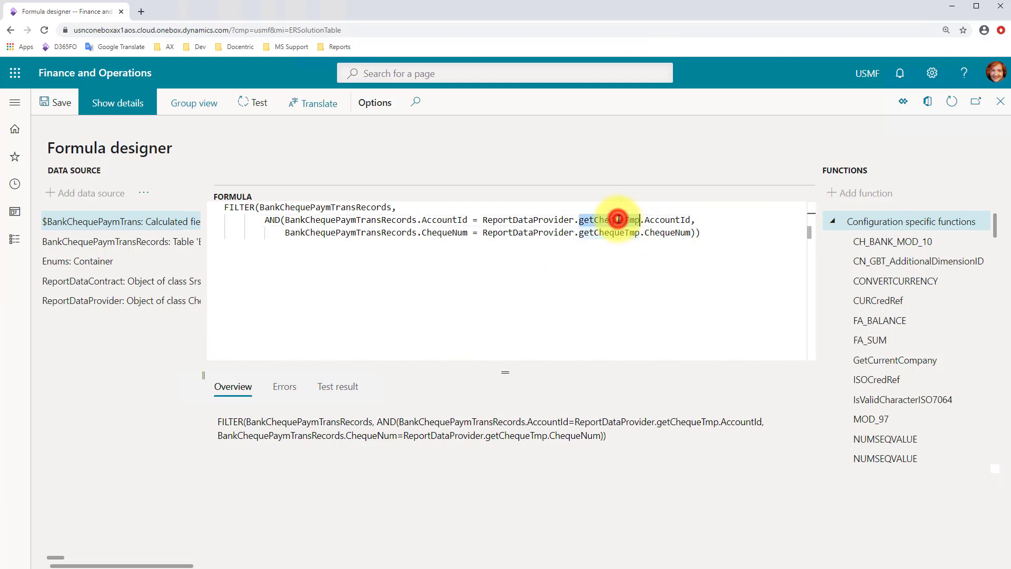
pyautogui.doubleClick(668, 220)
pyautogui.doubleClick(669, 232)
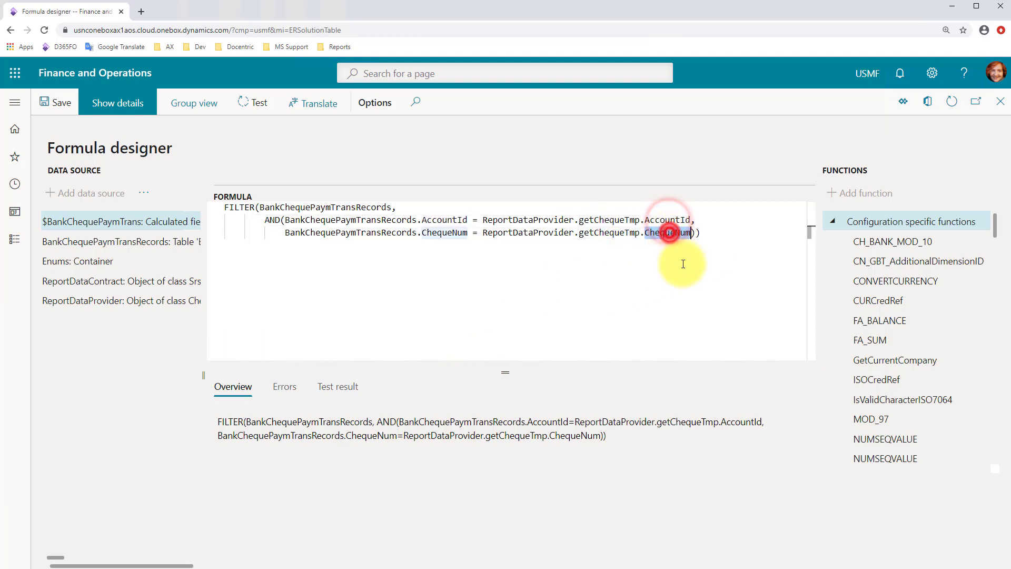
pyautogui.press('Right')
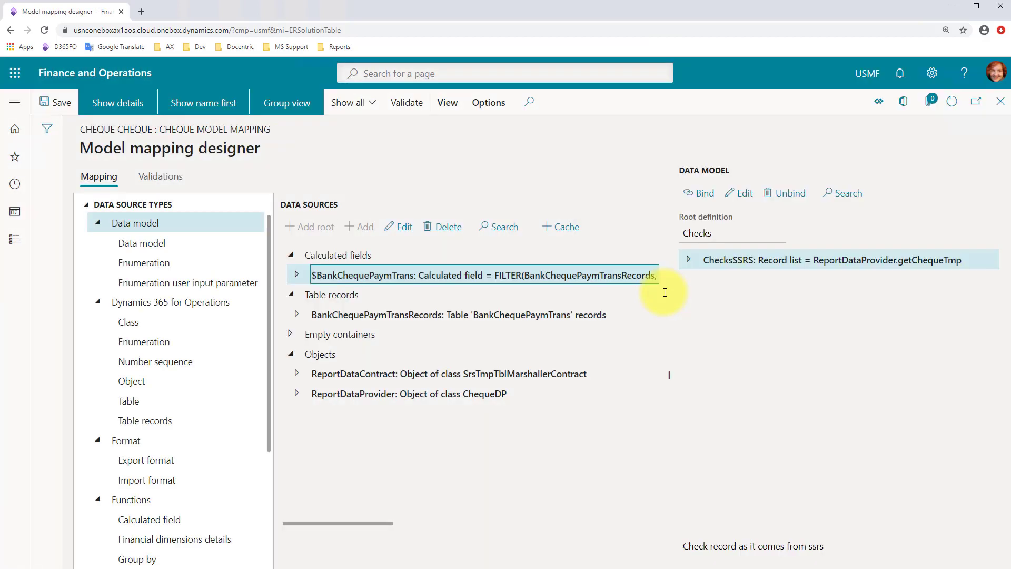
# - Expand the Enums container's Dynamics 365 for Operations enumerations and inspect the properties of AxBankChequeRecipientType
pyautogui.click(290, 335)
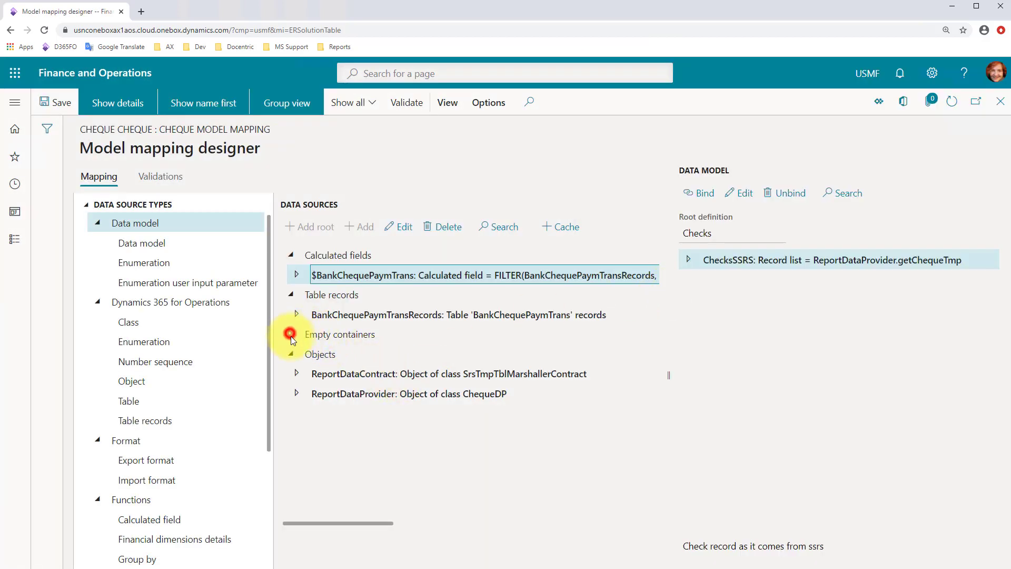
pyautogui.click(297, 353)
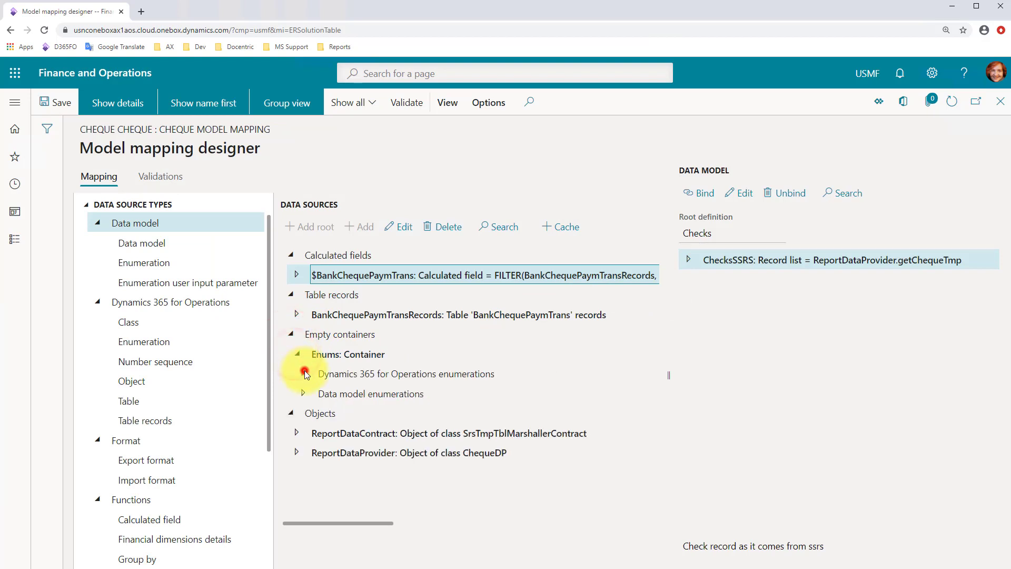
pyautogui.click(304, 373)
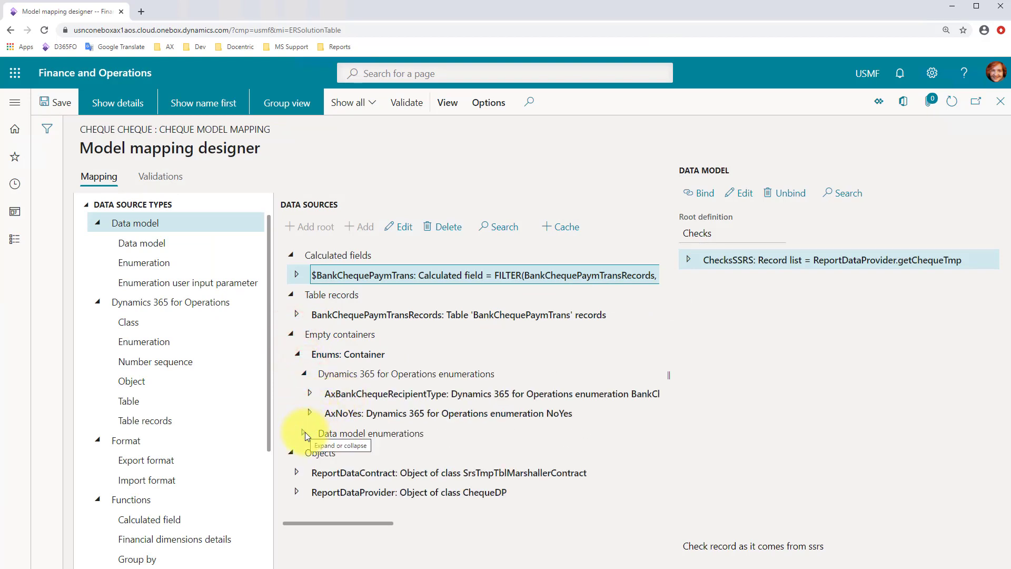
pyautogui.click(403, 394)
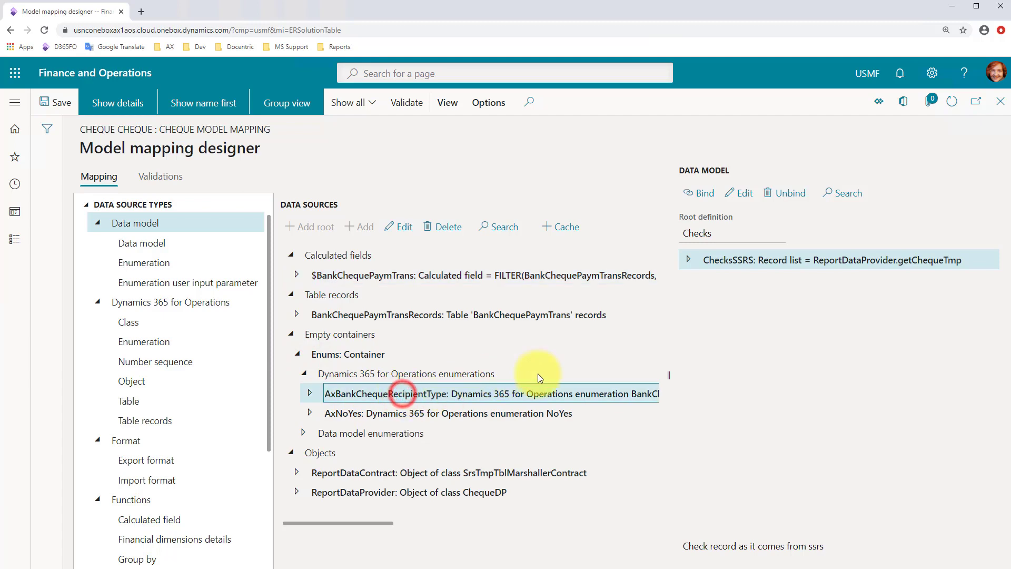
pyautogui.click(405, 228)
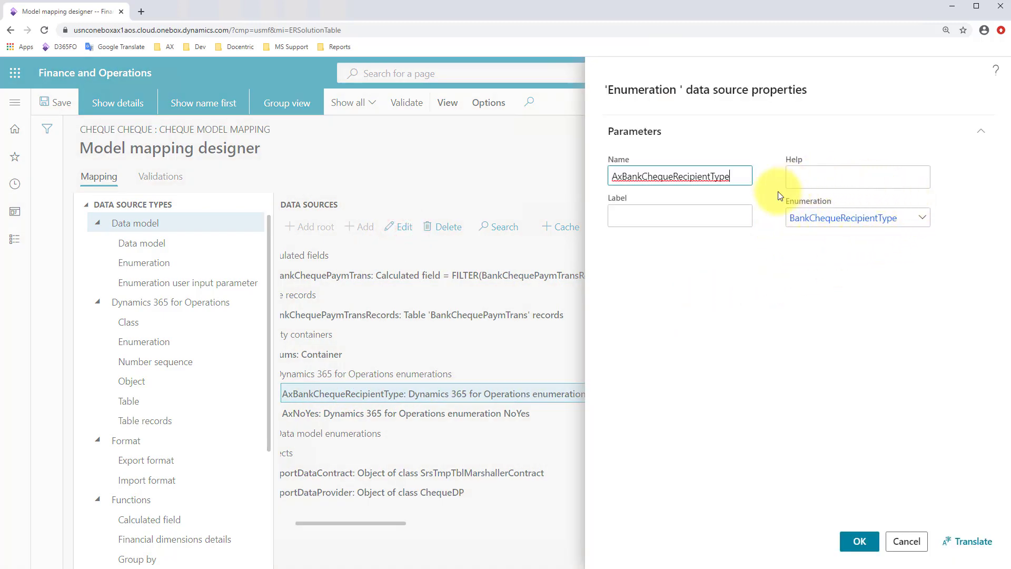
pyautogui.press('Escape')
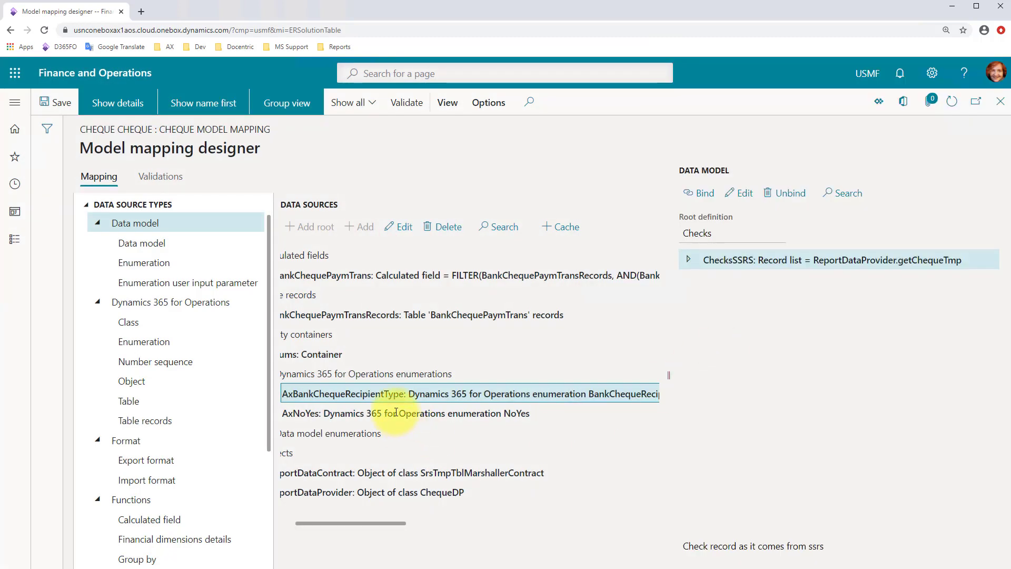
# - Inspect the properties of the AxNoYes enumeration data source and close them without changes
pyautogui.click(395, 413)
pyautogui.click(404, 226)
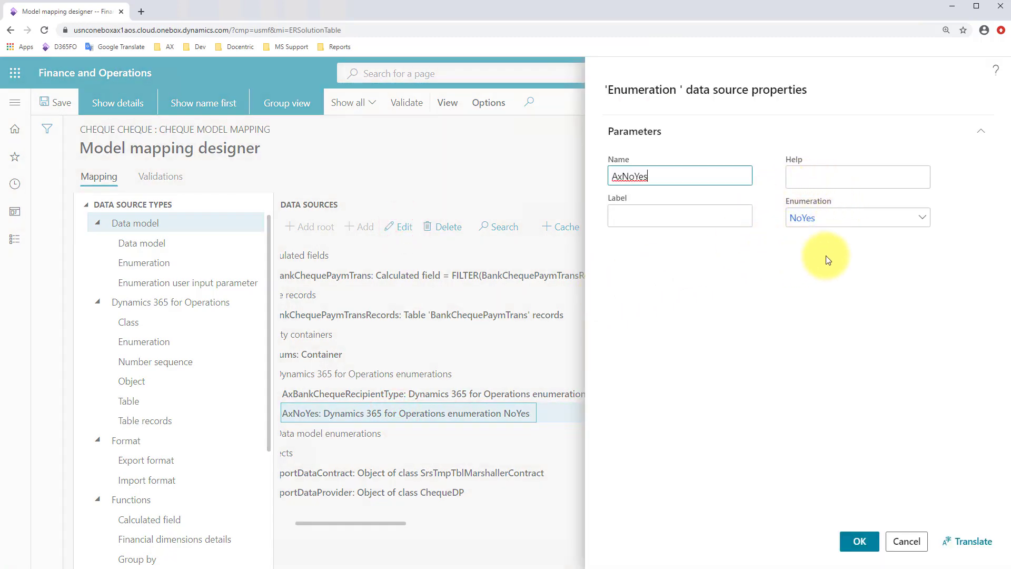
pyautogui.press('Escape')
# - Expand the data model enumerations and inspect the properties of the RecipientType data source, closing them without changes
pyautogui.moveTo(302, 523); pyautogui.dragTo(289, 522)
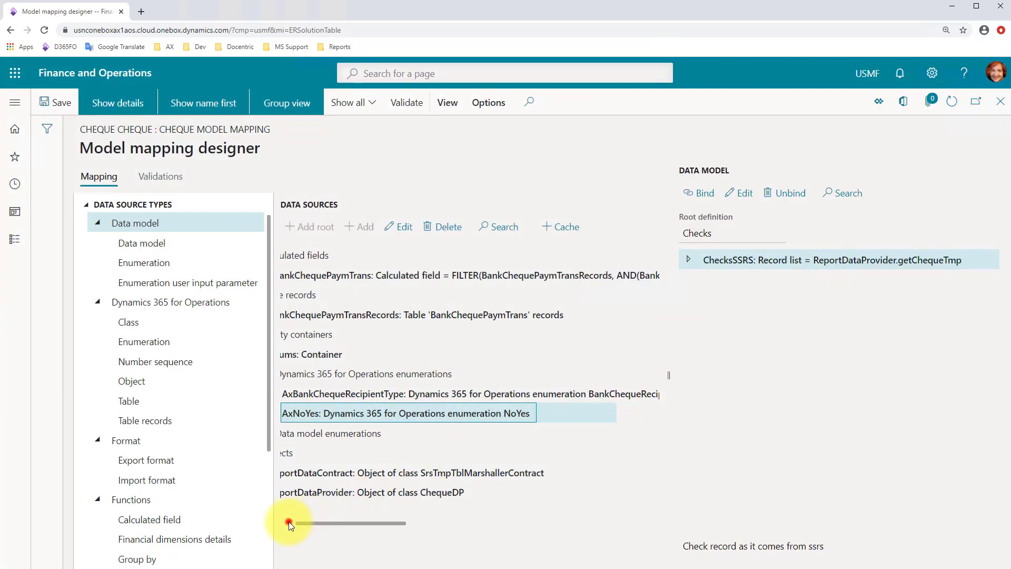
pyautogui.click(303, 432)
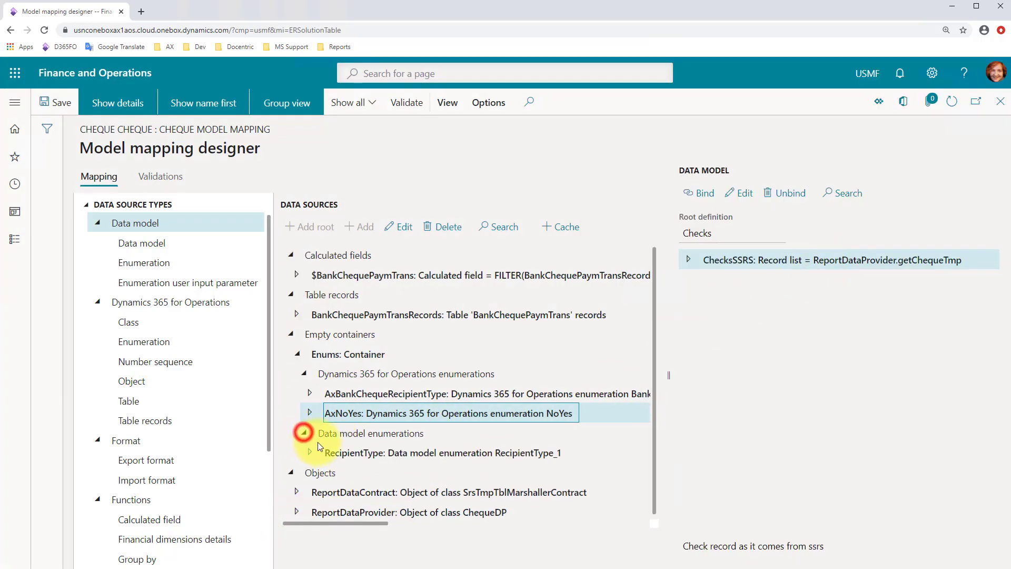
pyautogui.click(365, 453)
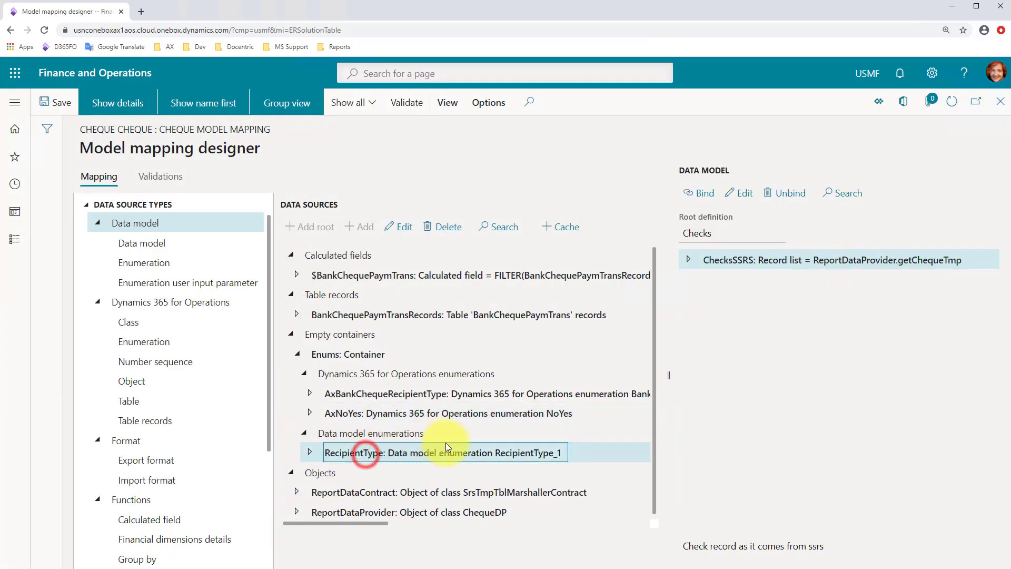
pyautogui.click(404, 228)
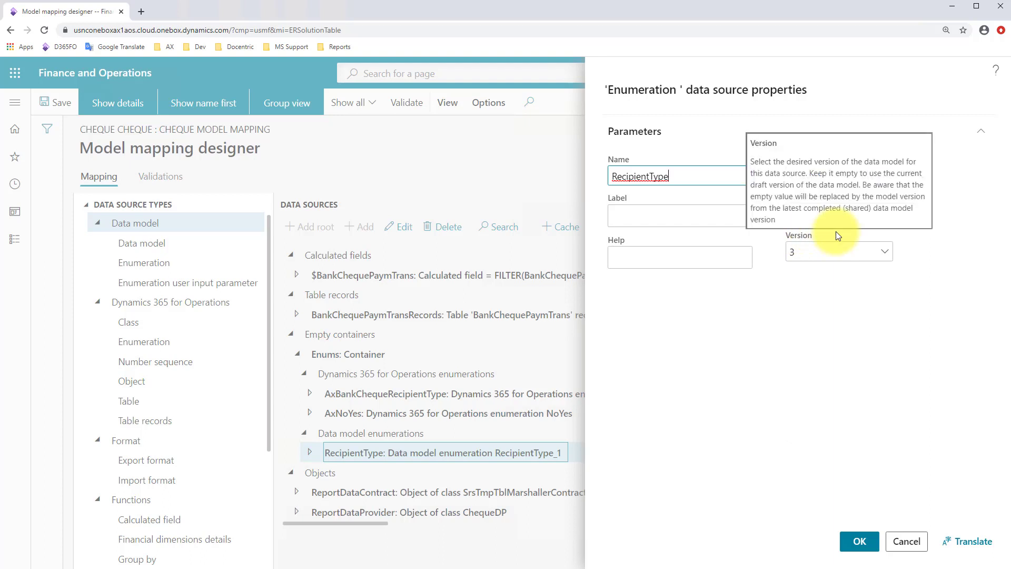
pyautogui.press('Escape')
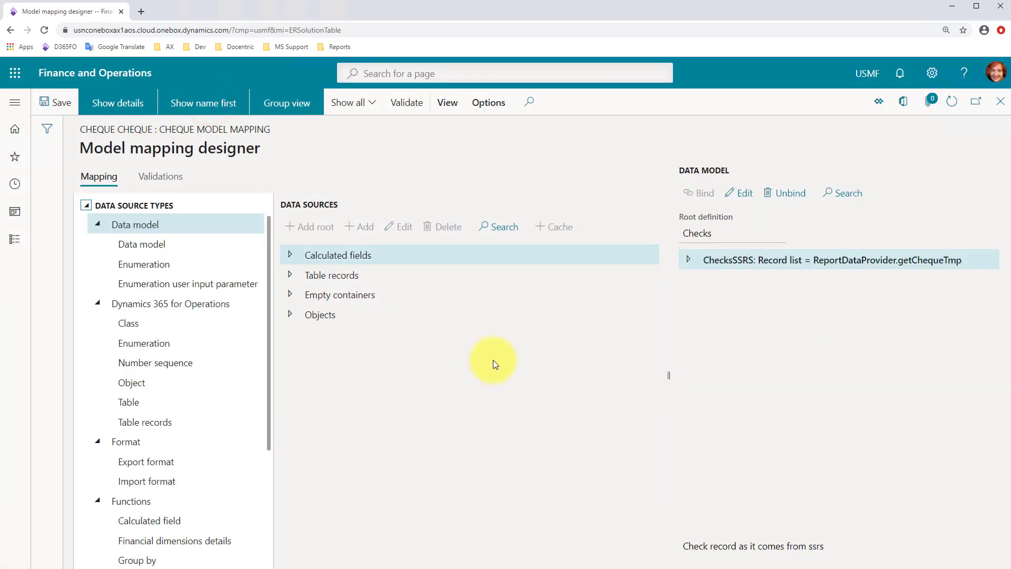
# - Widen the data model area and compare ReportDataProvider's getChequeTmp method with the binding of the ChecksSSRS record list
pyautogui.moveTo(668, 376); pyautogui.dragTo(607, 376)
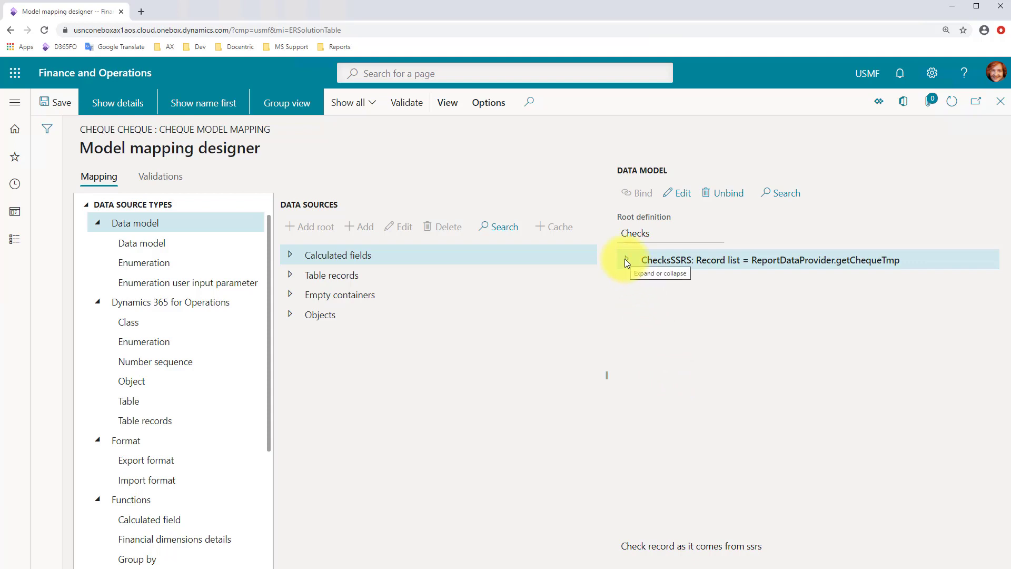
pyautogui.click(291, 314)
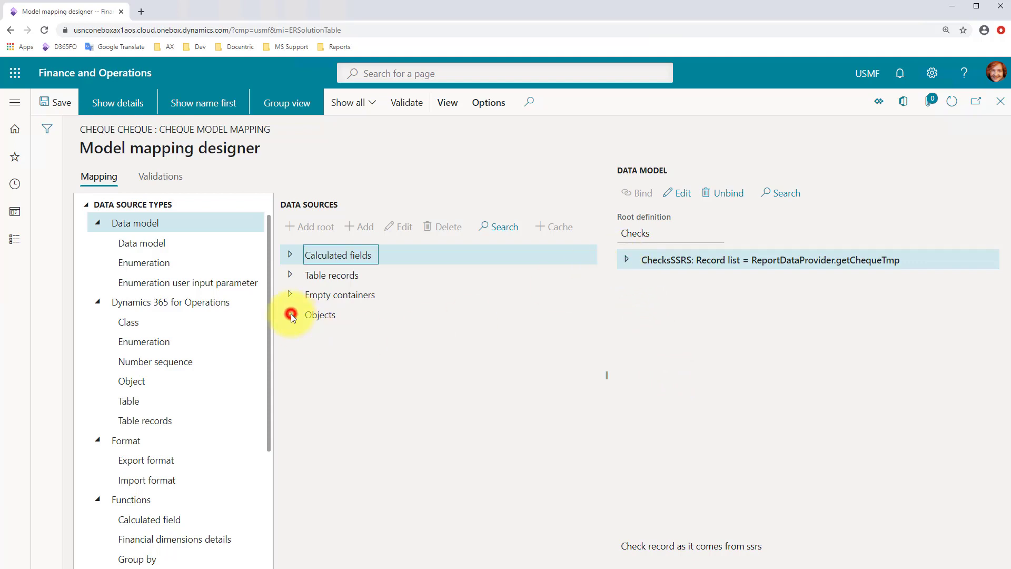
pyautogui.click(401, 354)
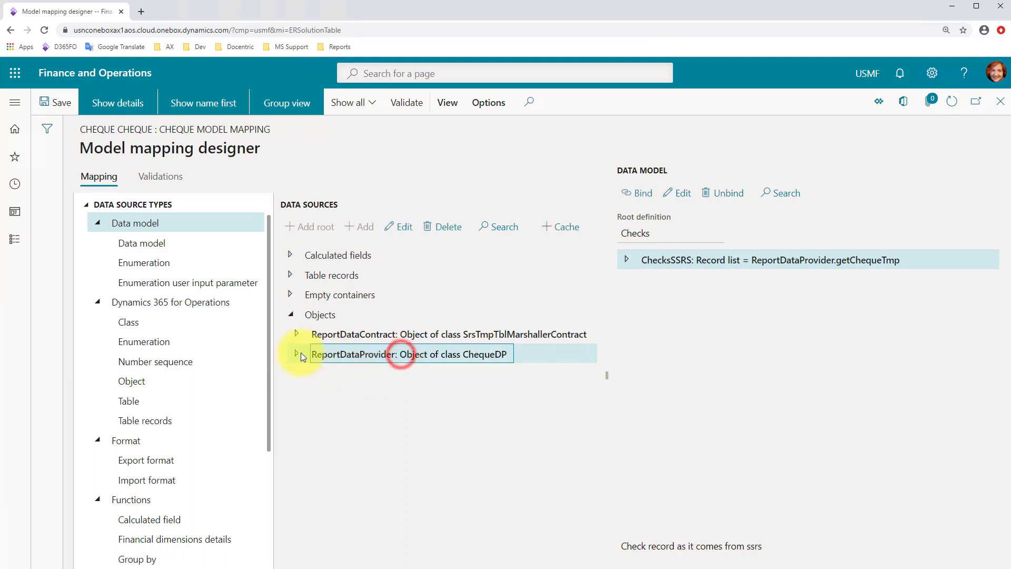
pyautogui.click(297, 354)
pyautogui.click(303, 373)
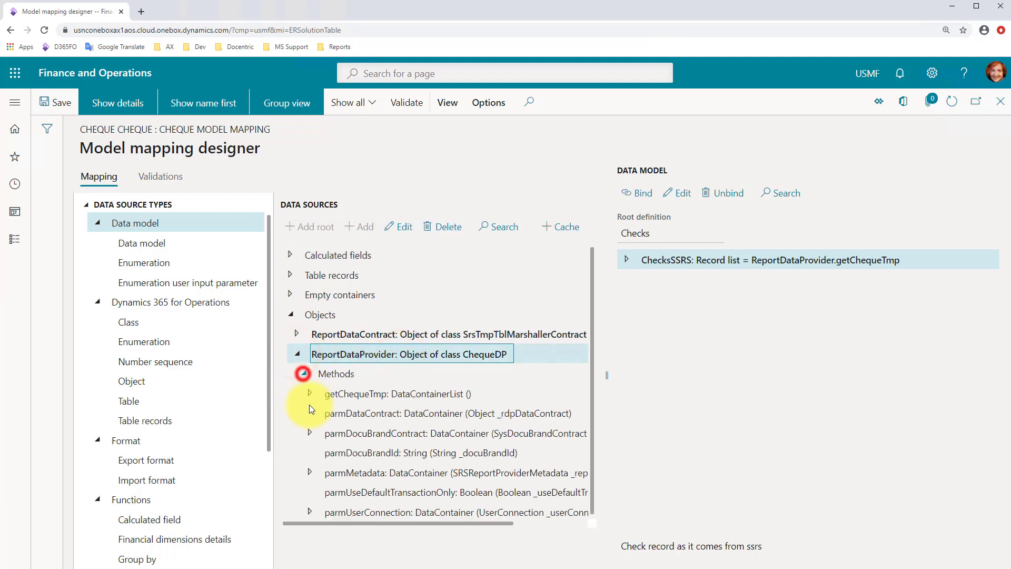
pyautogui.click(353, 393)
pyautogui.click(837, 266)
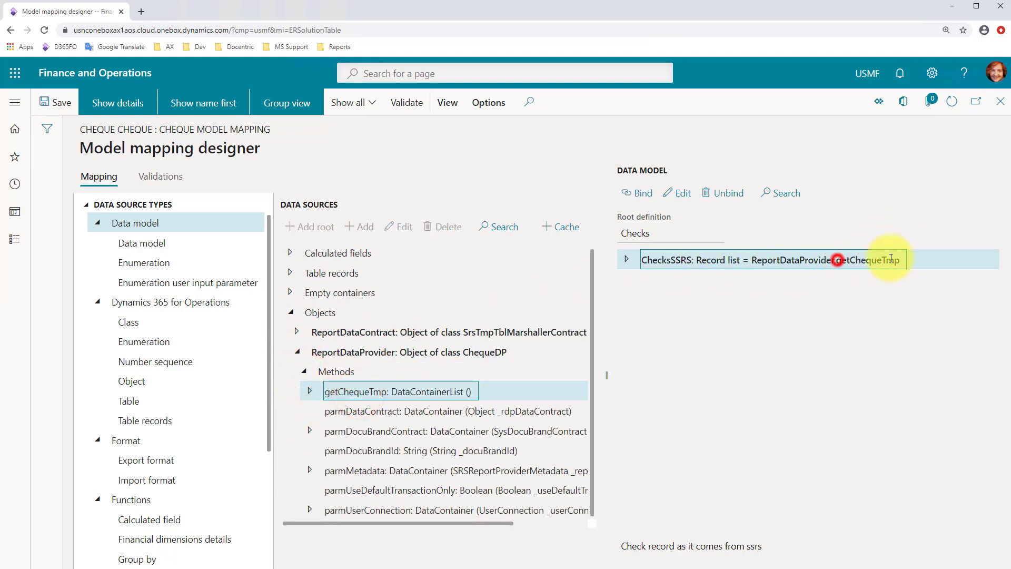
# - Expand the fields of getChequeTmp and the ChecksSSRS record list to view them side by side
pyautogui.click(310, 393)
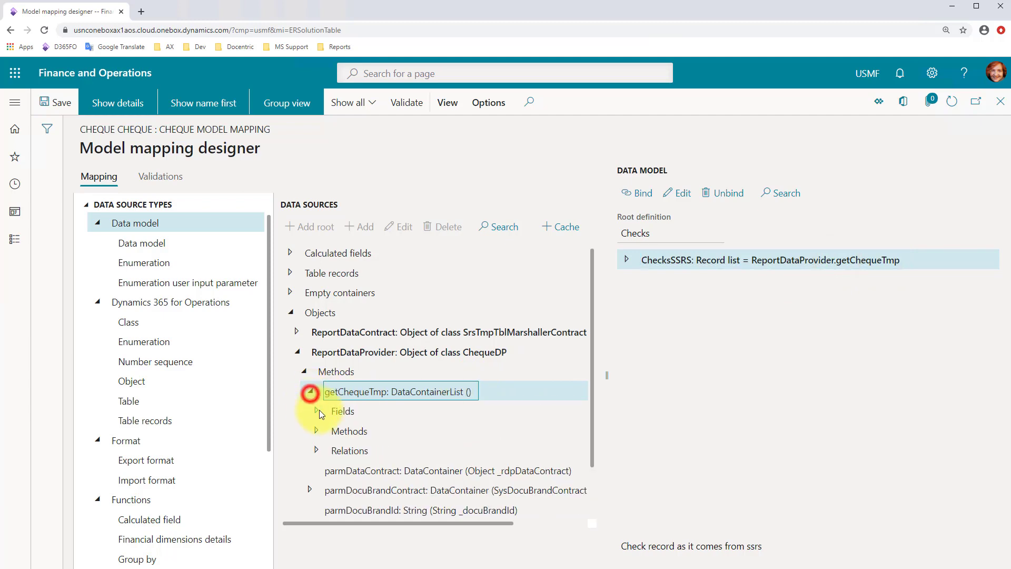
pyautogui.click(318, 410)
pyautogui.click(627, 259)
pyautogui.scroll(-2, 422, 369)
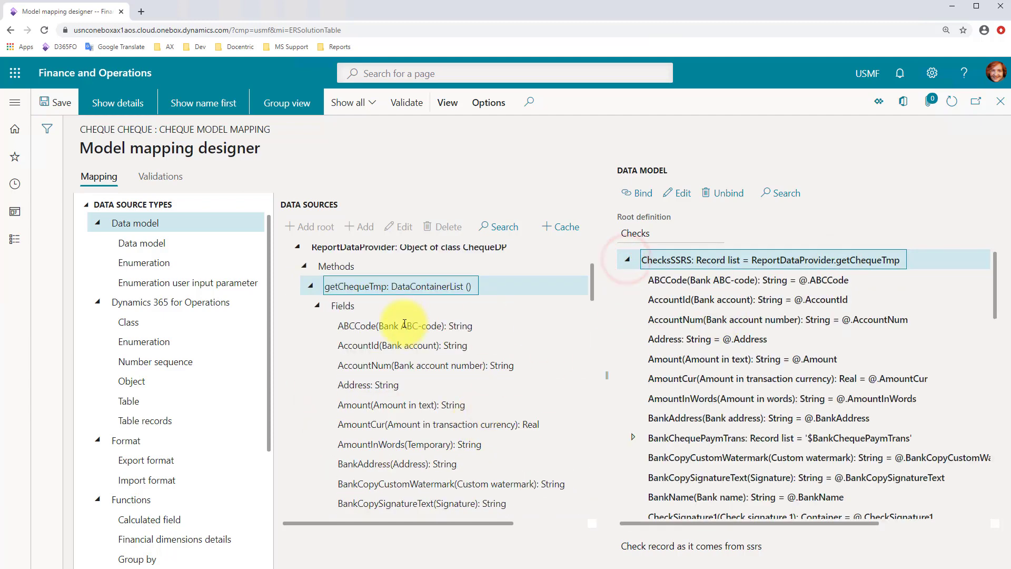
# - Compare the ABCCode, AccountId and AccountNum fields of getChequeTmp with their bindings under ChecksSSRS
pyautogui.click(402, 323)
pyautogui.click(707, 280)
pyautogui.click(637, 193)
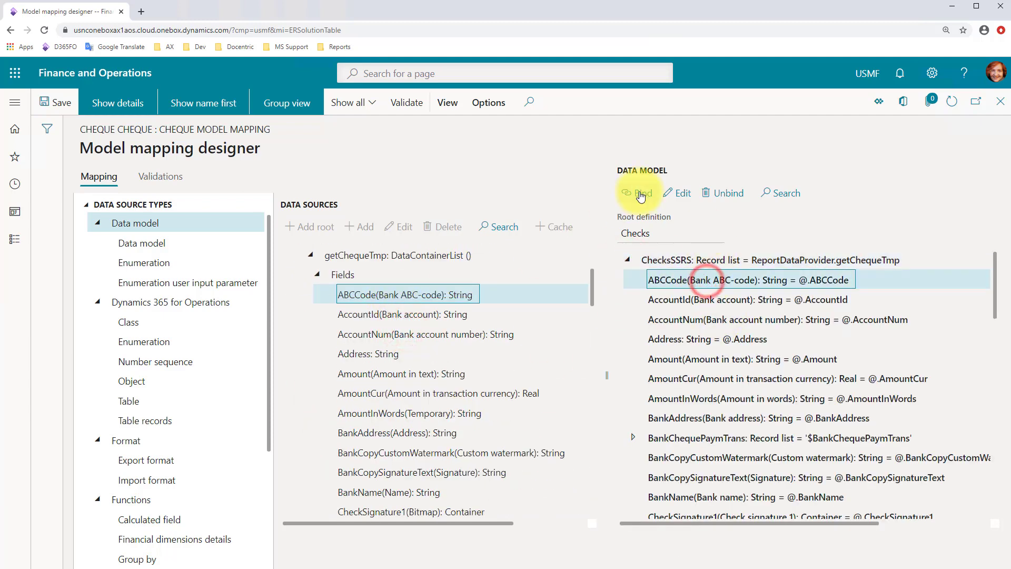
pyautogui.click(392, 315)
pyautogui.click(697, 301)
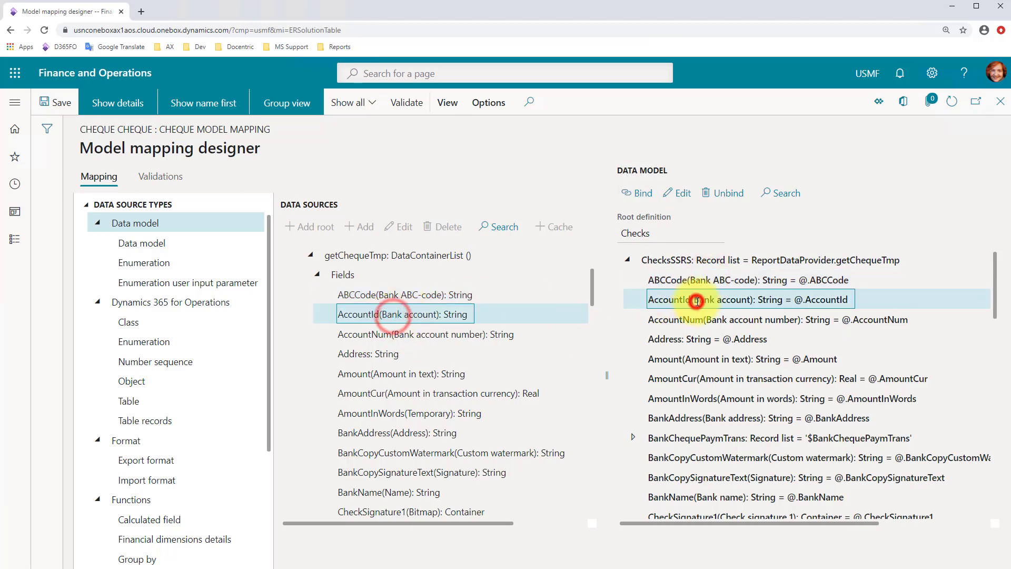
pyautogui.click(467, 334)
pyautogui.click(661, 319)
# - Collapse the getChequeTmp fields, and expand the $BankChequePaymTrans calculated field's fields and the matching BankChequePaymTrans record list
pyautogui.scroll(-2, 682, 365)
pyautogui.click(661, 331)
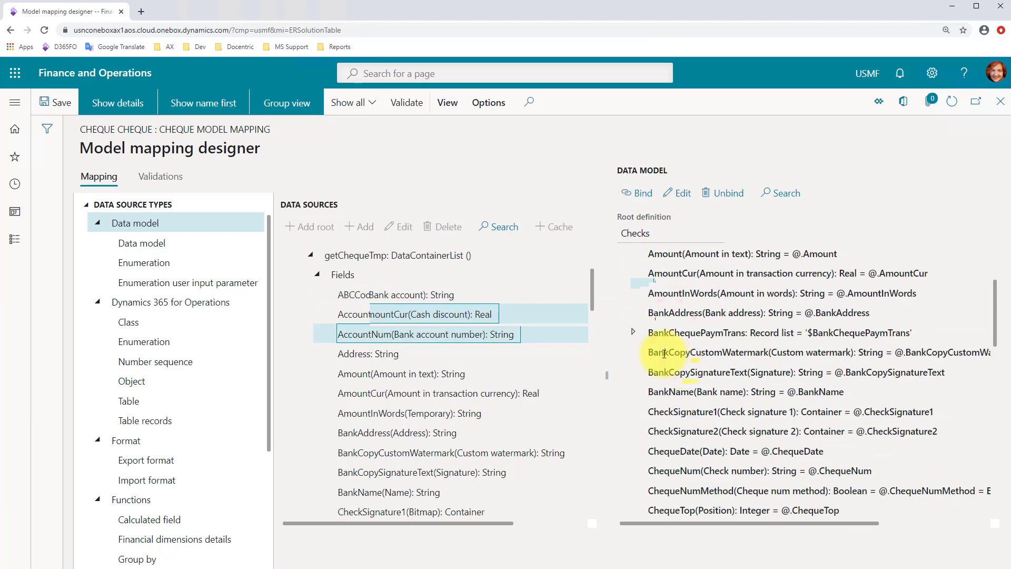
pyautogui.scroll(2, 678, 339)
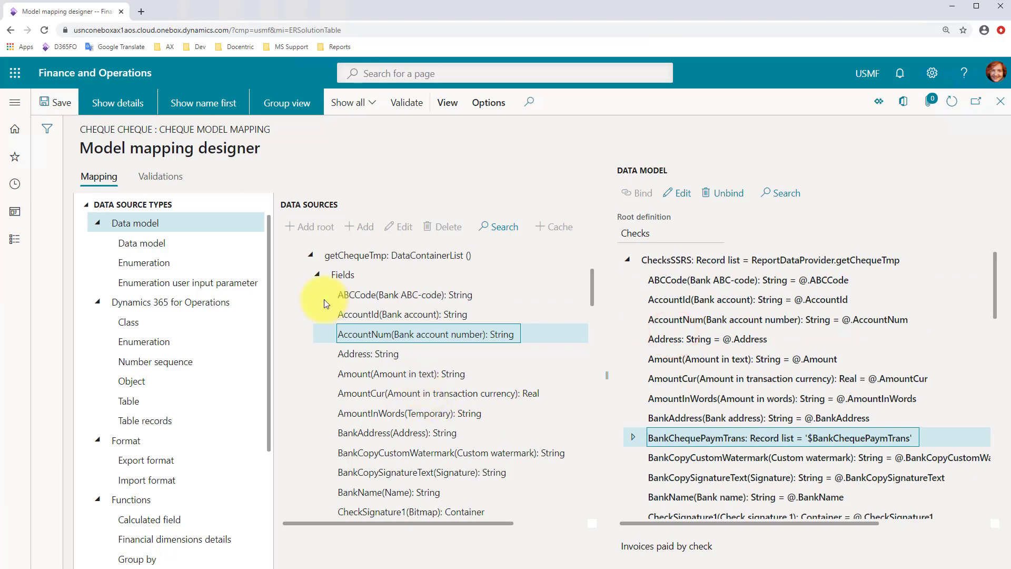
pyautogui.click(317, 274)
pyautogui.click(290, 255)
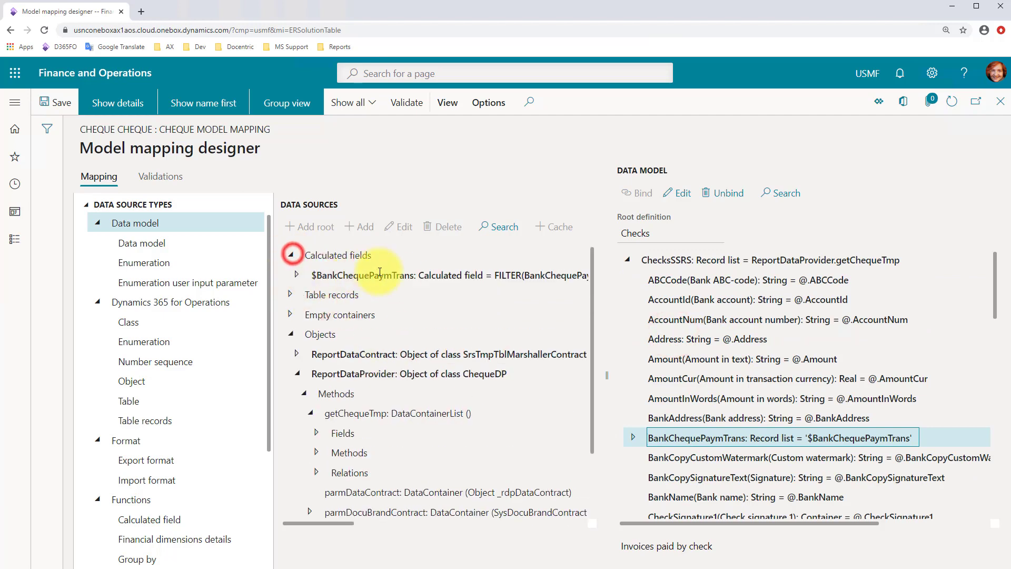
pyautogui.click(398, 275)
pyautogui.click(296, 275)
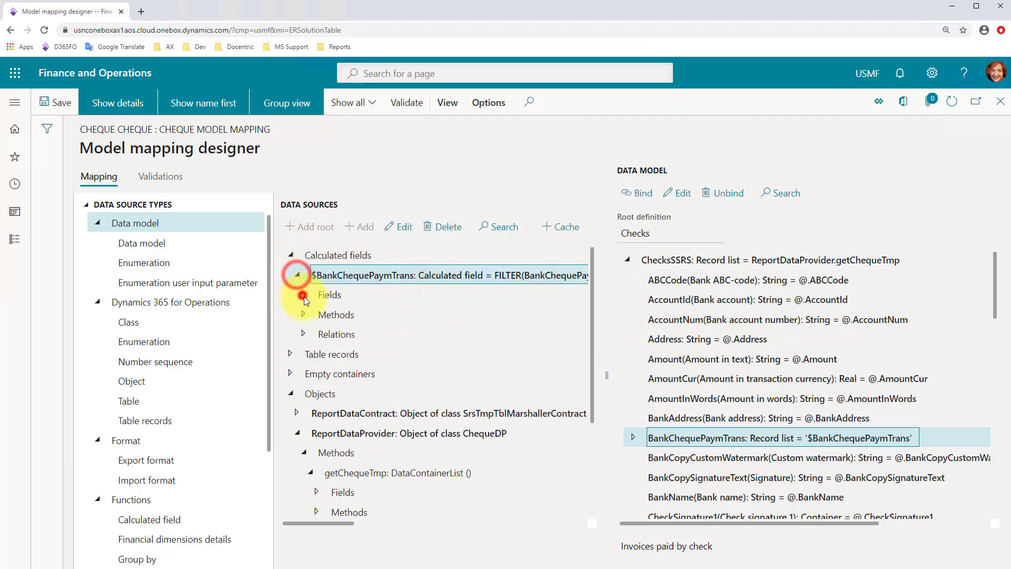
pyautogui.click(303, 294)
pyautogui.scroll(-3, 701, 358)
pyautogui.click(631, 279)
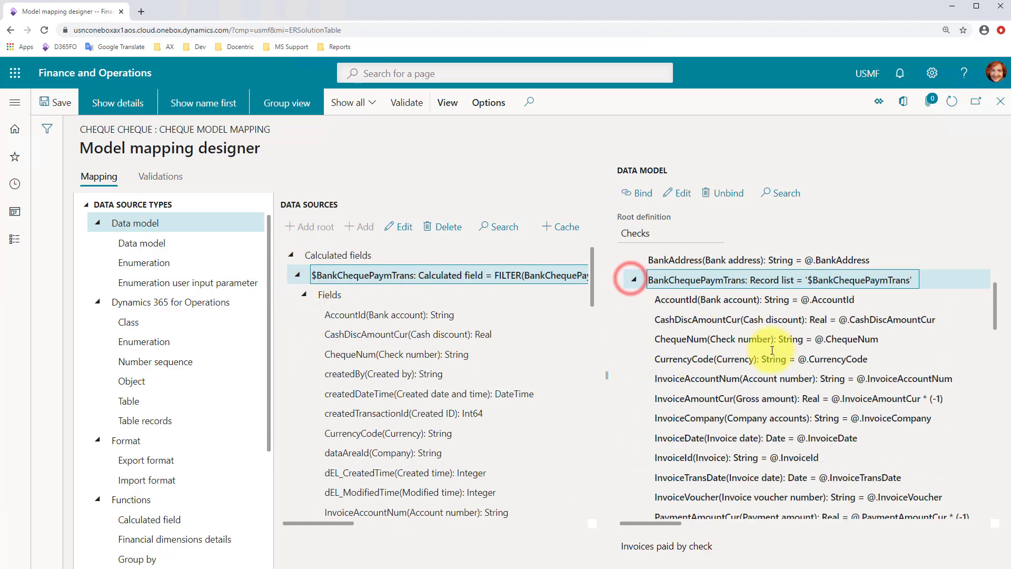
# - Compare the AccountId, CashDiscAmountCur and ChequeNum bindings under BankChequePaymTrans with the calculated field's source fields
pyautogui.click(675, 299)
pyautogui.click(334, 314)
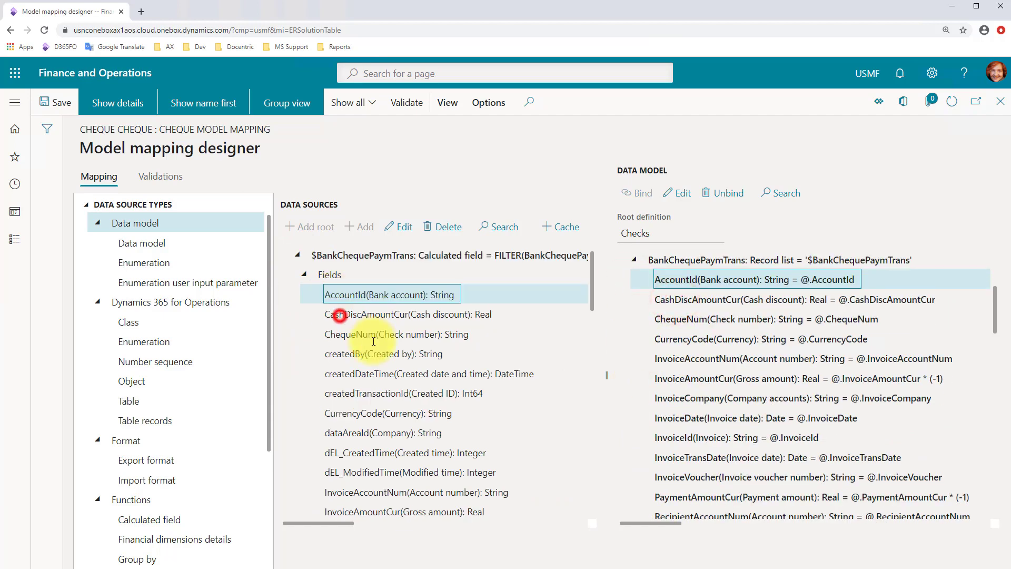
pyautogui.click(379, 315)
pyautogui.click(679, 300)
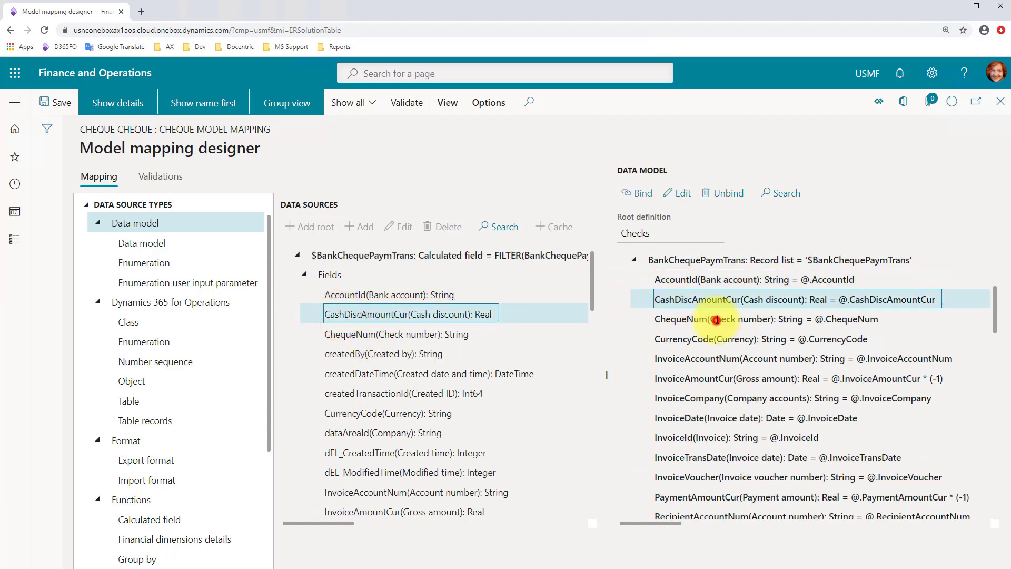
pyautogui.click(717, 320)
# - Validate the finished Cheque model mapping and collapse the validation details
pyautogui.click(406, 103)
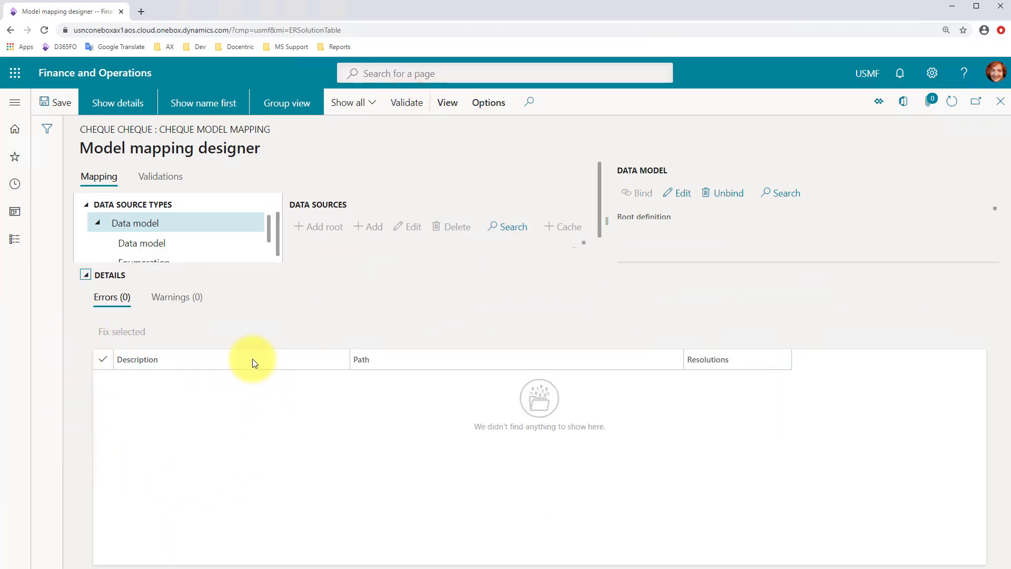
pyautogui.click(85, 276)
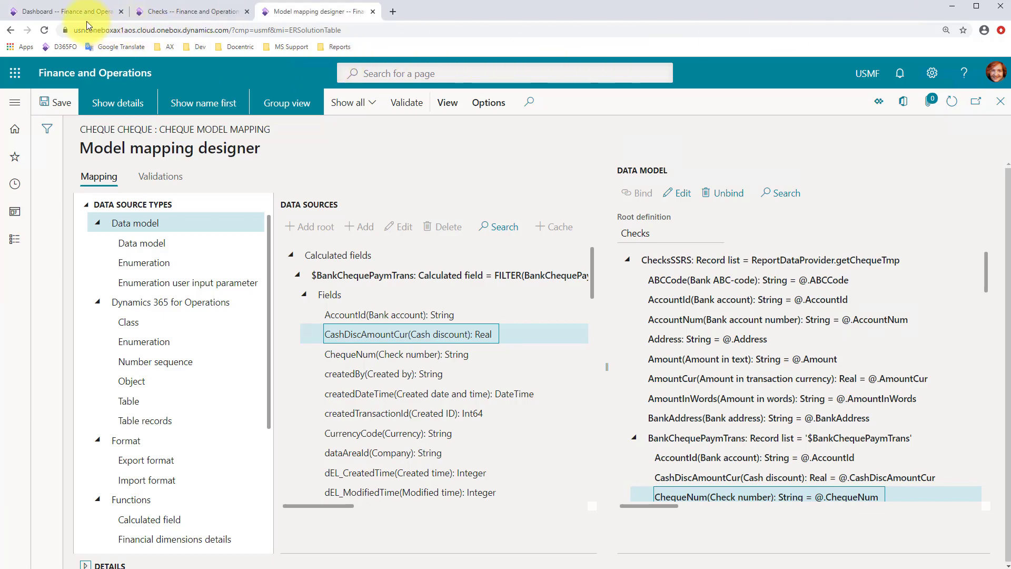
# - Open the Cheque_US.Report record in the Docentric AX reports list
pyautogui.click(51, 11)
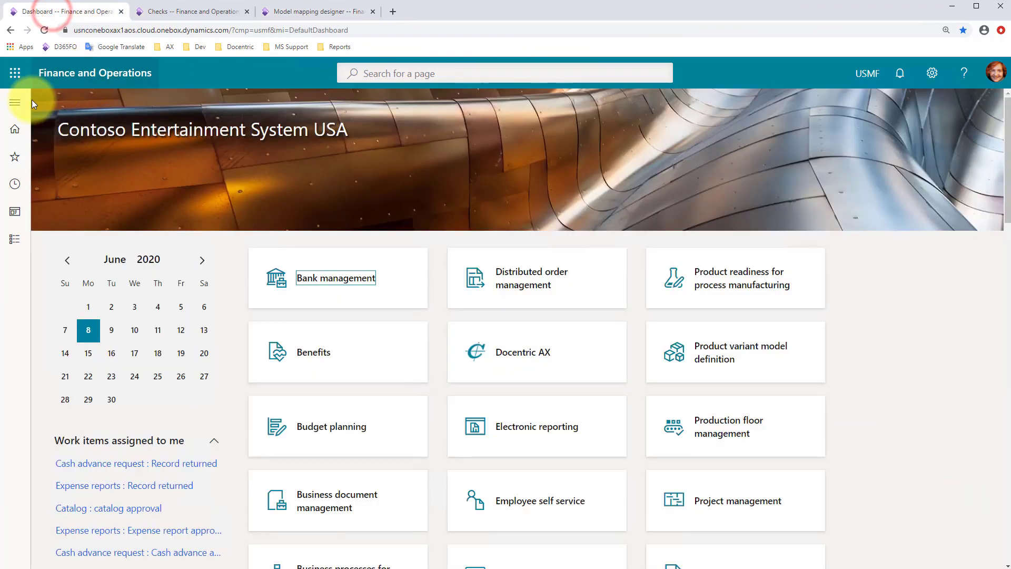
pyautogui.click(16, 104)
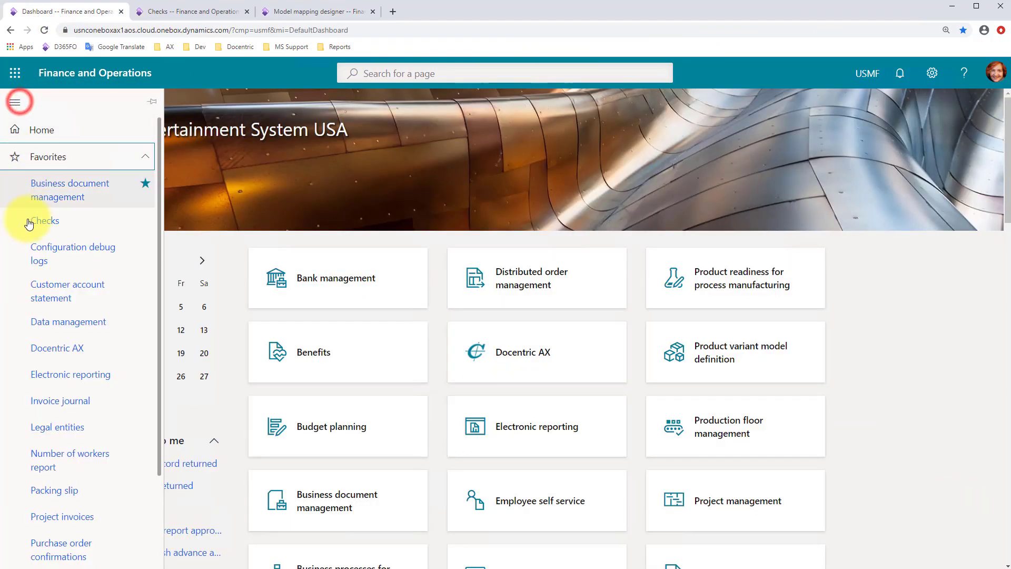
pyautogui.click(64, 348)
pyautogui.click(74, 237)
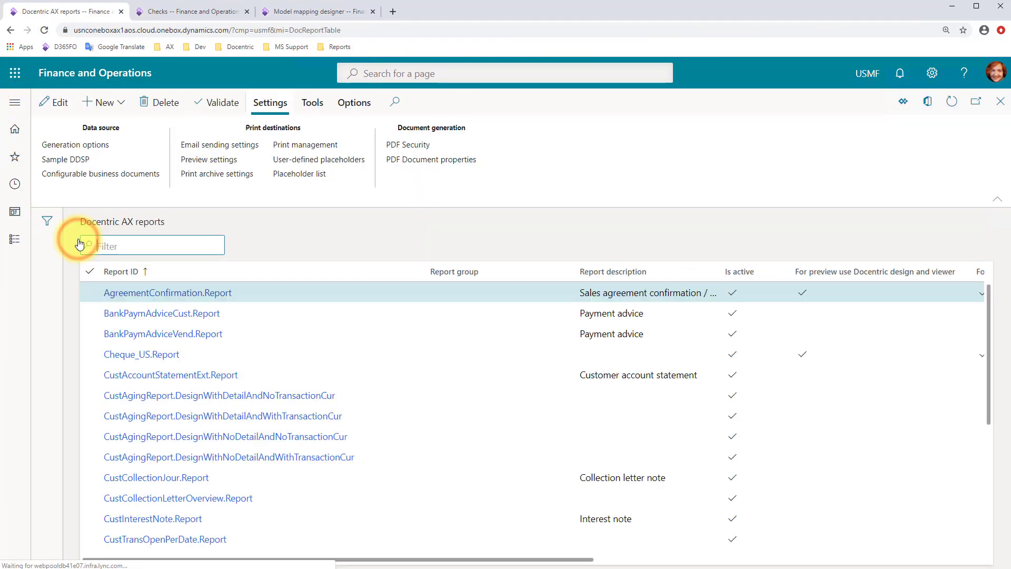
pyautogui.click(112, 354)
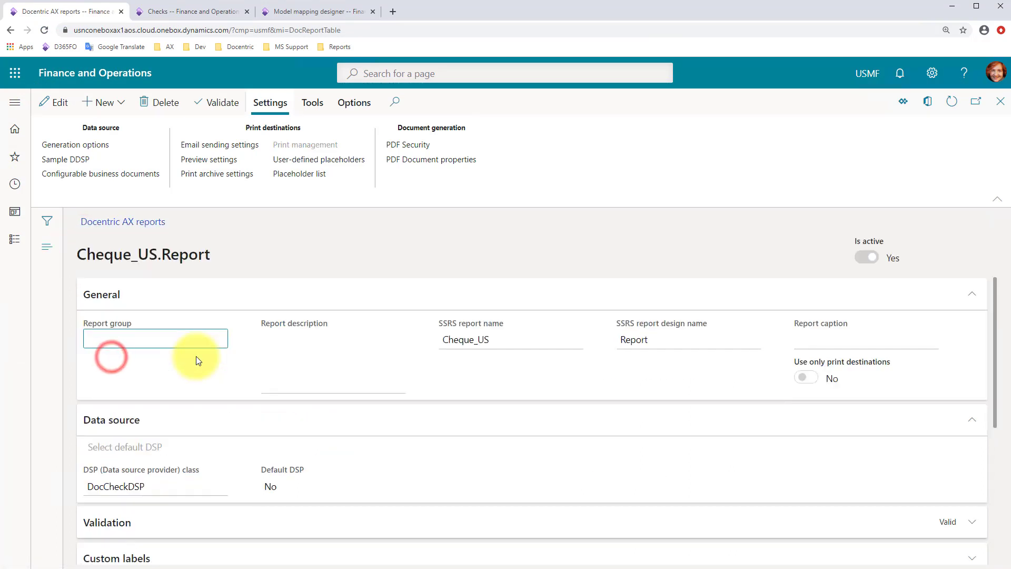
# - Set the ER model mapping of Cheque_US.Report to Cheque model mapping in its configurable business documents settings and save
pyautogui.click(95, 174)
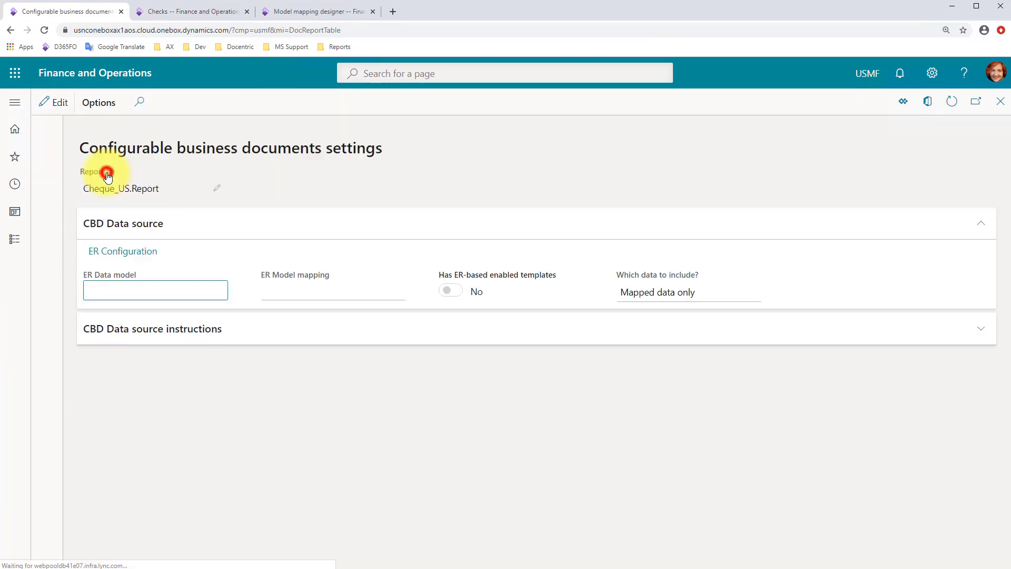
pyautogui.click(53, 103)
pyautogui.click(398, 291)
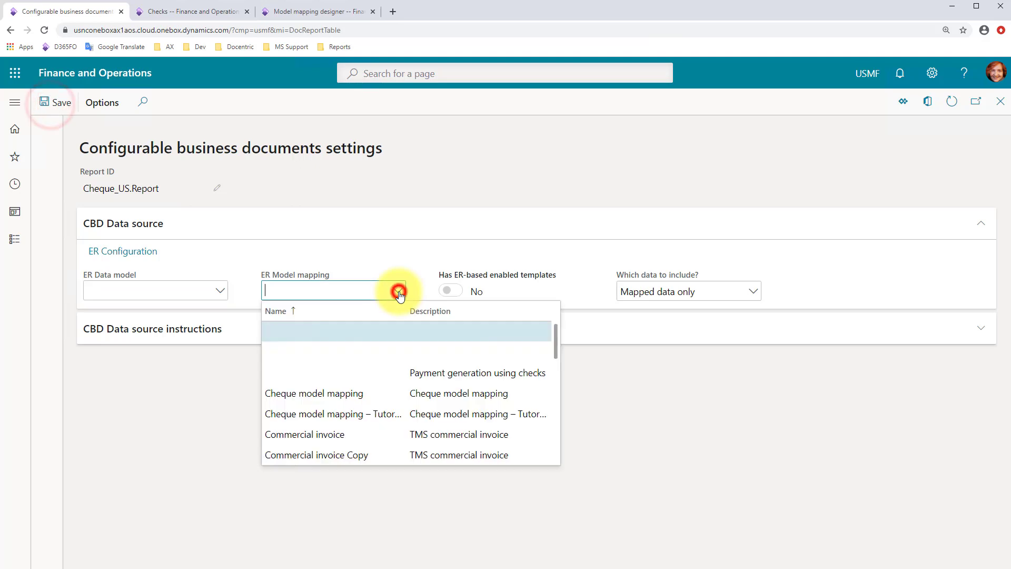
pyautogui.click(338, 393)
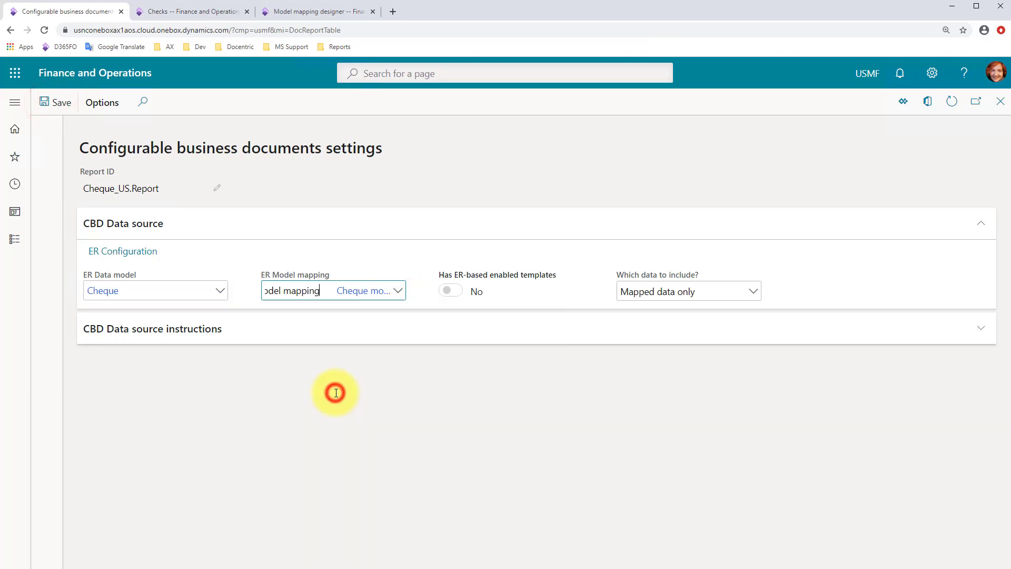
pyautogui.click(49, 103)
pyautogui.press('Escape')
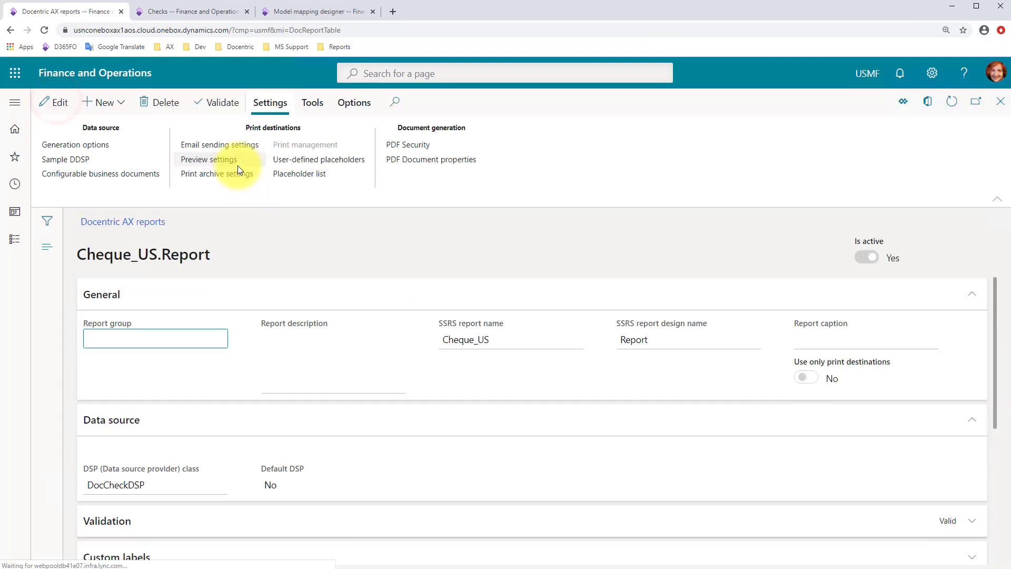
# - Enable DDSP generation when Cheque_US.Report runs, choose Both SSRS and CBD DDSP, and save the generation options
pyautogui.click(88, 146)
pyautogui.click(53, 103)
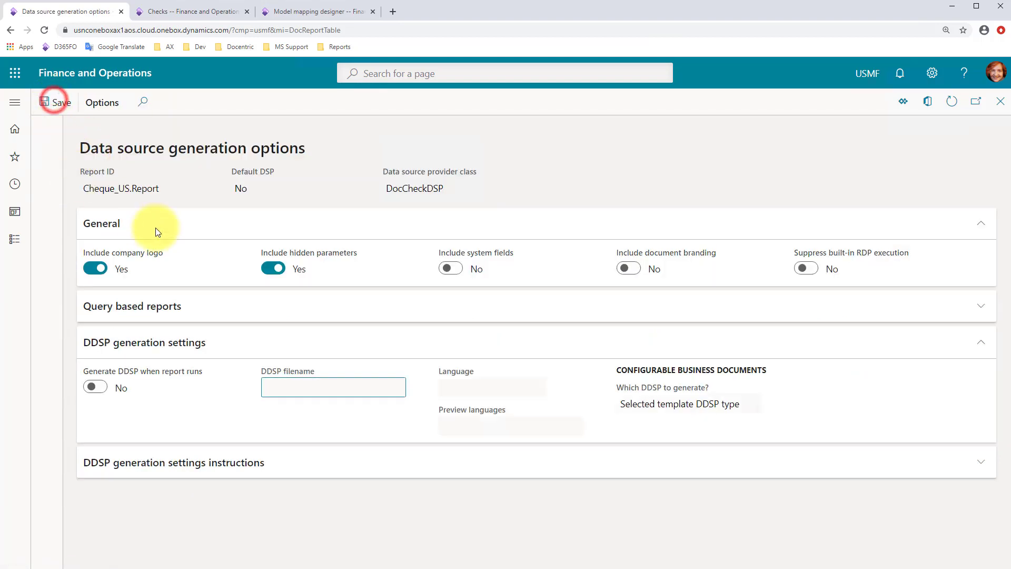
pyautogui.click(95, 386)
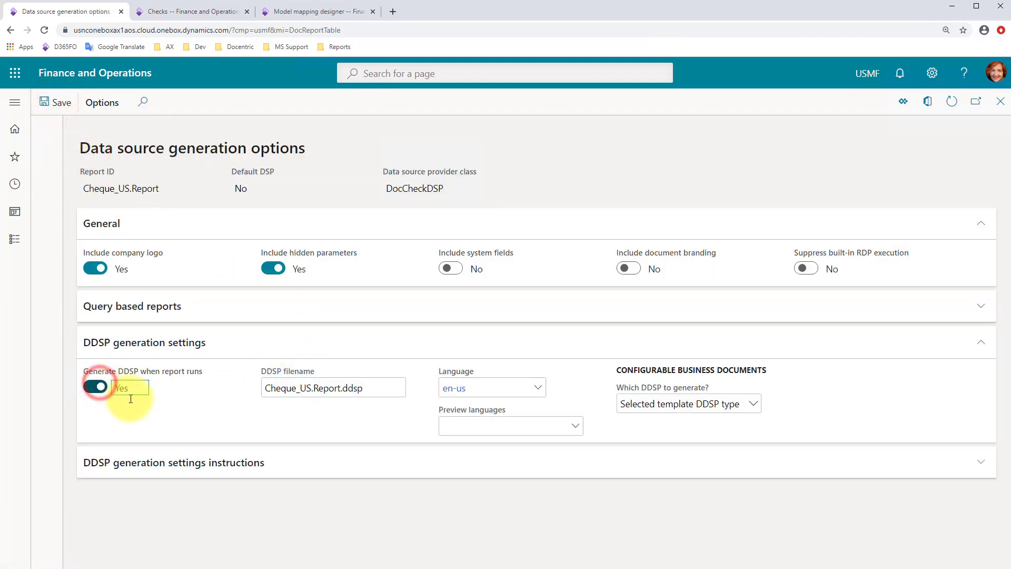
pyautogui.click(756, 405)
pyautogui.click(667, 442)
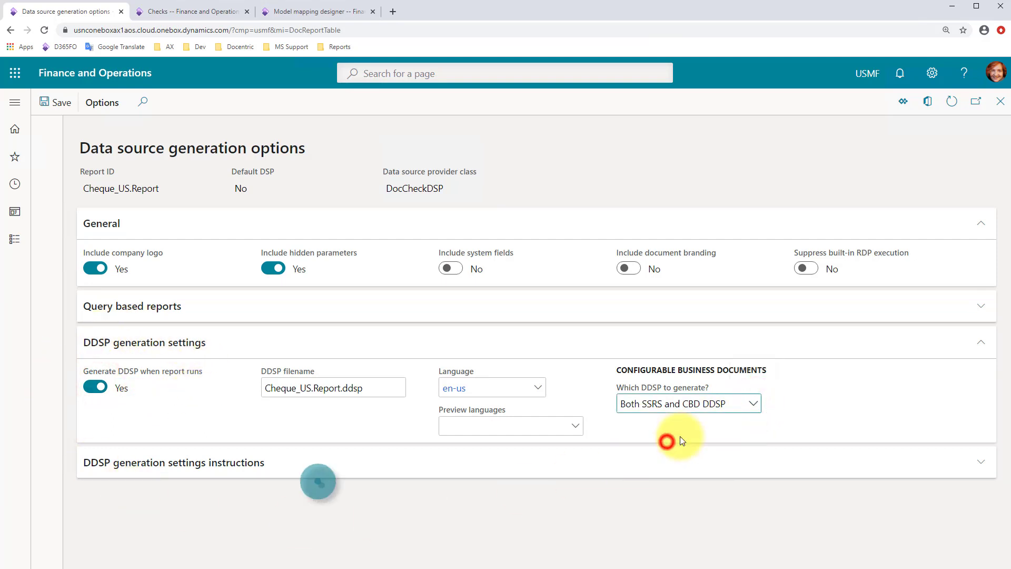
pyautogui.click(49, 104)
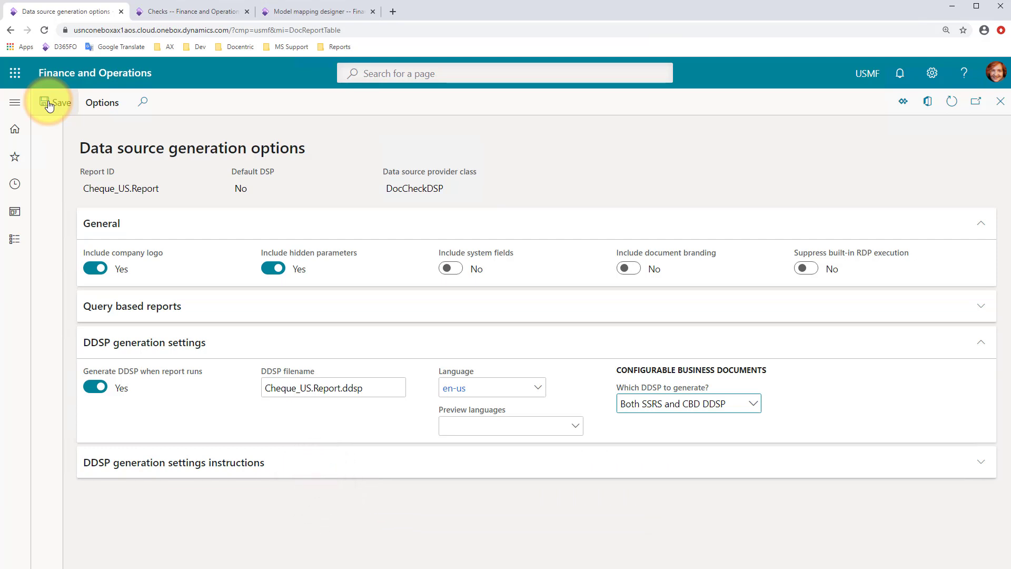
pyautogui.click(49, 104)
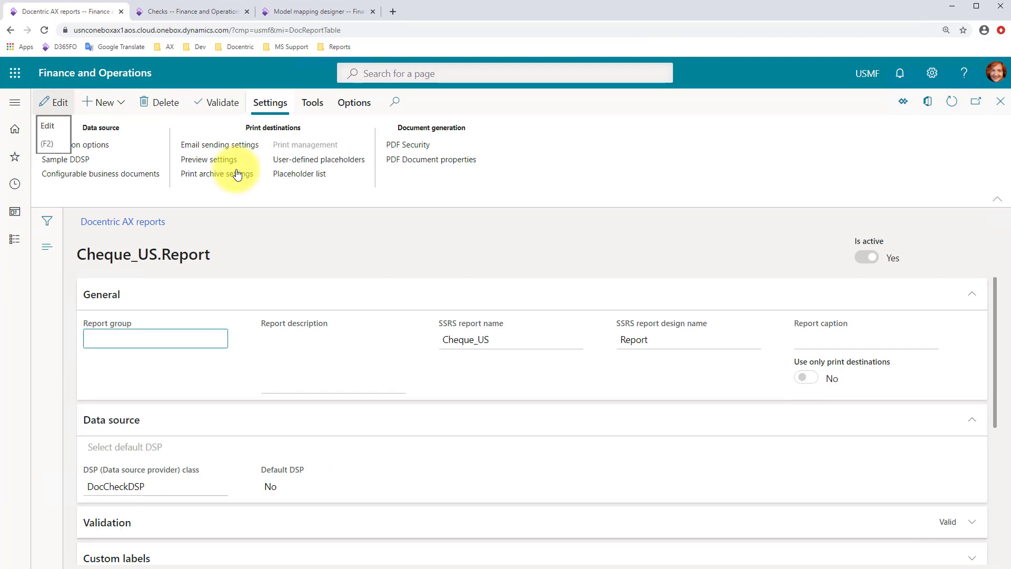
# - Print the checks to generate the DDSP files, and open the downloaded Cheque_US.Report_CBD (11).ddsp in Notepad++
pyautogui.click(195, 12)
pyautogui.click(450, 103)
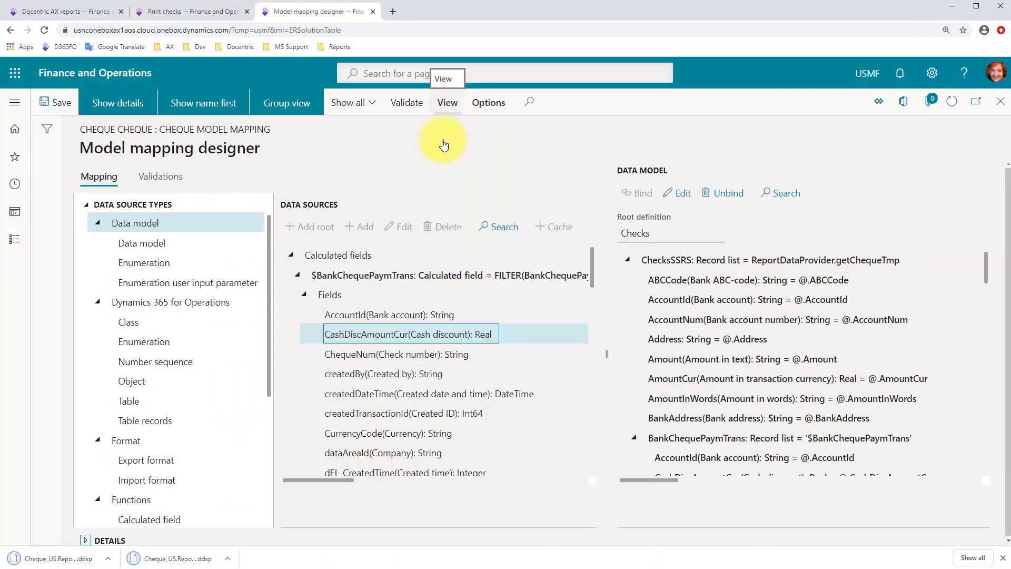
pyautogui.click(108, 559)
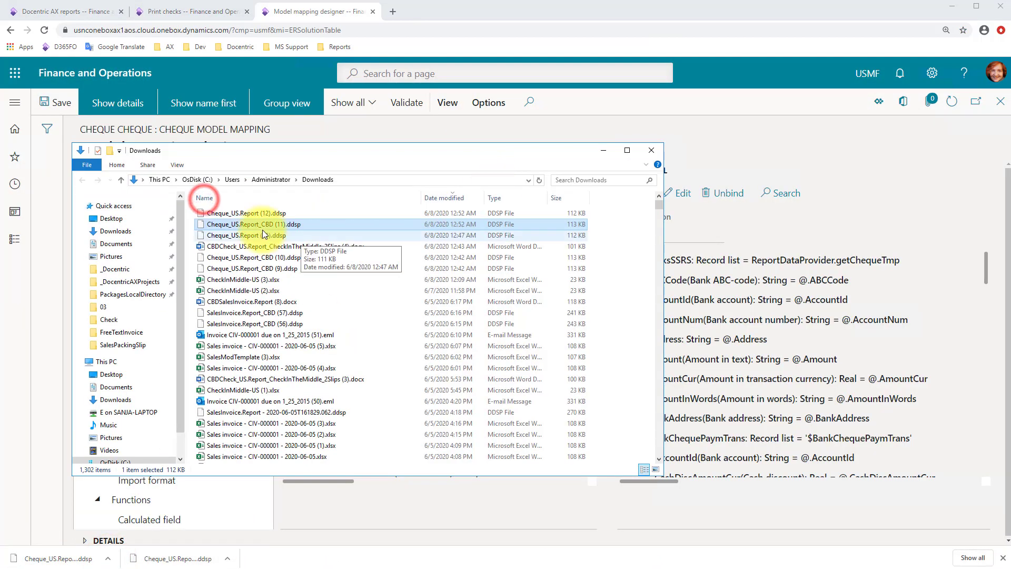
pyautogui.rightClick(248, 224)
pyautogui.click(200, 243)
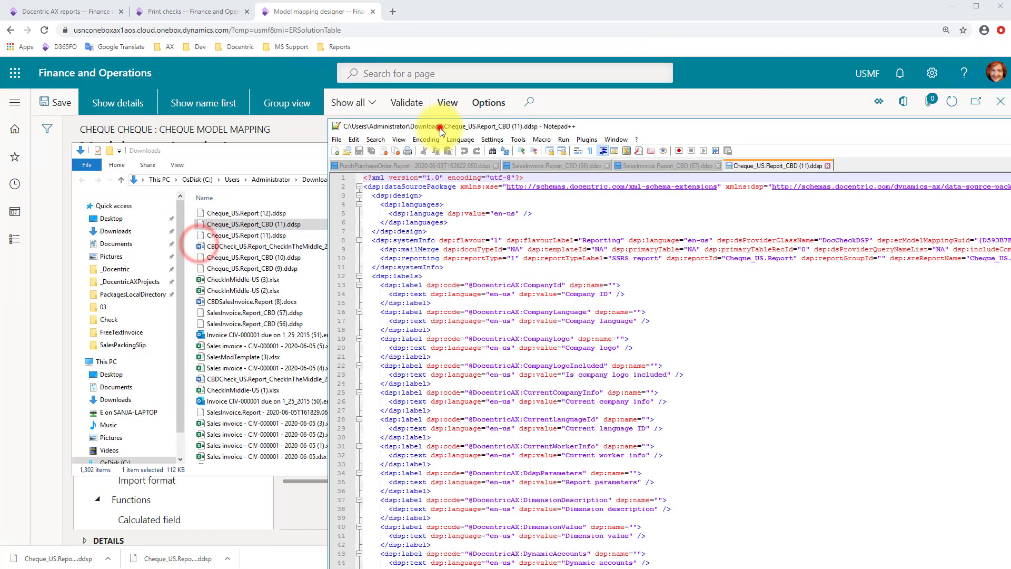
# - Search the DDSP file for reportdata, examine its Checks, ChecksSSRS and BankChequePaymTrans elements, and put the file and Downloads windows away
pyautogui.hotkey('ctrl', 'f')
pyautogui.press('Return')
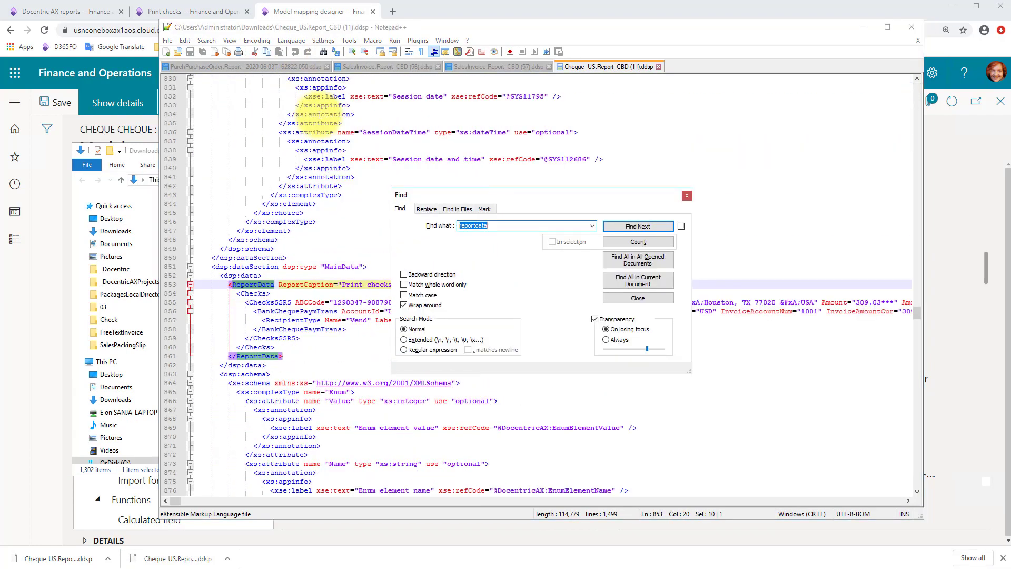
pyautogui.press('Escape')
pyautogui.click(257, 293)
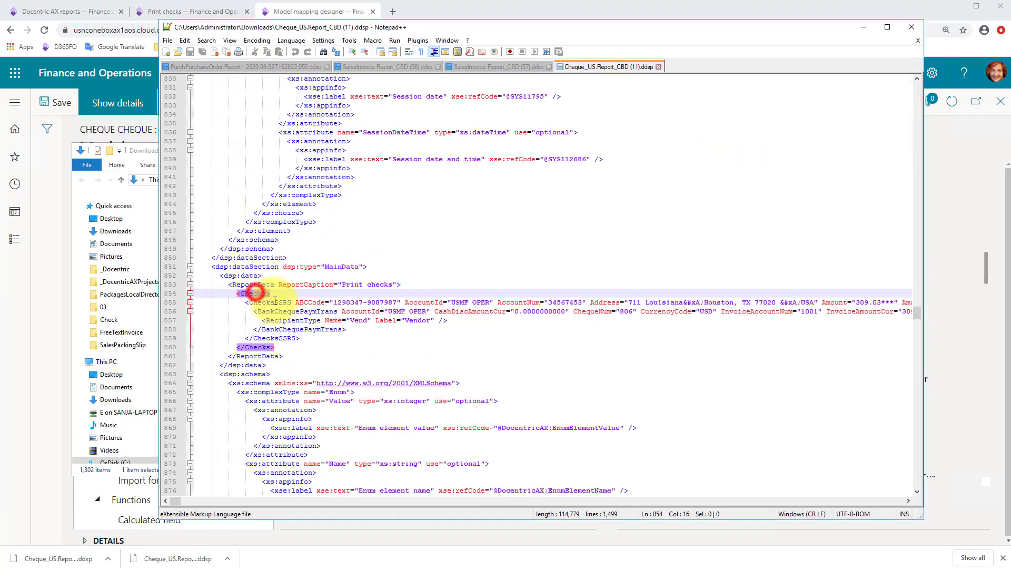
pyautogui.click(284, 303)
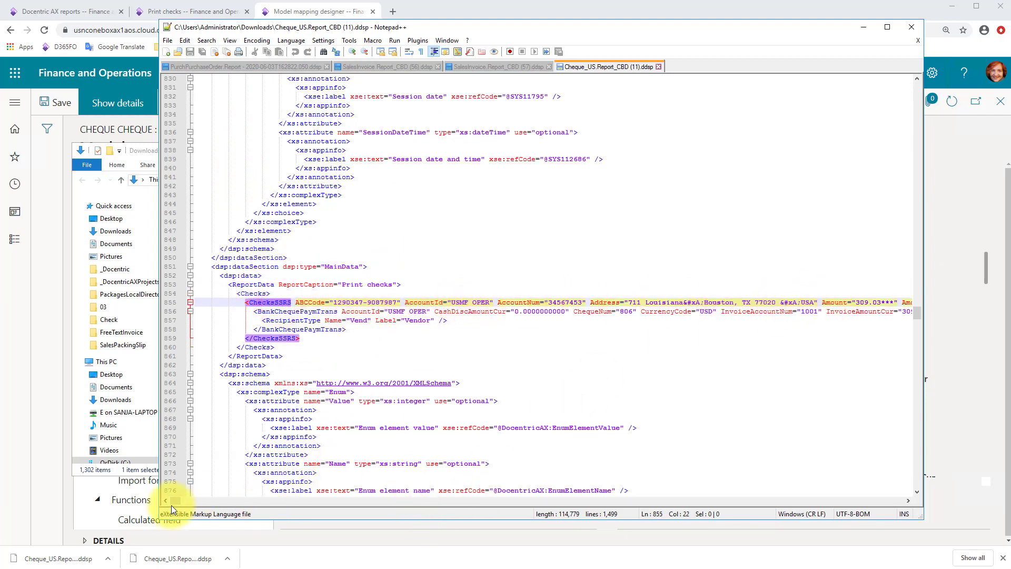
pyautogui.moveTo(171, 501)
pyautogui.mouseDown()
pyautogui.moveTo(229, 495)
pyautogui.moveTo(172, 499)
pyautogui.mouseUp()
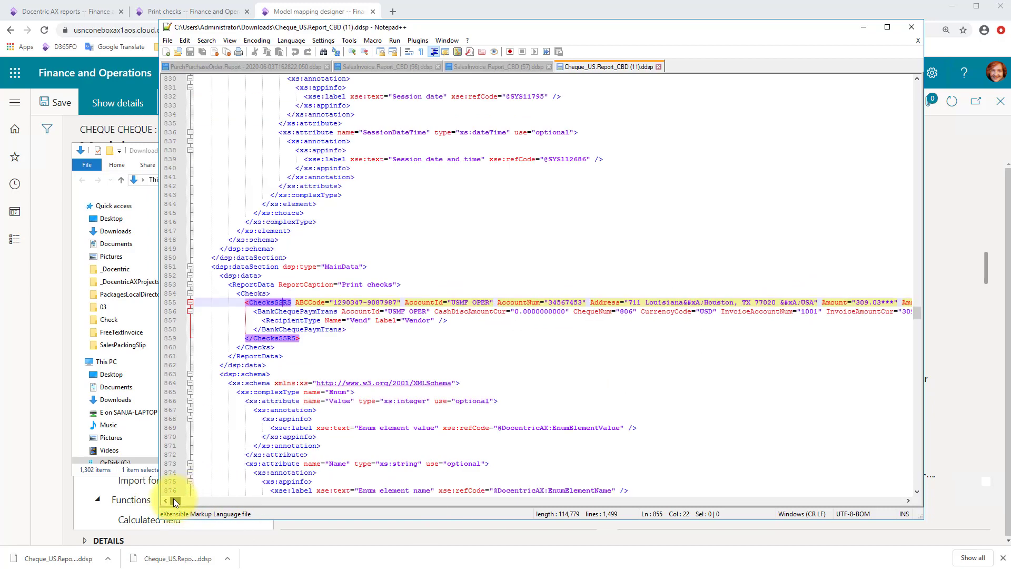
pyautogui.click(312, 311)
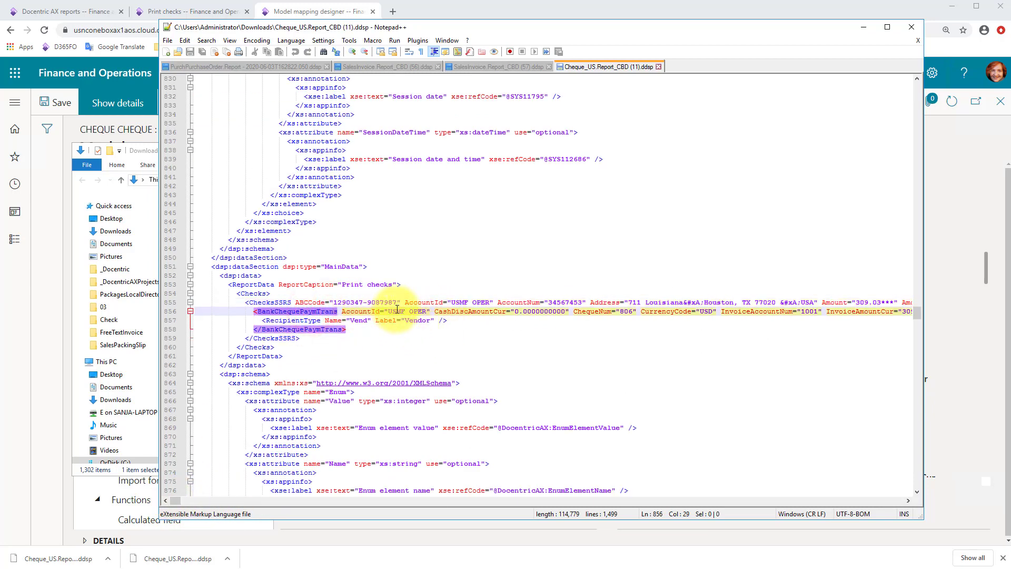
pyautogui.doubleClick(624, 311)
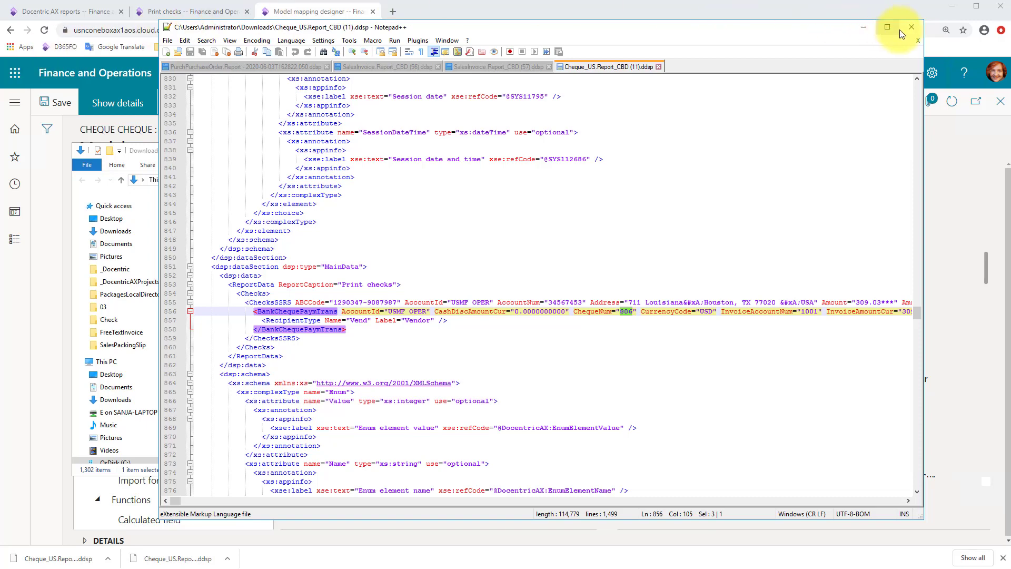
pyautogui.click(917, 29)
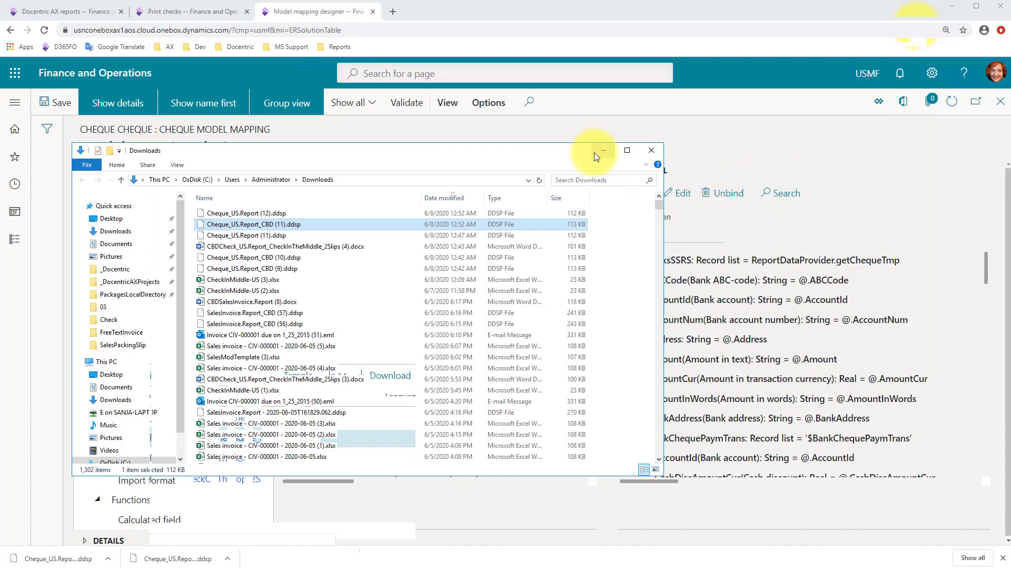
pyautogui.click(603, 153)
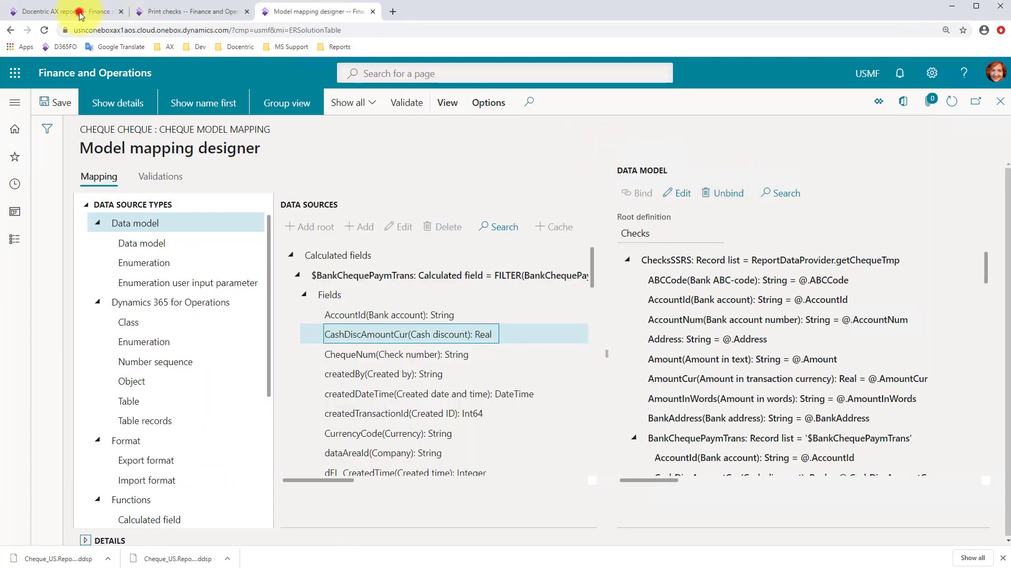
# - Download the Check_US.Report_CheckInTheMiddle_2Slips template of Cheque_US.Report and open it for editing in Word
pyautogui.click(38, 12)
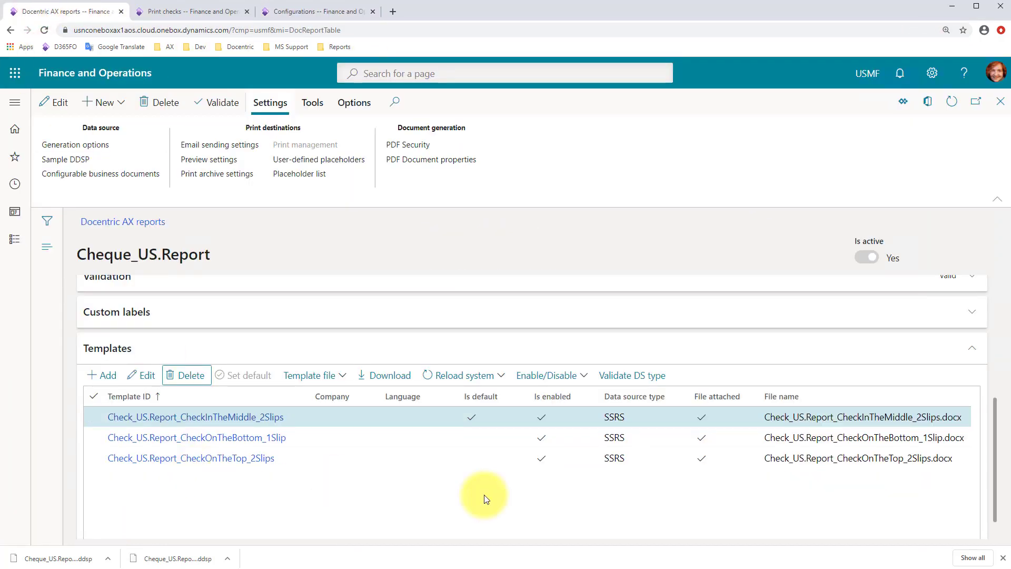
pyautogui.click(1002, 559)
pyautogui.click(378, 376)
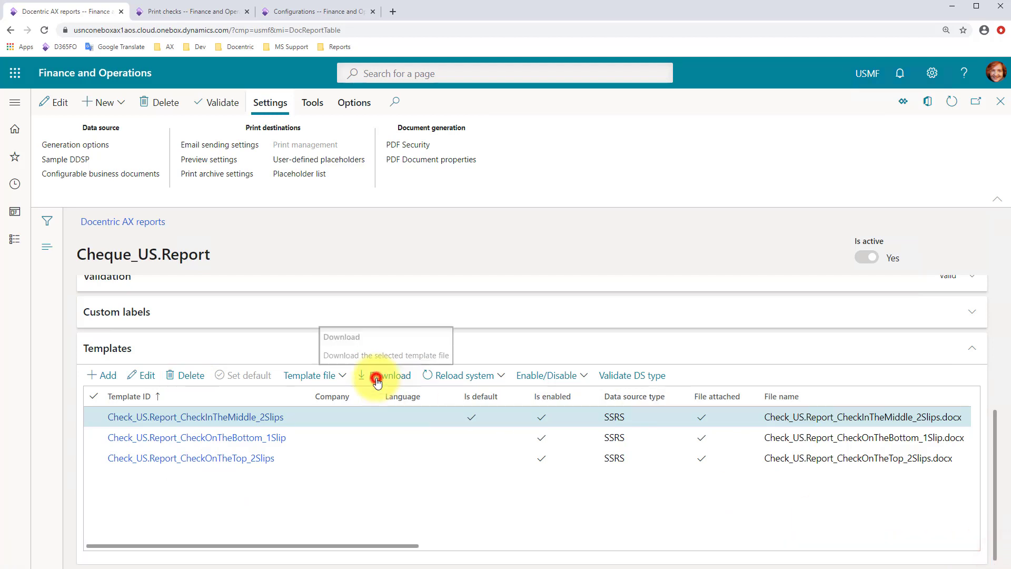
pyautogui.click(22, 557)
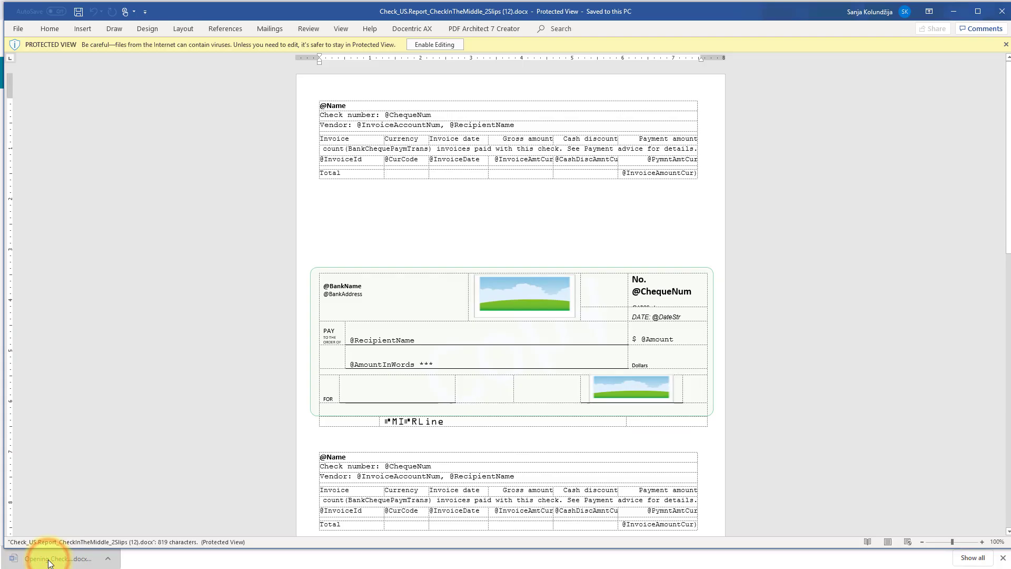
pyautogui.click(432, 44)
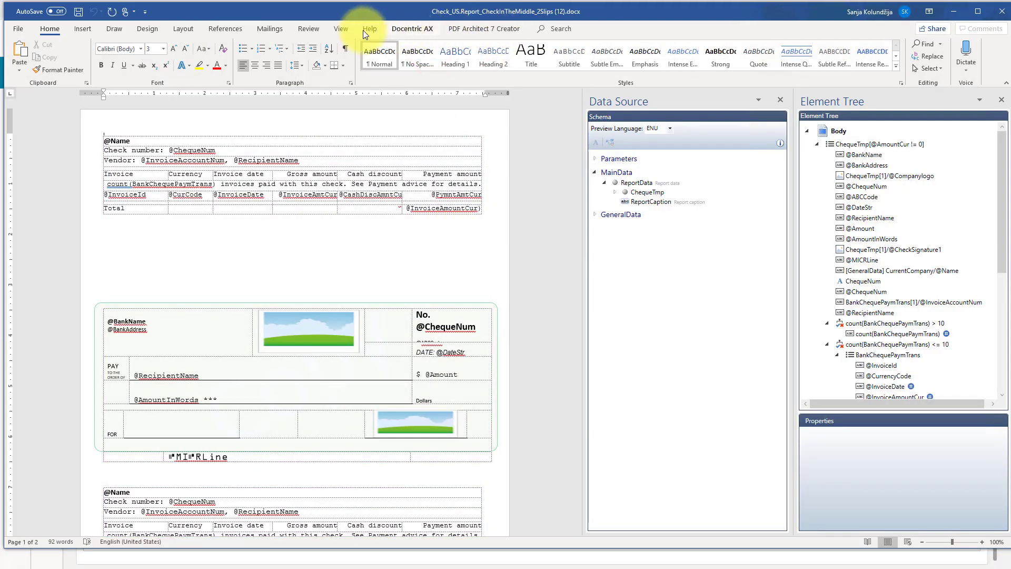
# - Load Cheque_US.Report_CBD (13).ddsp as the data source of the check template
pyautogui.click(412, 28)
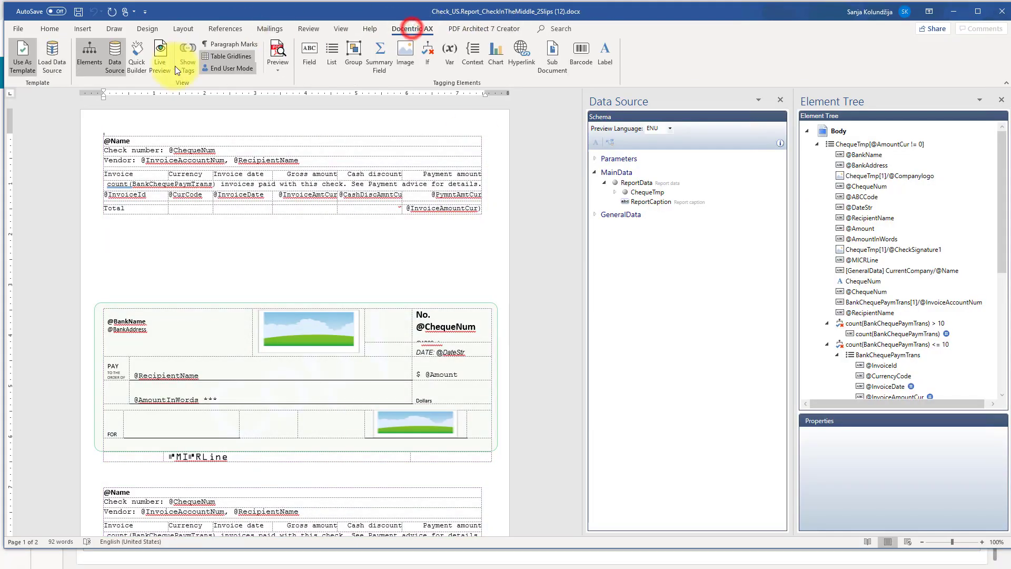
pyautogui.click(52, 53)
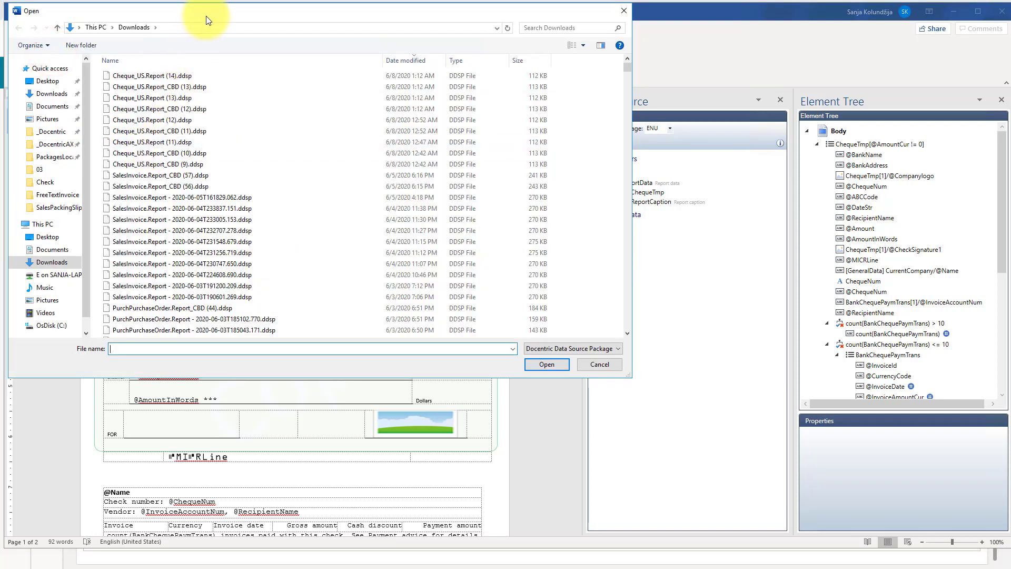
pyautogui.moveTo(628, 376); pyautogui.dragTo(538, 319)
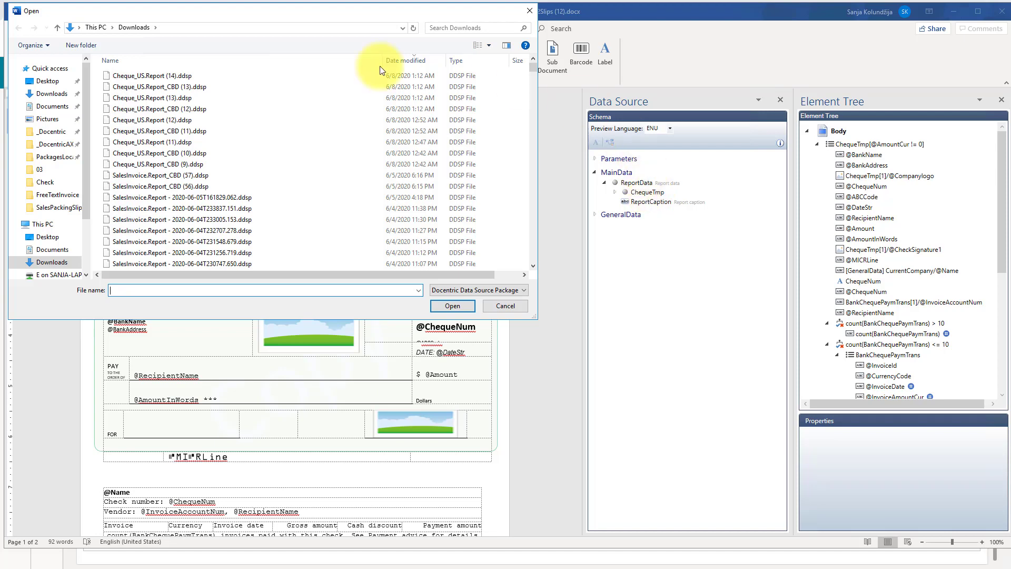
pyautogui.doubleClick(165, 87)
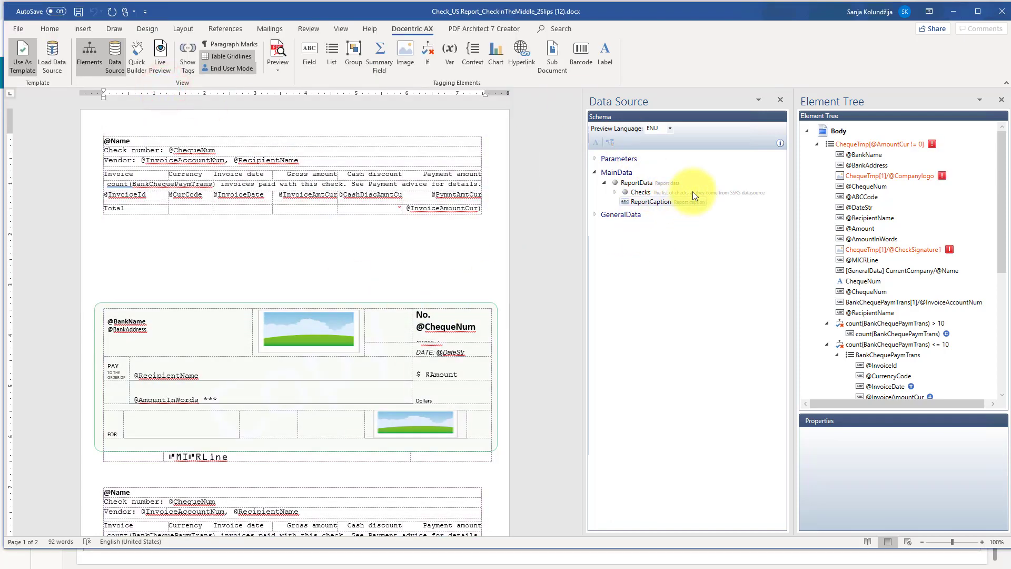
pyautogui.click(614, 192)
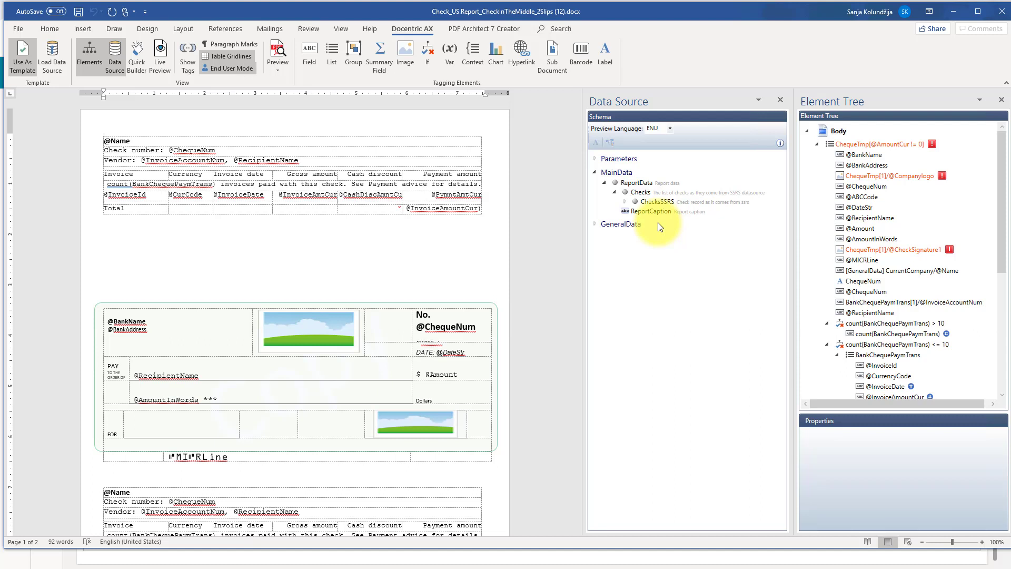
pyautogui.click(890, 144)
pyautogui.rightClick(898, 146)
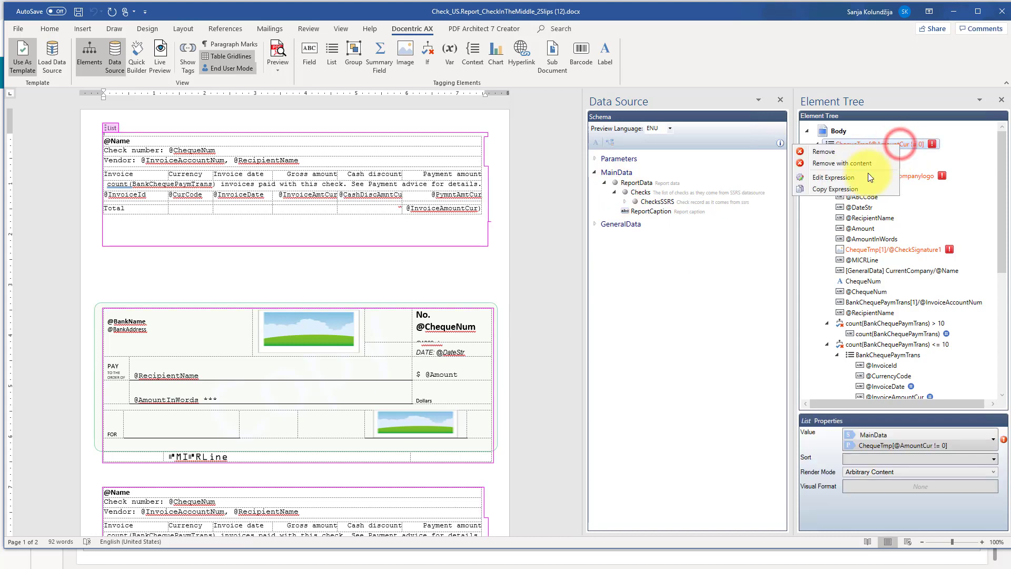
pyautogui.click(868, 178)
pyautogui.moveTo(493, 149); pyautogui.dragTo(493, 229)
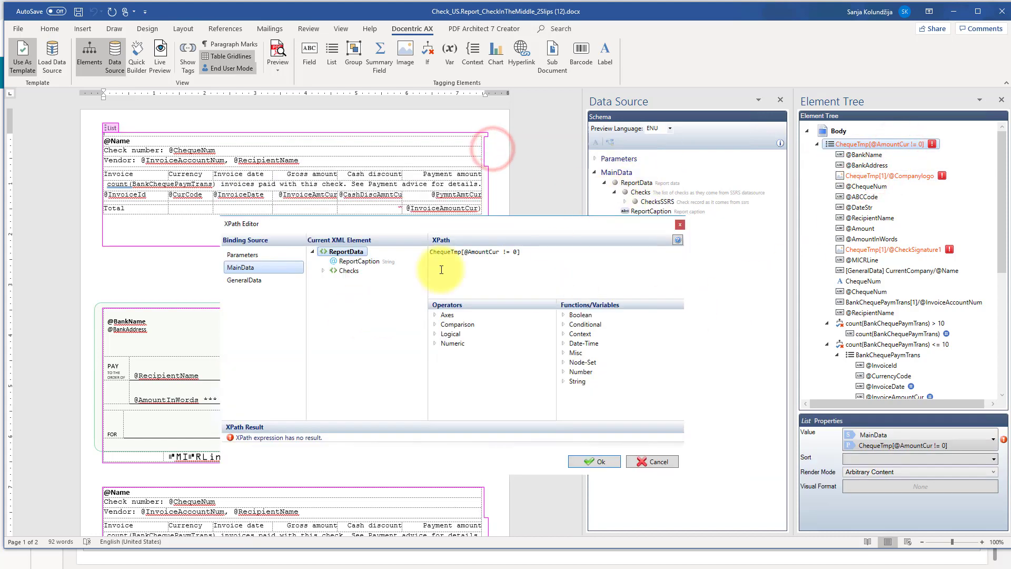
pyautogui.moveTo(430, 252); pyautogui.dragTo(461, 252)
pyautogui.press('Delete')
pyautogui.doubleClick(350, 270)
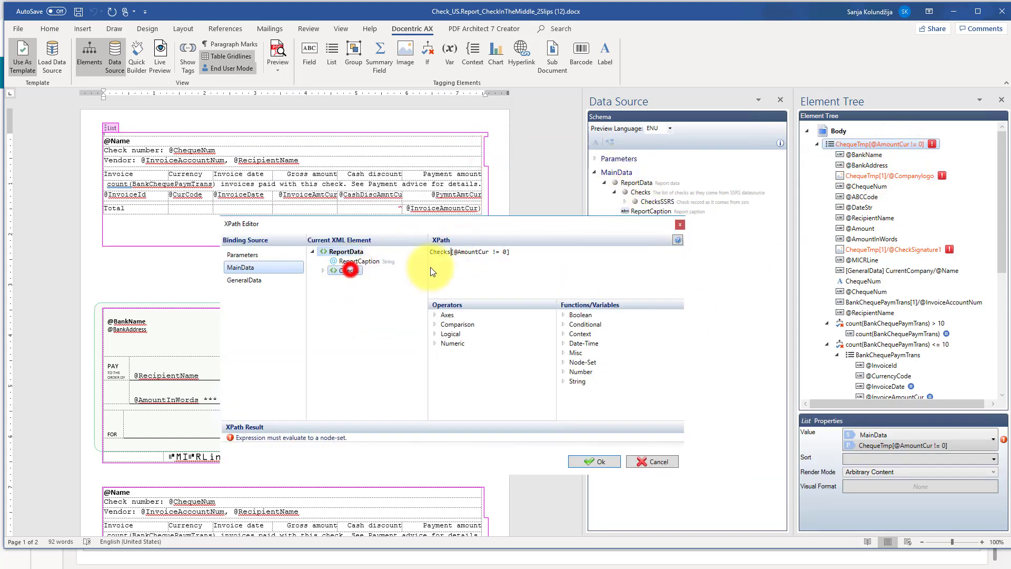
pyautogui.click(323, 270)
pyautogui.doubleClick(366, 279)
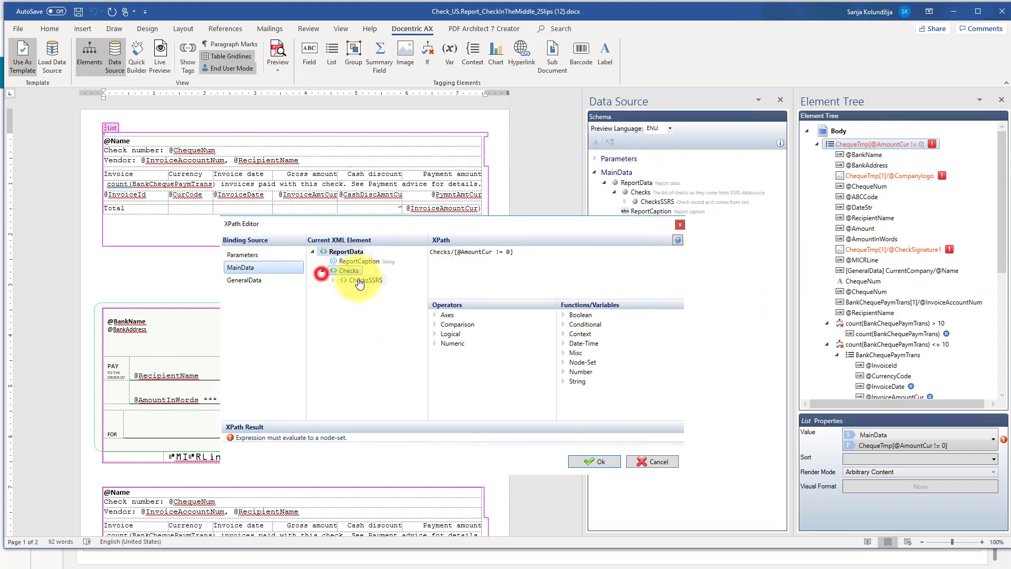
pyautogui.click(597, 462)
pyautogui.click(861, 175)
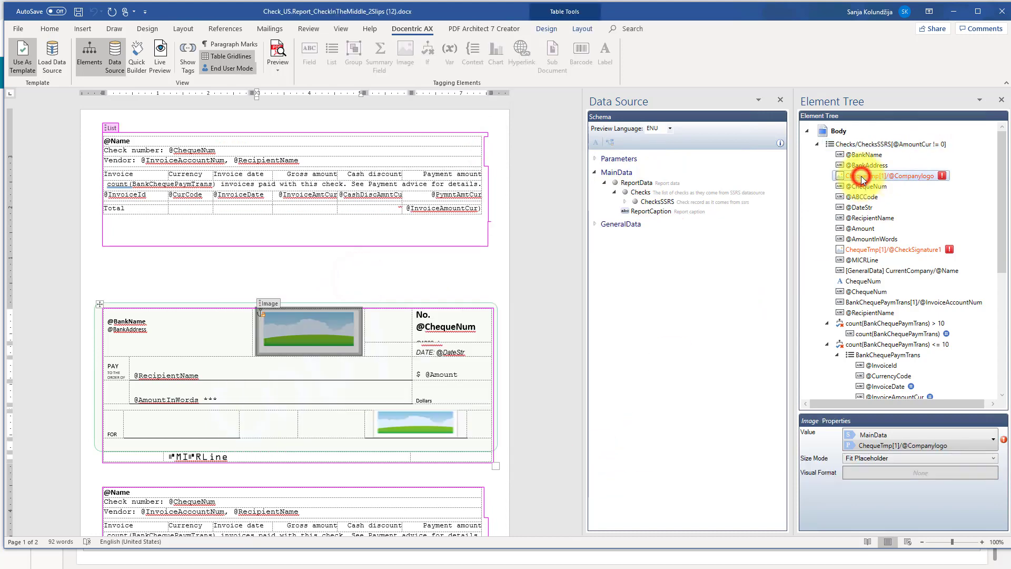
pyautogui.rightClick(861, 176)
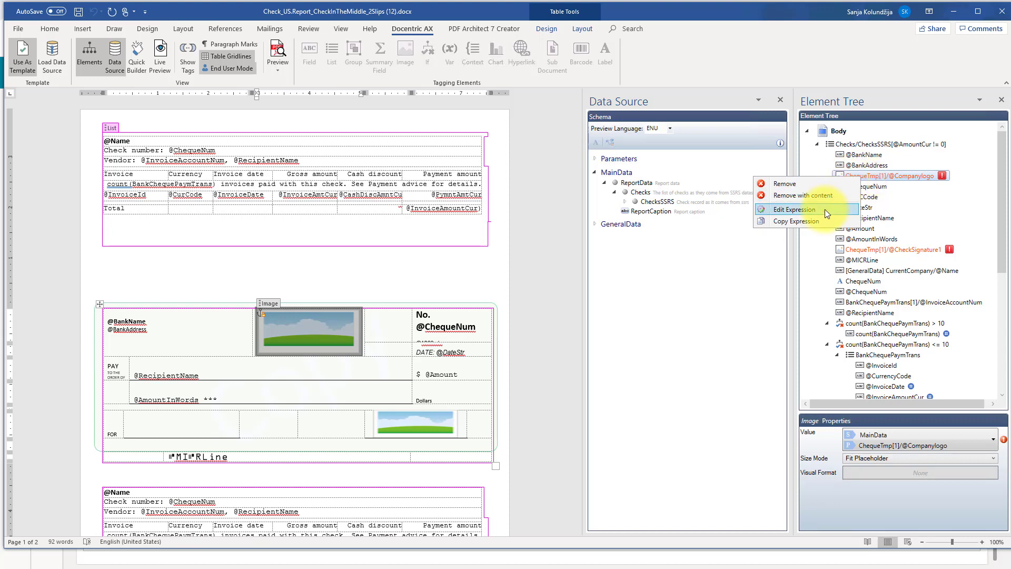
pyautogui.click(825, 210)
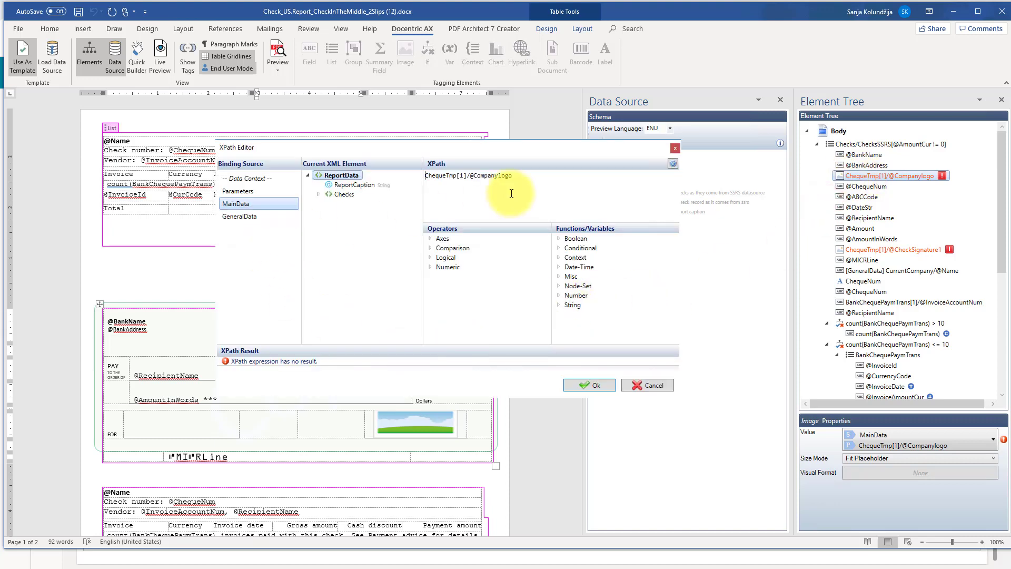
pyautogui.click(362, 185)
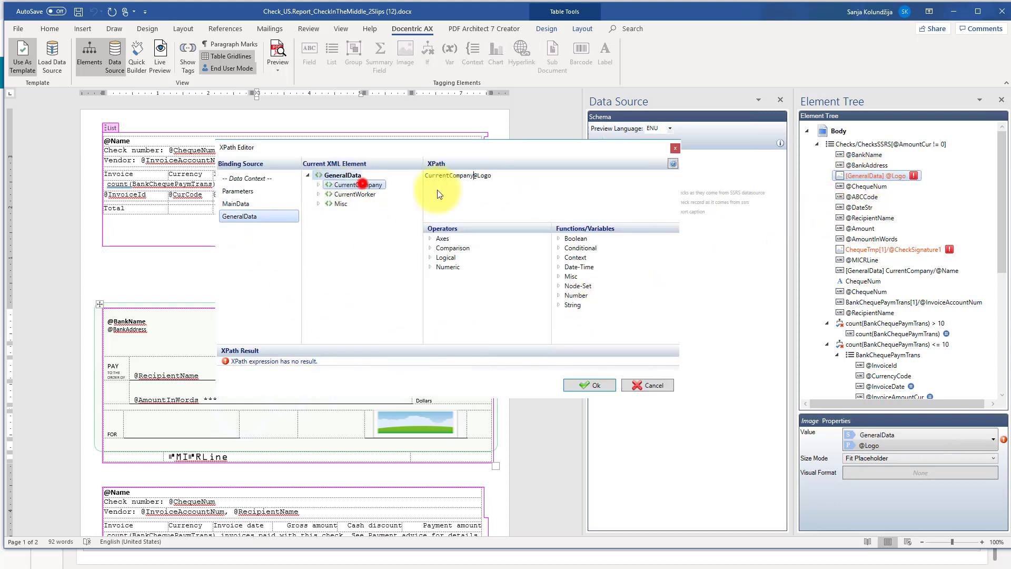
pyautogui.click(600, 385)
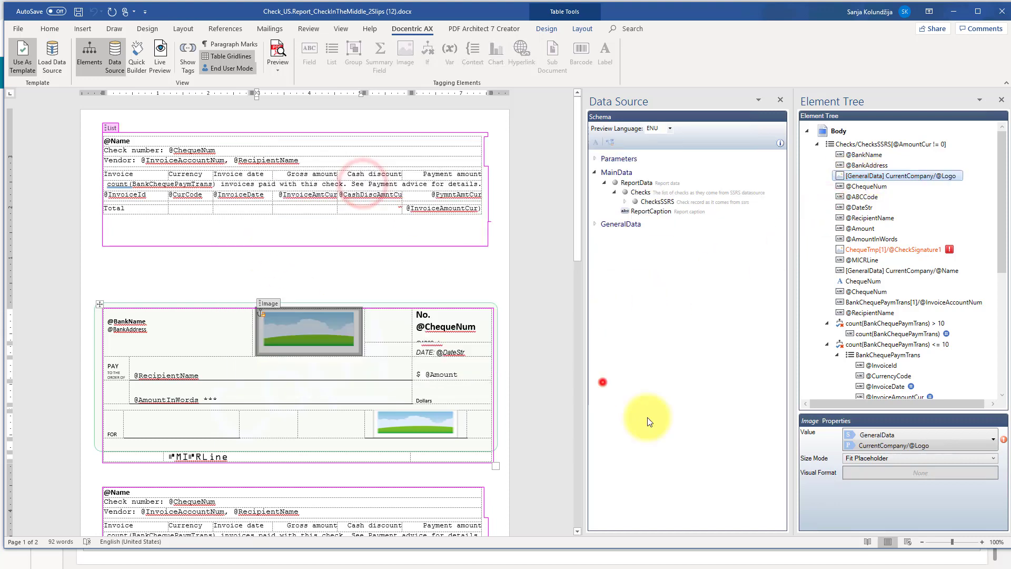
pyautogui.rightClick(891, 250)
pyautogui.click(830, 283)
pyautogui.doubleClick(453, 176)
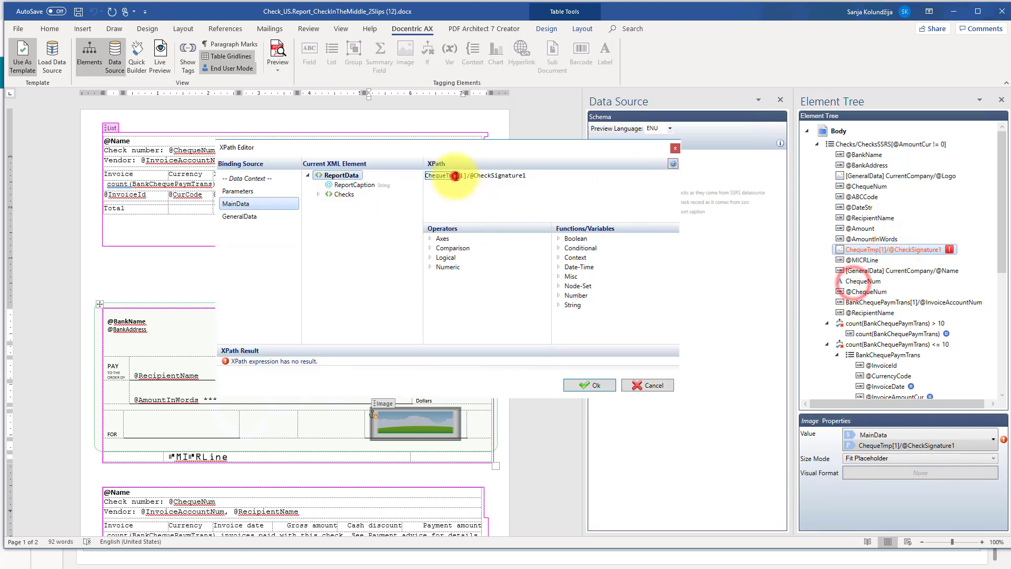
pyautogui.write('Checks')
pyautogui.click(340, 194)
pyautogui.click(319, 193)
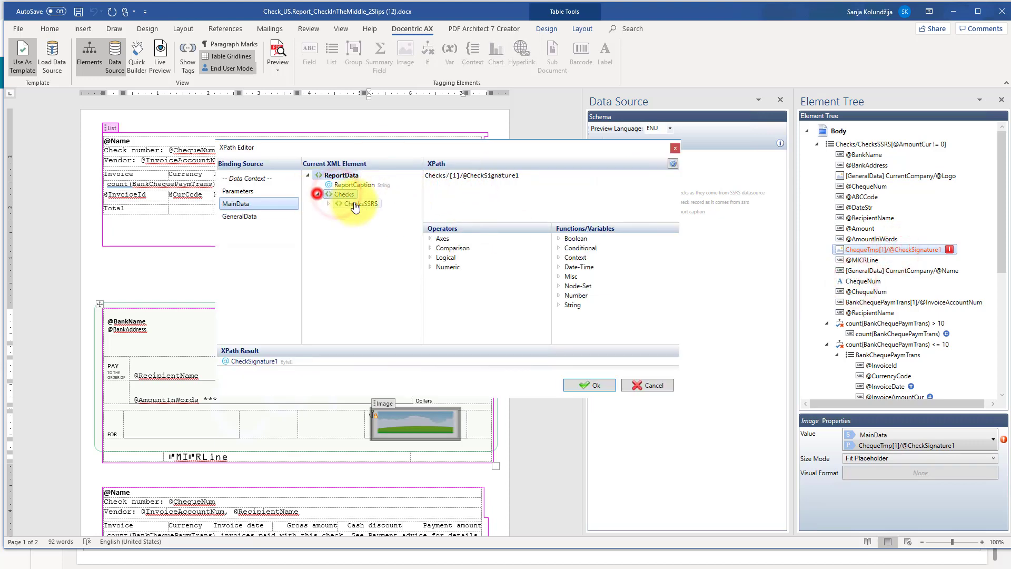
pyautogui.click(353, 204)
pyautogui.click(590, 385)
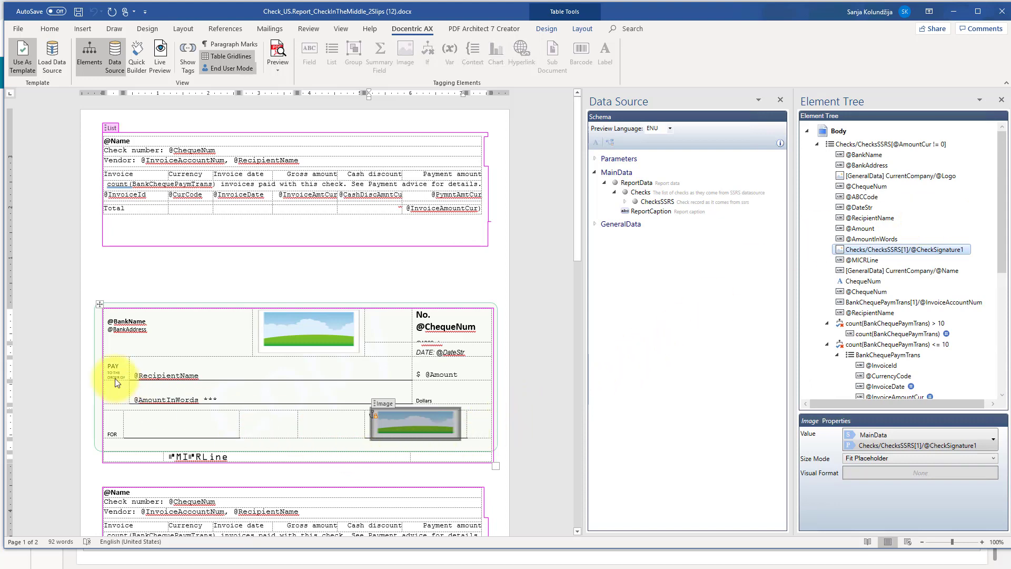
# - Open the page header for editing and give the check's rounded background shape a blue solid outline
pyautogui.doubleClick(150, 119)
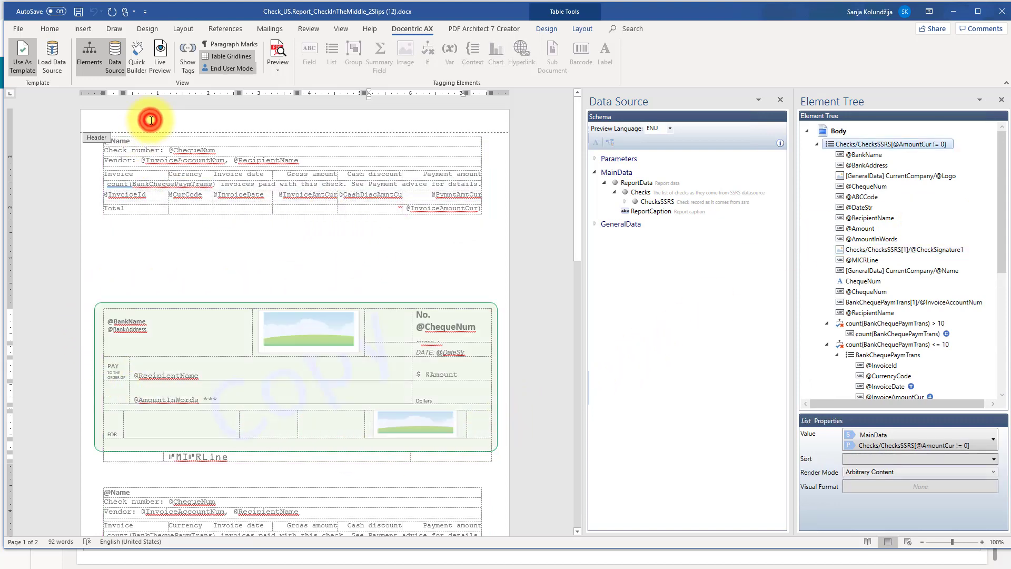
pyautogui.rightClick(494, 307)
pyautogui.click(534, 510)
pyautogui.click(890, 259)
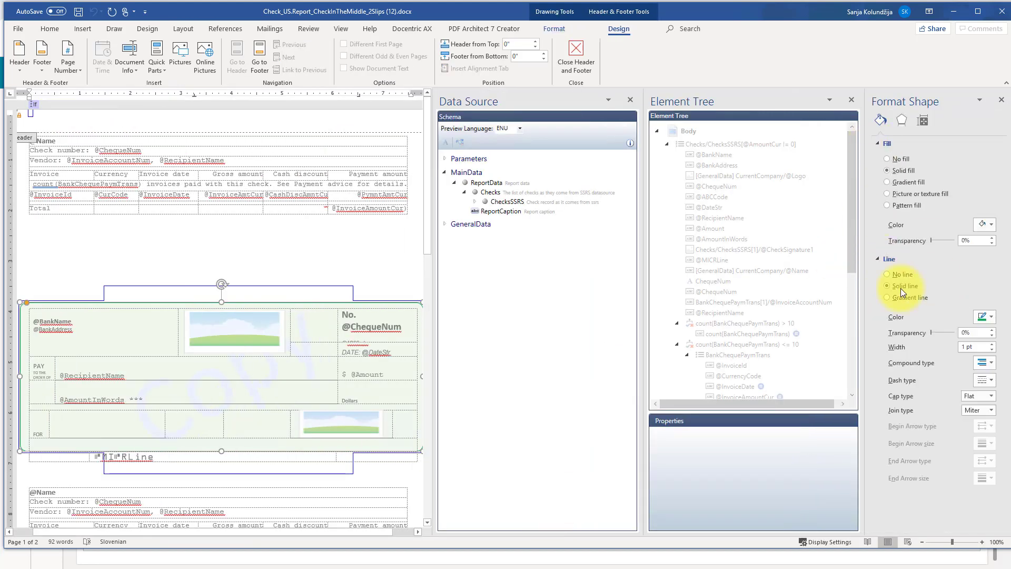
pyautogui.click(992, 317)
pyautogui.press('Escape')
pyautogui.click(890, 258)
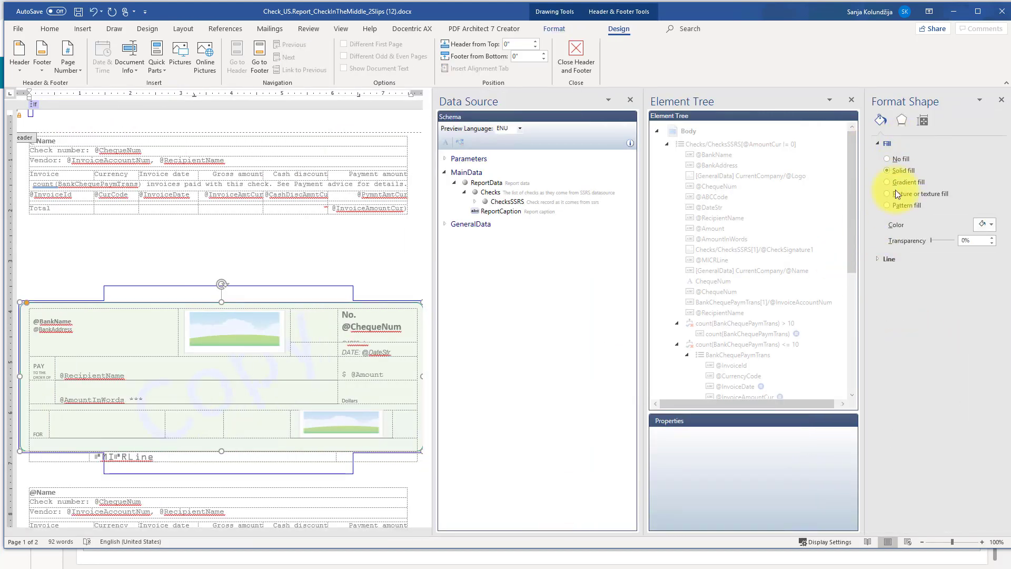
# - Fill the check's background shape with a texture at about 66% transparency and close the shape formatting
pyautogui.click(915, 205)
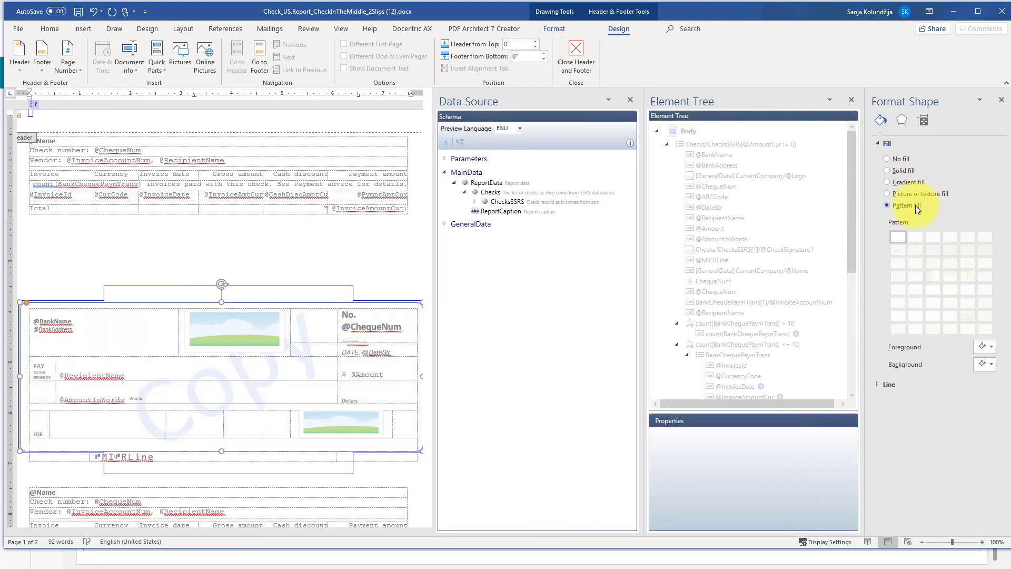
pyautogui.click(887, 193)
pyautogui.moveTo(939, 271); pyautogui.dragTo(948, 271)
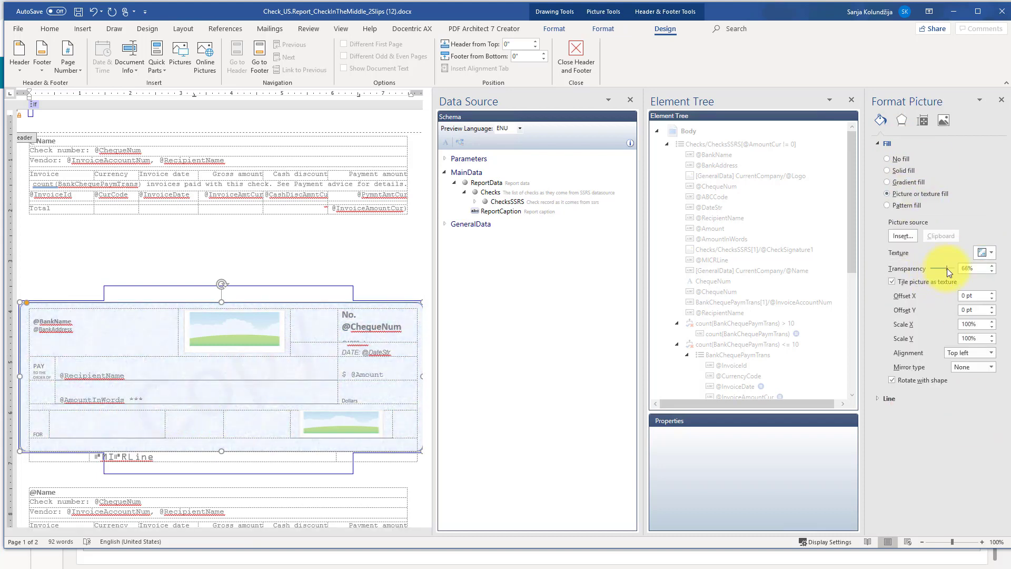
pyautogui.click(1001, 100)
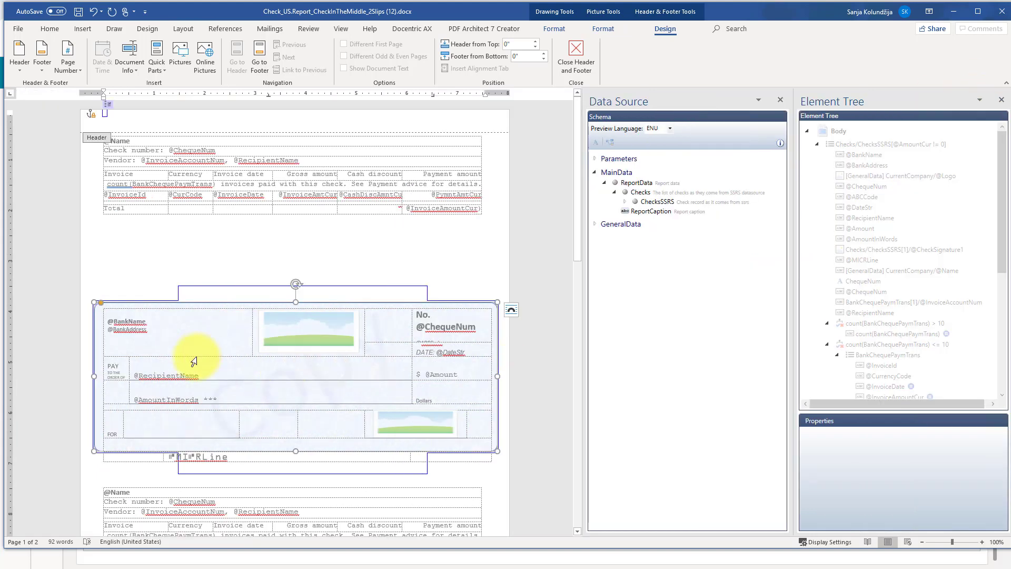
# - Leave the header and color the check number, bank name and bank address text blue
pyautogui.doubleClick(463, 317)
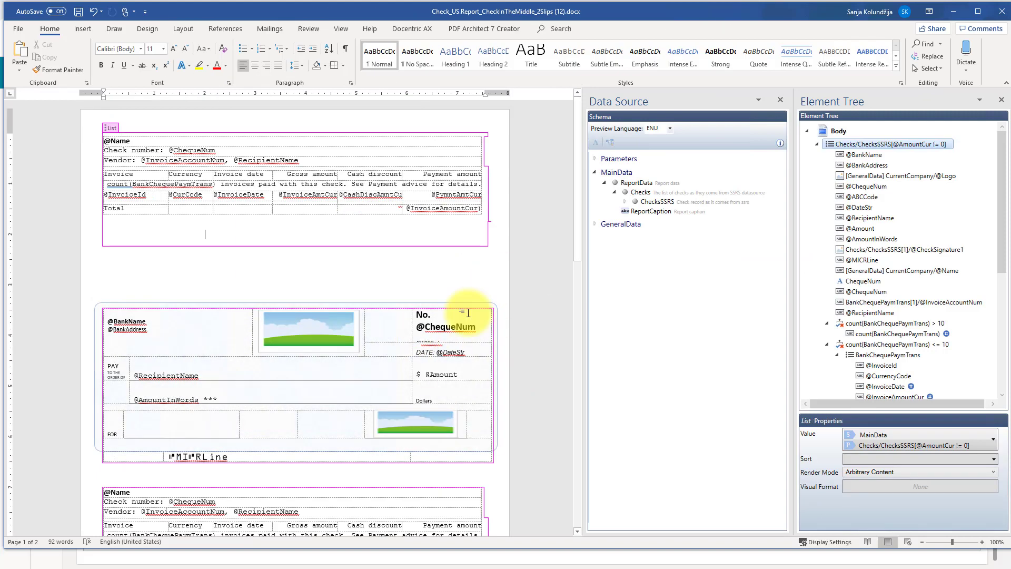
pyautogui.click(226, 65)
pyautogui.click(350, 135)
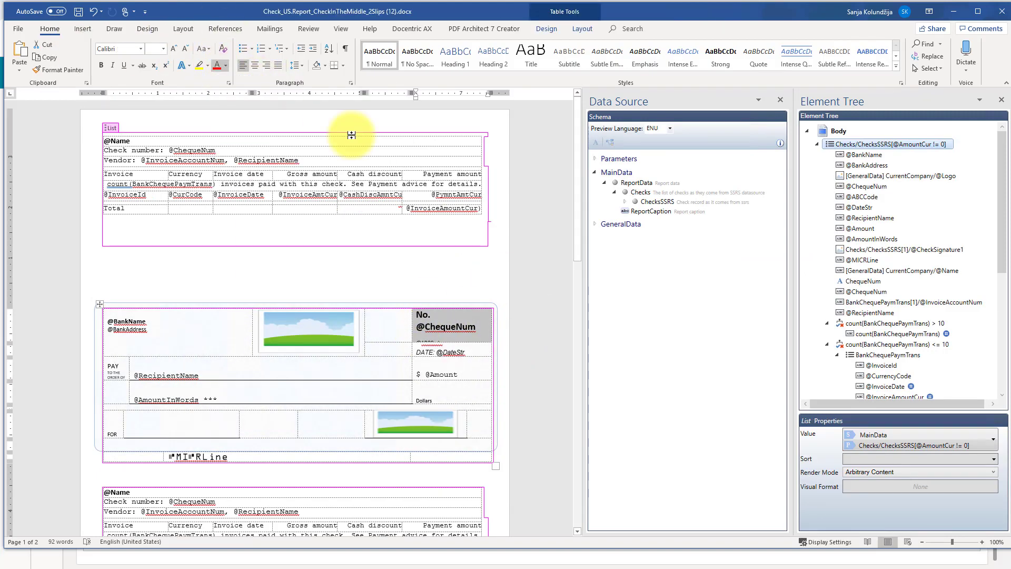
pyautogui.click(160, 345)
pyautogui.click(205, 234)
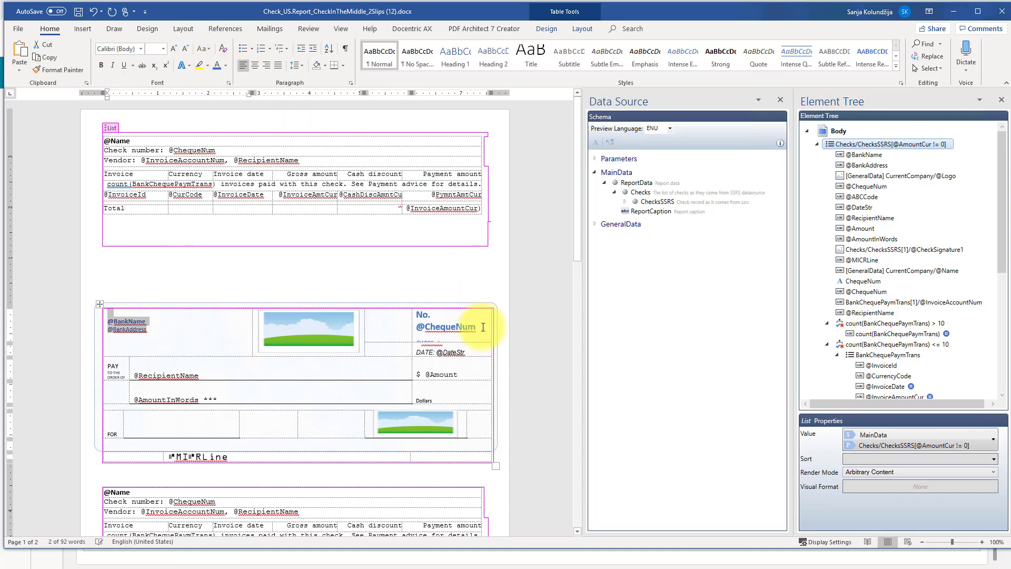
# - In Finance and Operations, add a Cheque_US.Report template with the ID CBDCheck_US.Report_CheckInTheMiddle_2Slips and save it
pyautogui.click(953, 11)
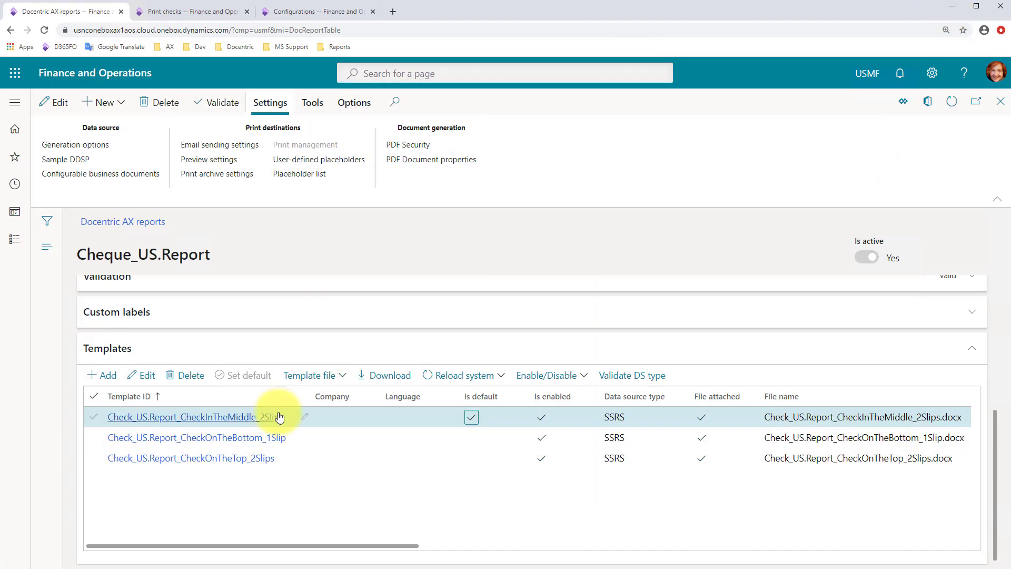
pyautogui.click(107, 418)
pyautogui.hotkey('ctrl', 'c')
pyautogui.click(101, 375)
pyautogui.moveTo(193, 267); pyautogui.dragTo(84, 271)
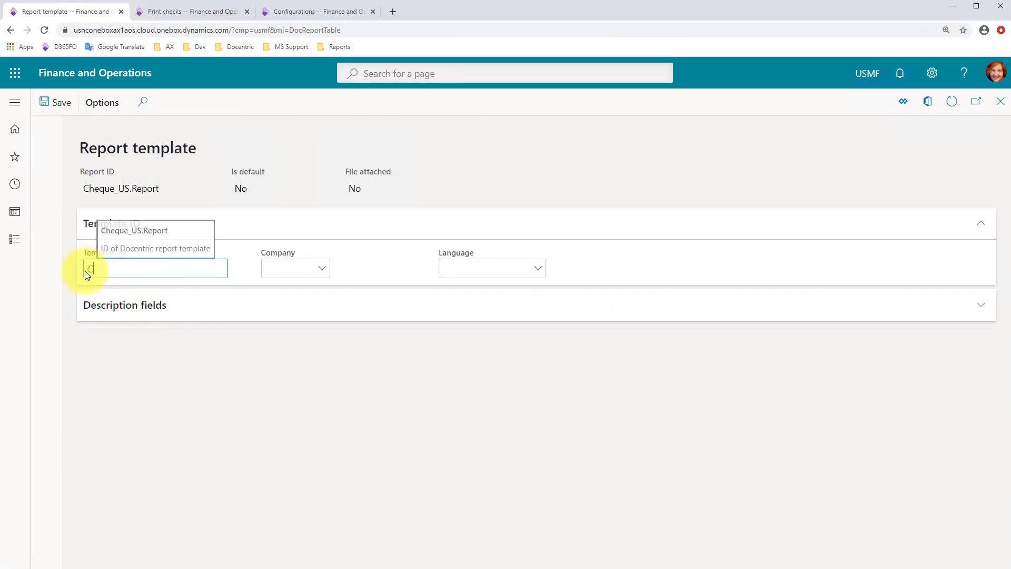
pyautogui.hotkey('ctrl', 'v')
pyautogui.click(56, 103)
# - Upload Check_US.Report_CheckInTheMiddle_2Slips (12).docx to blob storage as the CBDCheck template's file and set that template as the default
pyautogui.scroll(-4, 549, 473)
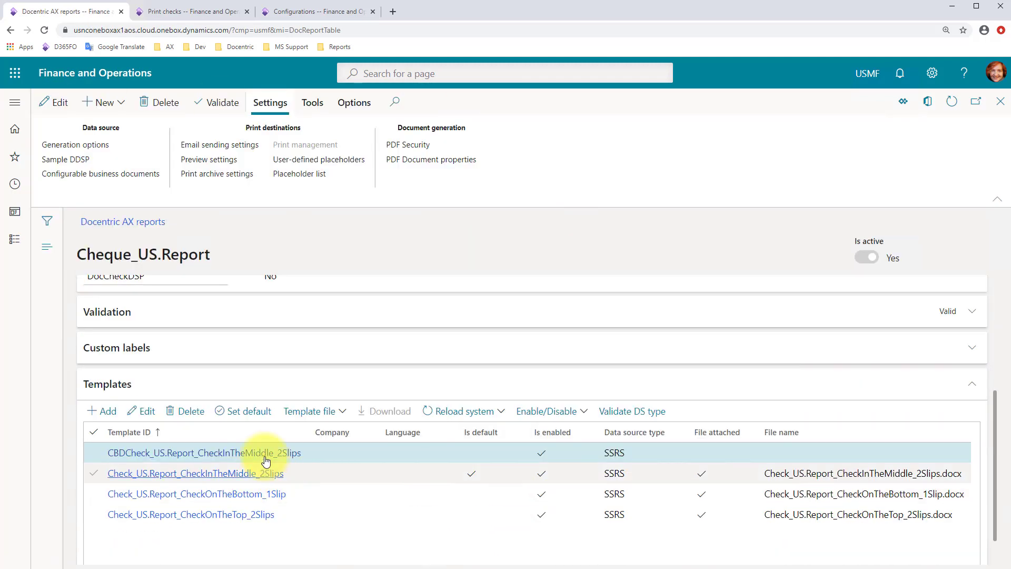
pyautogui.click(315, 410)
pyautogui.click(304, 429)
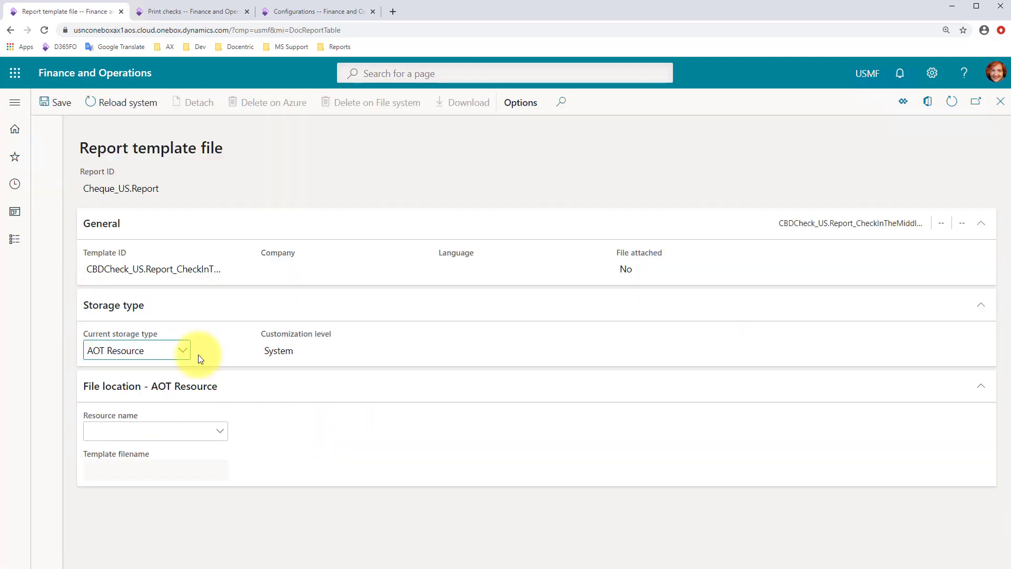
pyautogui.click(183, 350)
pyautogui.click(131, 395)
pyautogui.click(298, 469)
pyautogui.click(740, 138)
pyautogui.click(115, 21)
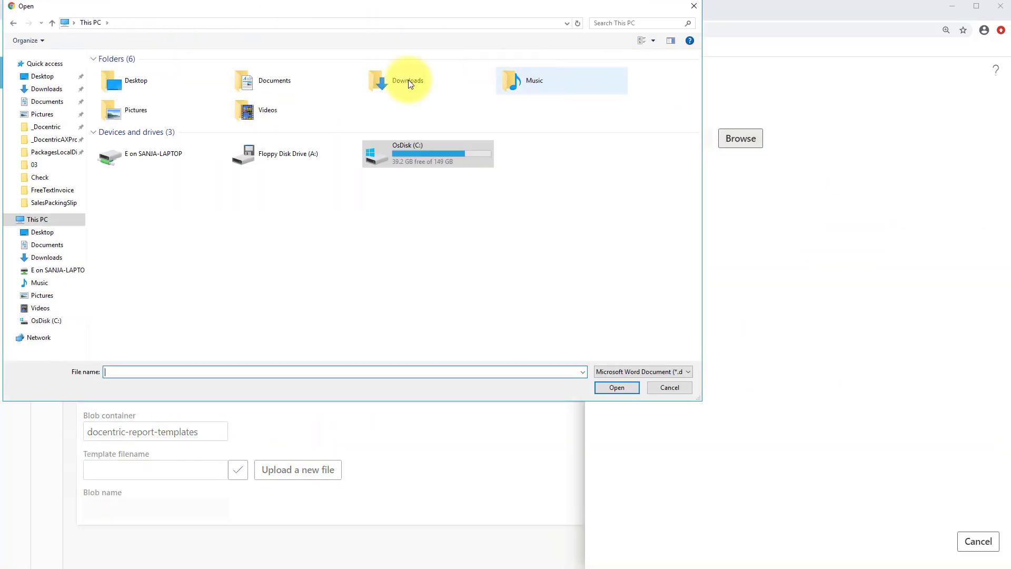
pyautogui.doubleClick(409, 80)
pyautogui.doubleClick(151, 71)
pyautogui.press('Escape')
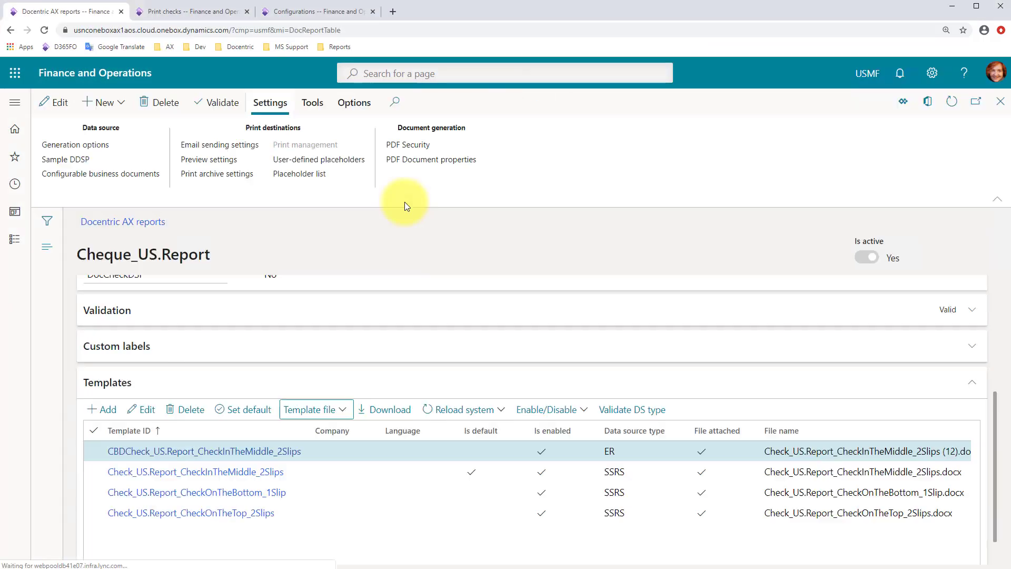
pyautogui.click(244, 409)
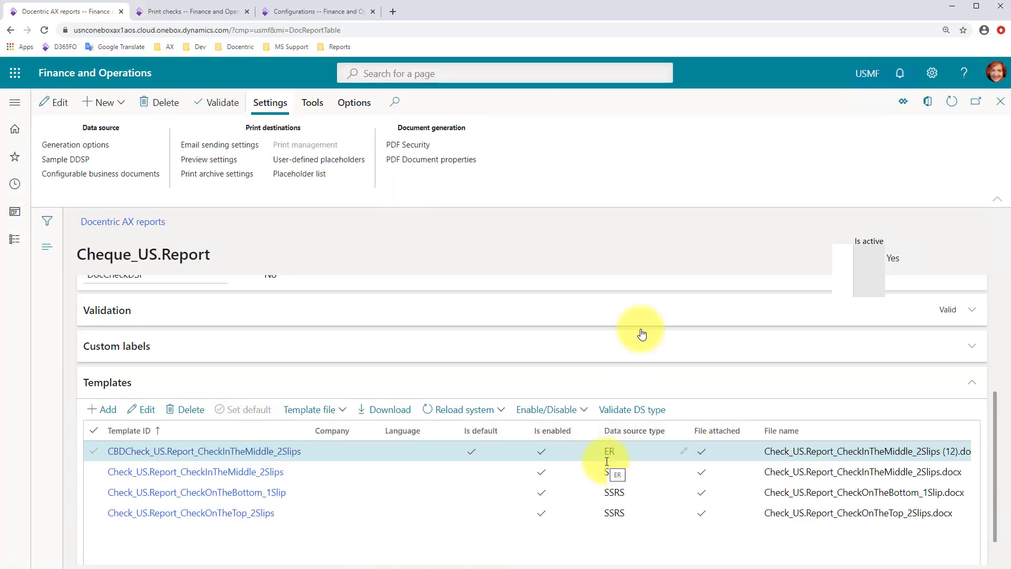
# - Close the old check preview, print the check again, and examine the slip, logo, colors and signature in the output
pyautogui.click(208, 13)
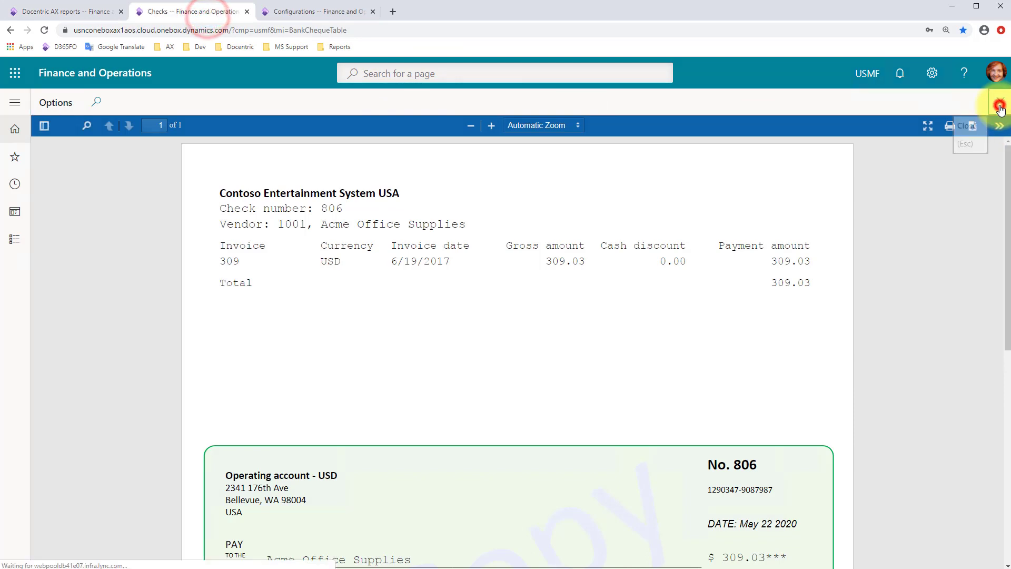
pyautogui.click(1000, 101)
pyautogui.click(1003, 130)
pyautogui.click(441, 104)
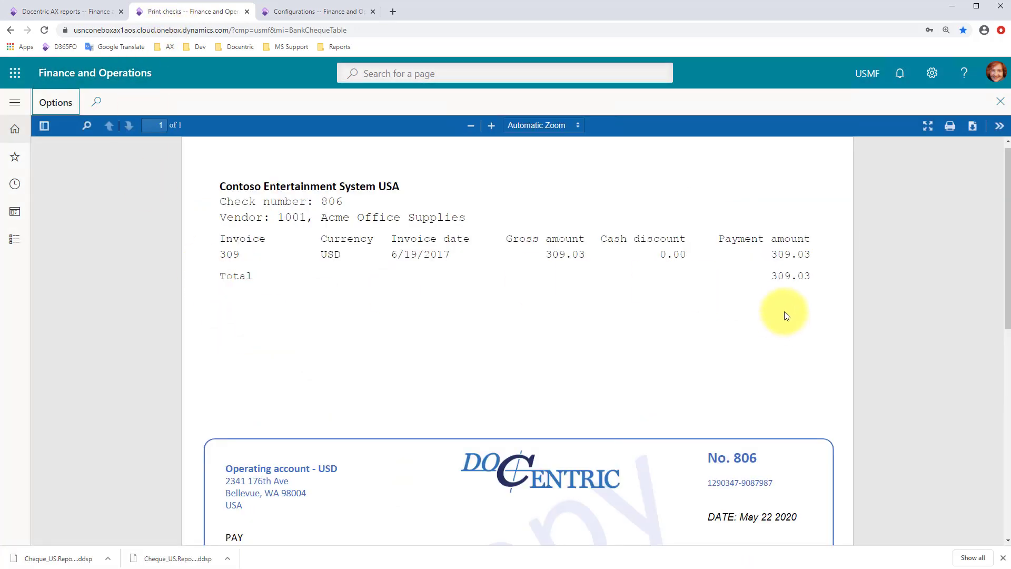
pyautogui.scroll(-2, 843, 289)
pyautogui.scroll(-1, 871, 274)
pyautogui.scroll(-1, 870, 274)
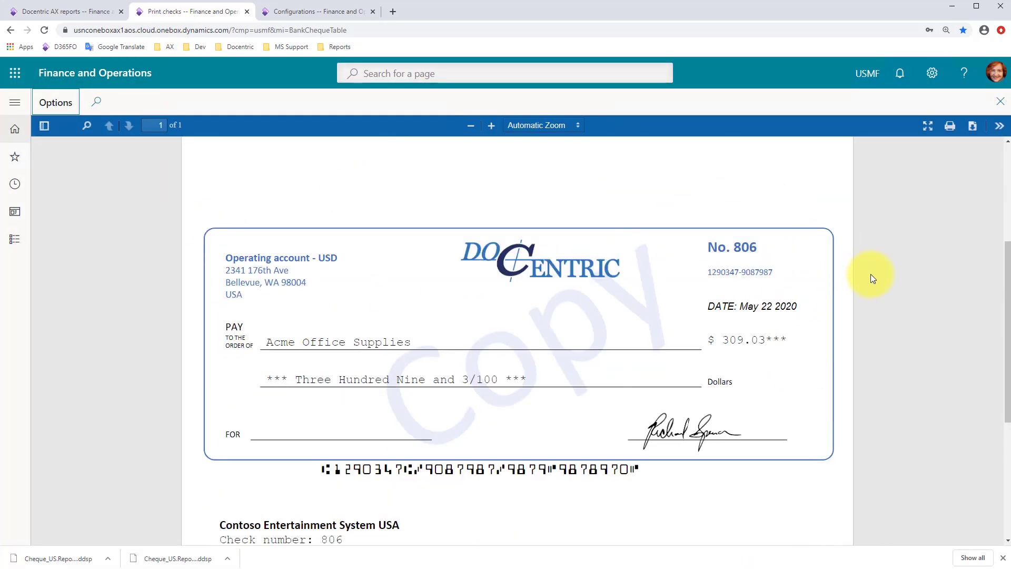